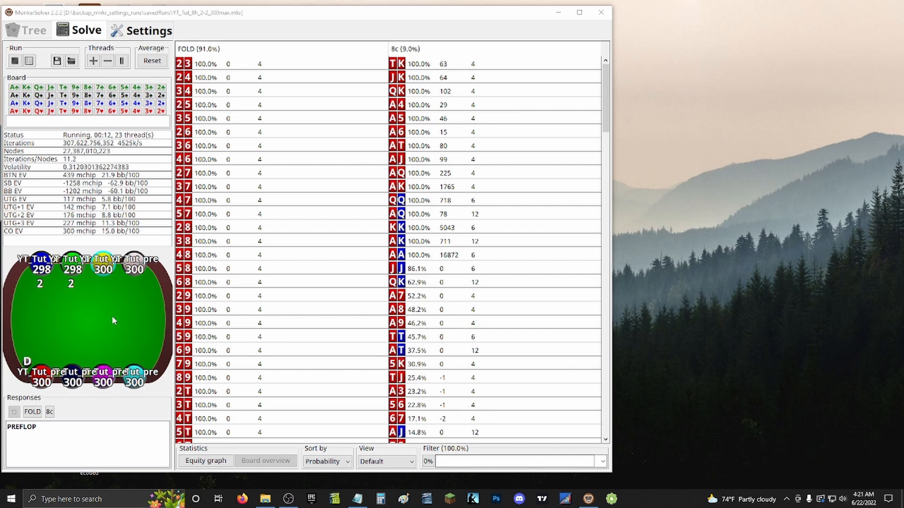
Open the hand grid for the 8c raise range of the first player to act.
click(120, 306)
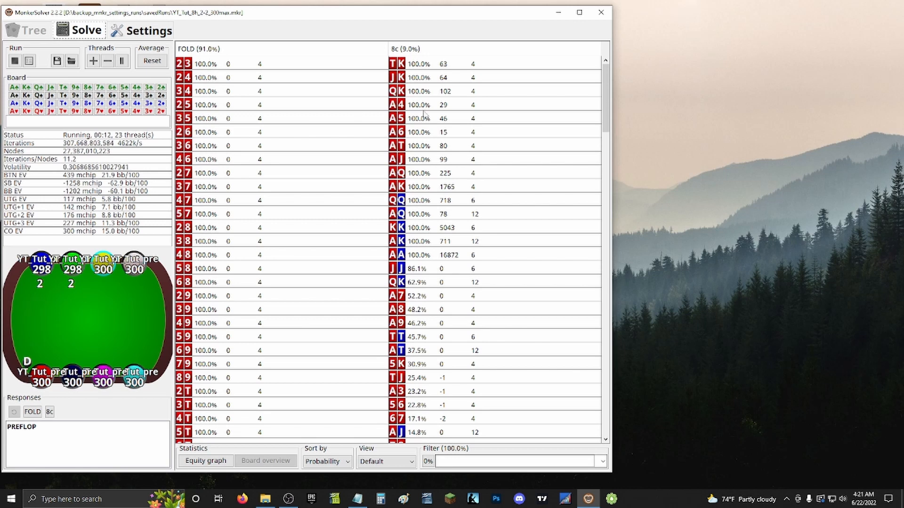
double_click(484, 55)
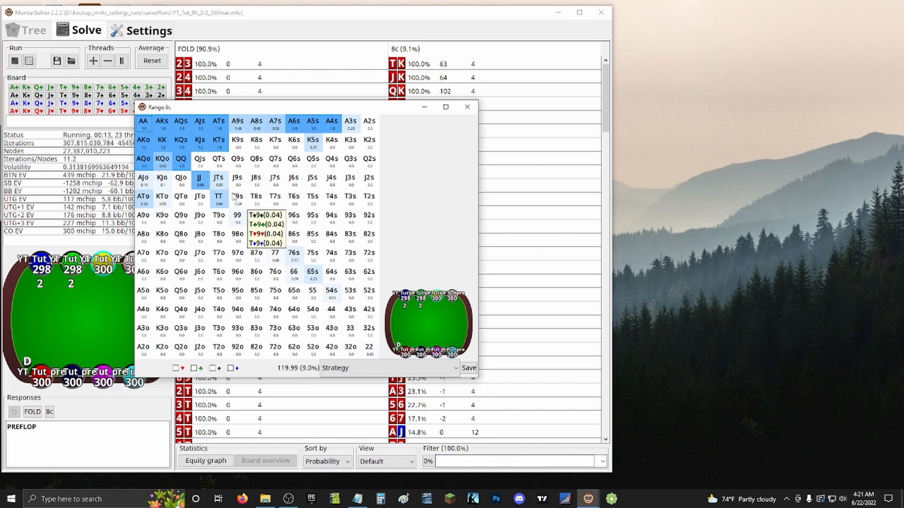
Switch to Equilab and load the saved EP RFI range from Crush live poker into the MP2 hand range selection.
click(566, 499)
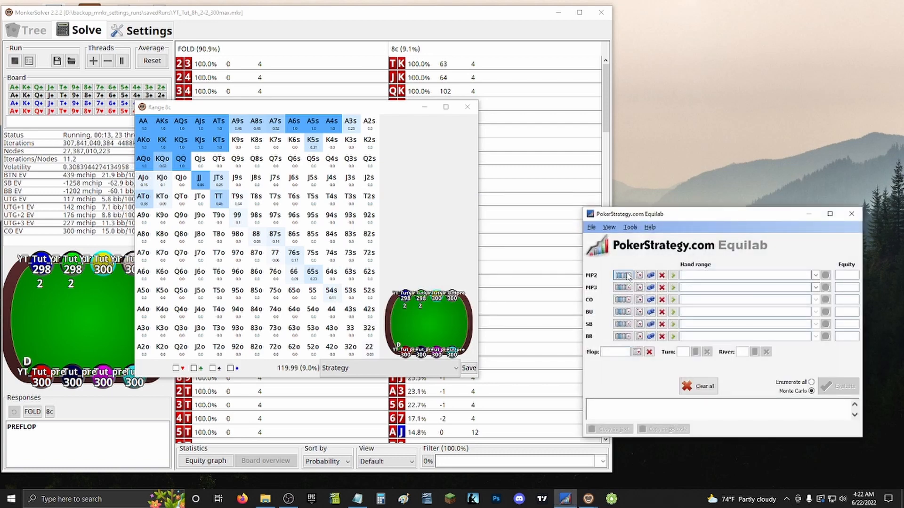
click(621, 275)
click(739, 255)
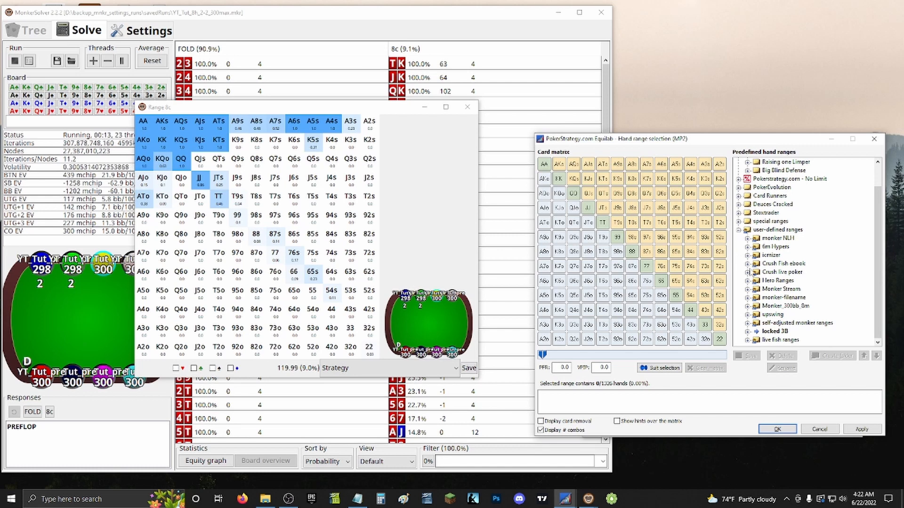
click(748, 273)
click(779, 283)
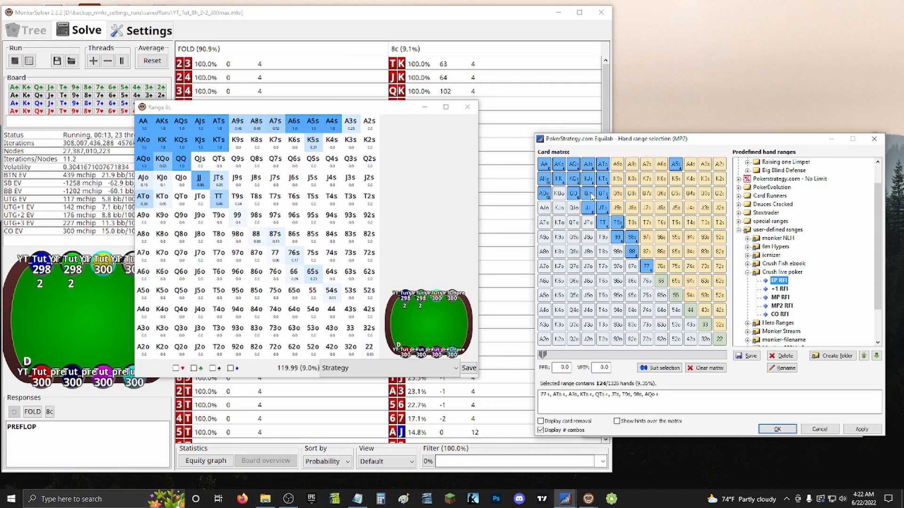
Remove the suited hands QJs, QTs, T9s and 98s from the EP RFI range.
click(592, 197)
click(604, 197)
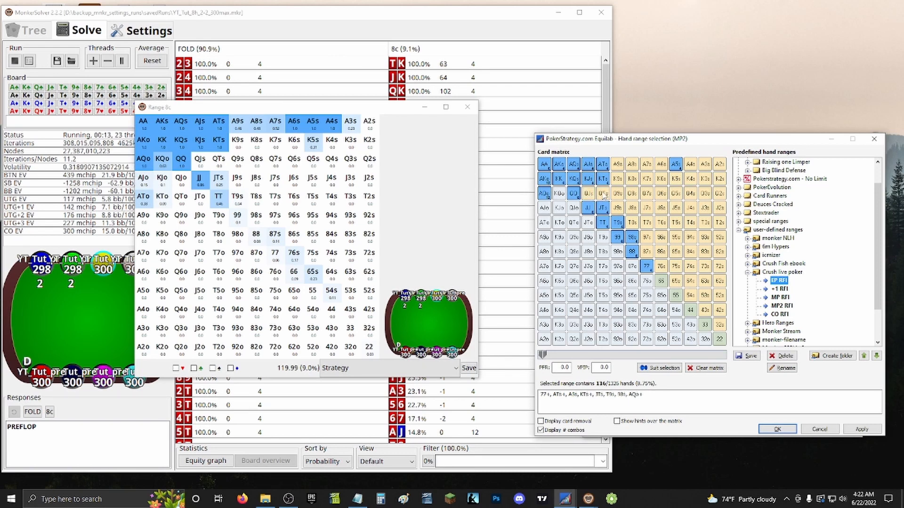
click(618, 224)
click(635, 238)
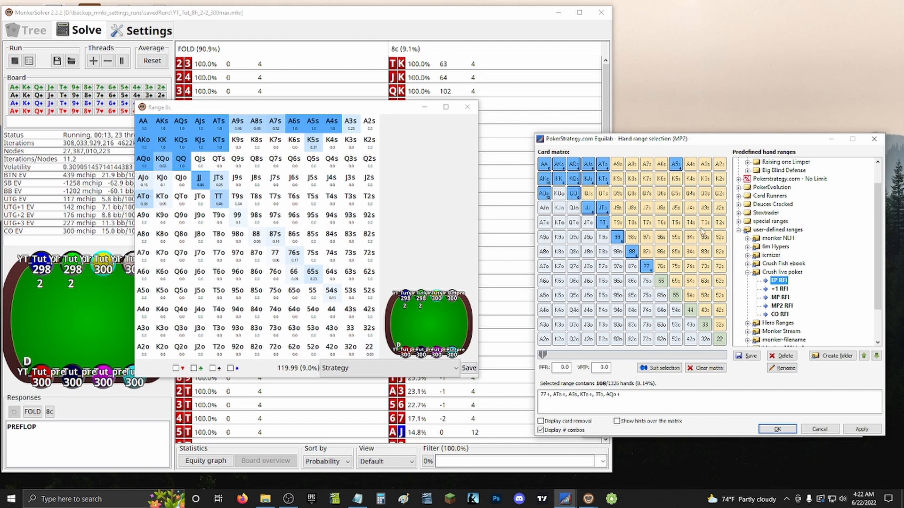
Add 87s, 76s, 65s and 54s plus the suited aces A6s and A4s to the range.
click(647, 253)
click(661, 266)
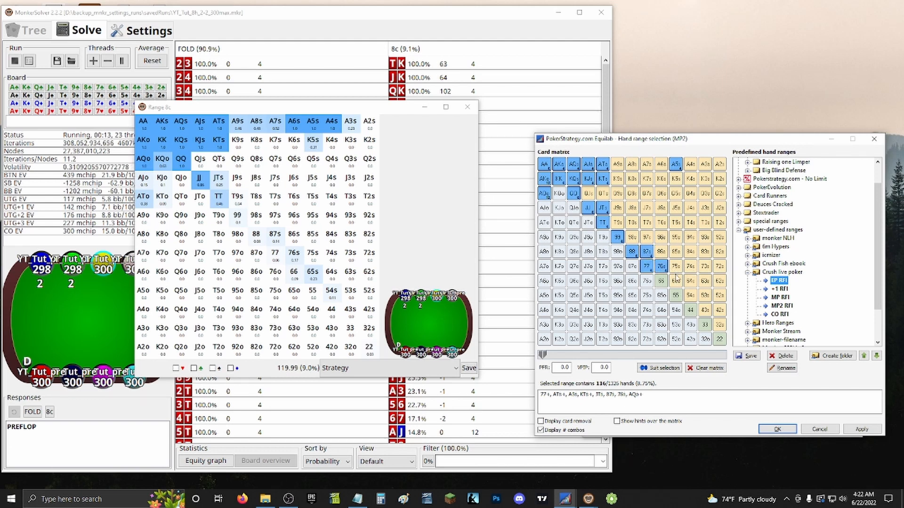
click(676, 281)
click(690, 296)
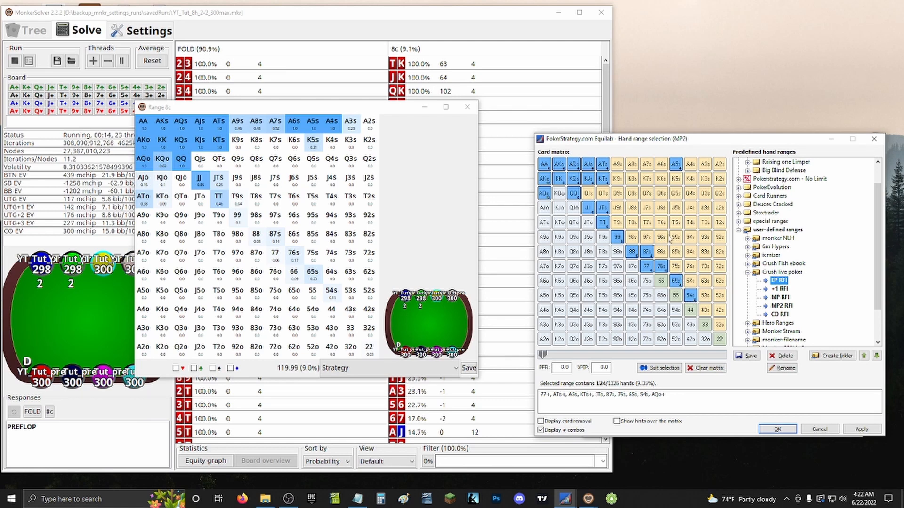
click(660, 164)
click(690, 164)
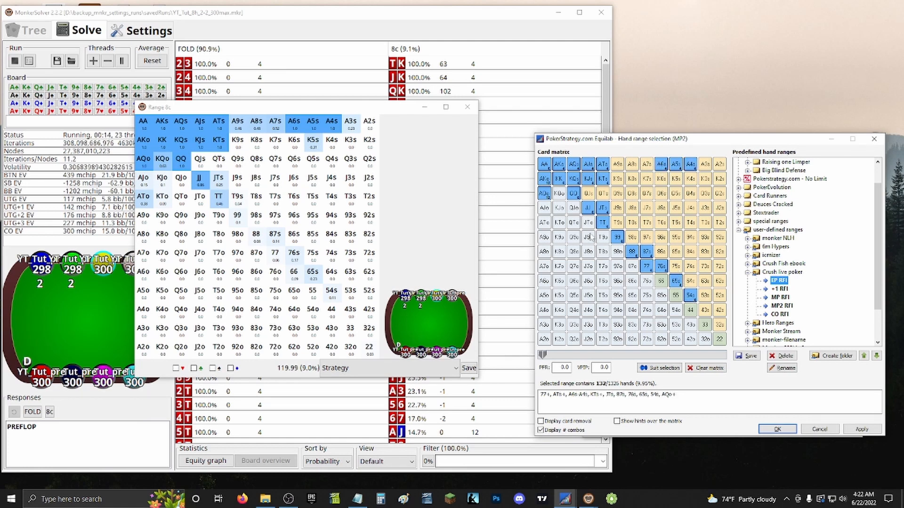
Remove the pocket pairs 99, 88 and 77 from the range.
click(618, 237)
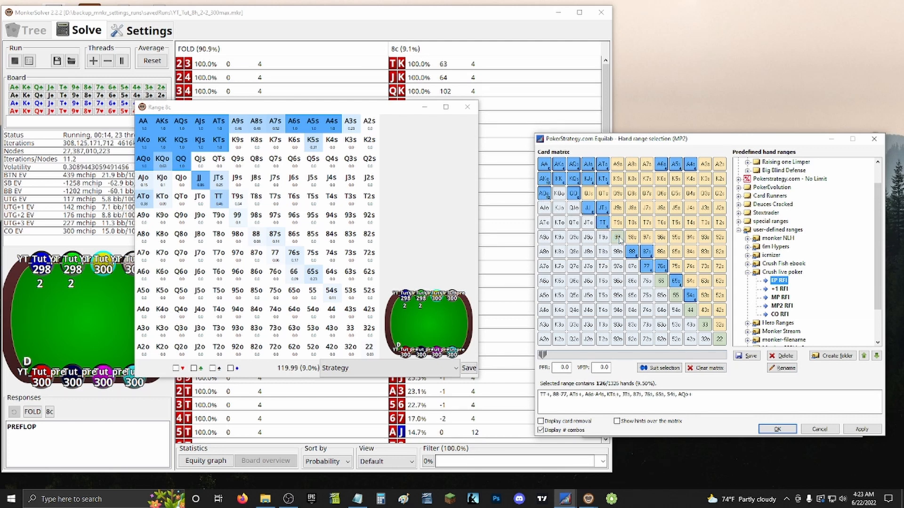
click(632, 251)
click(647, 264)
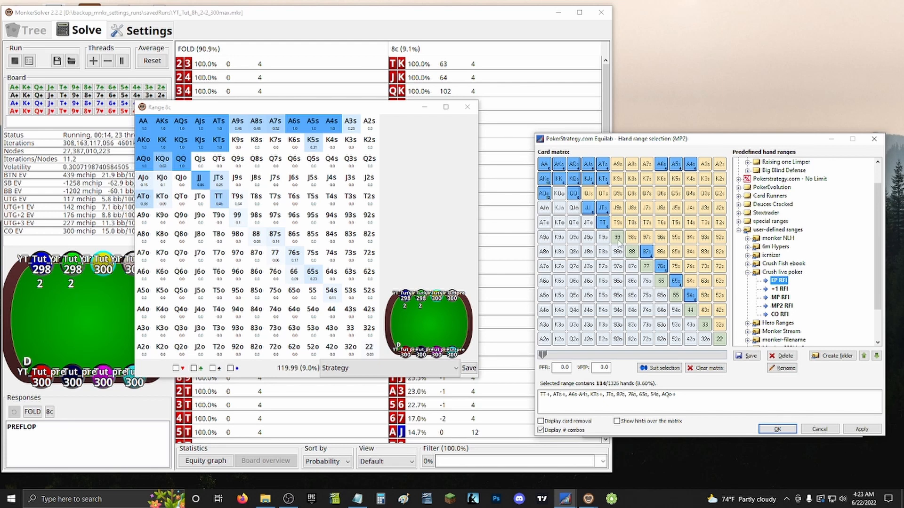
Back in MonkerSolver, follow the line 8c, 20c and six folds, and examine the opener's CALL range grid.
click(468, 107)
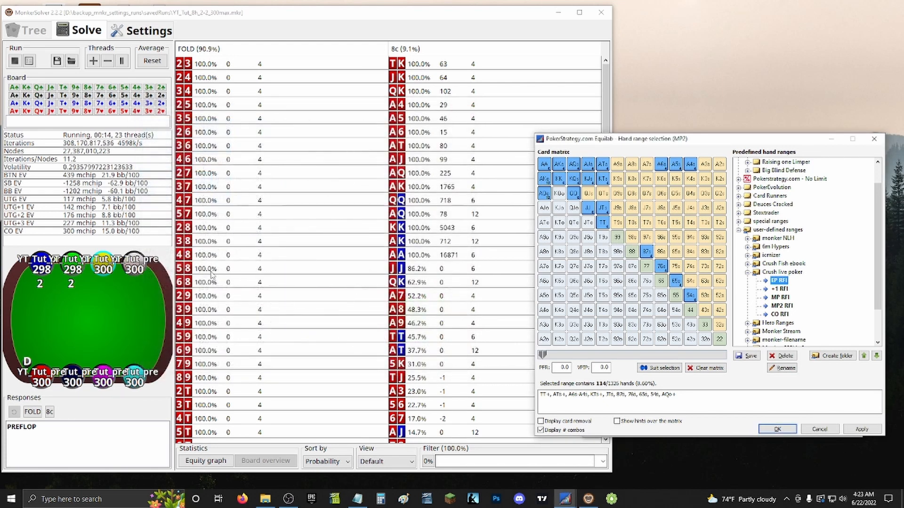
click(53, 412)
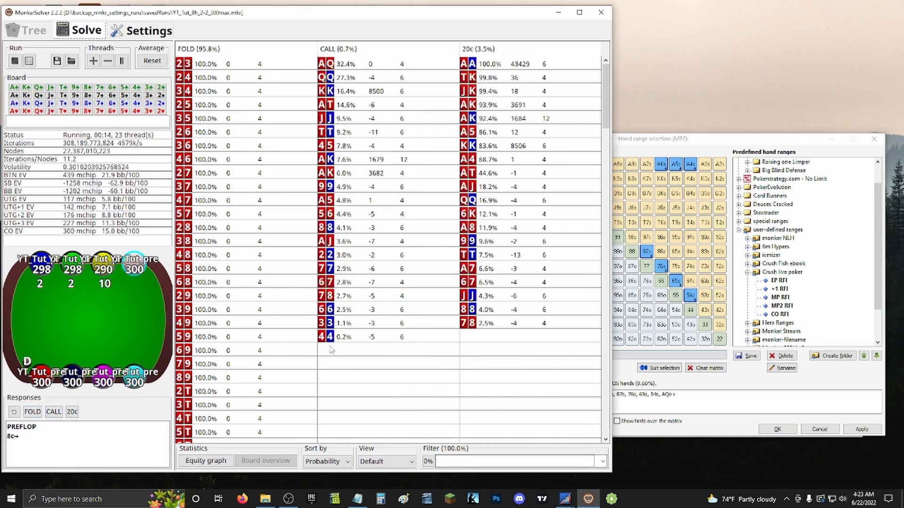
click(71, 412)
click(32, 413)
click(32, 412)
click(32, 413)
click(32, 413)
click(32, 412)
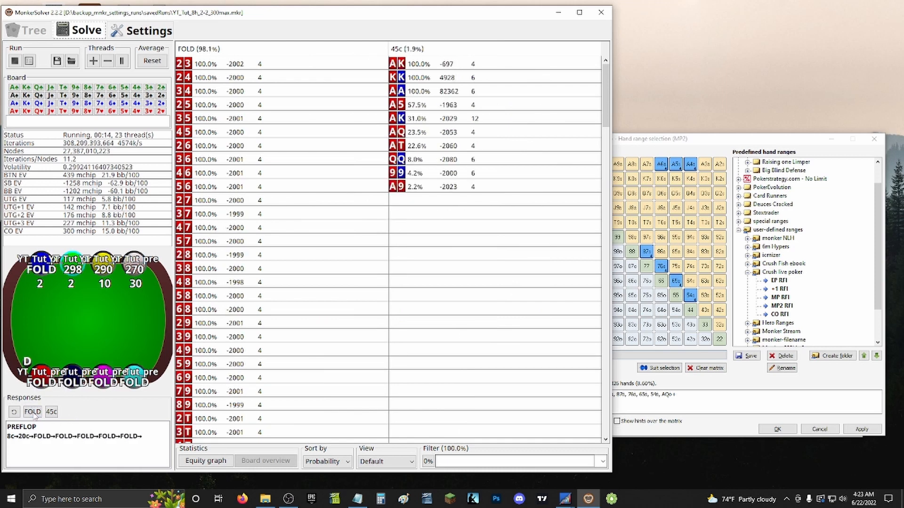
click(32, 413)
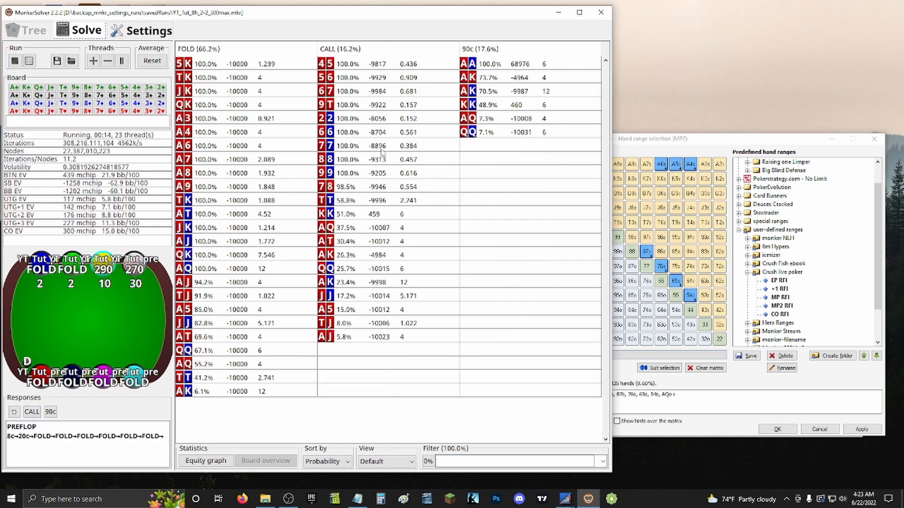
click(404, 59)
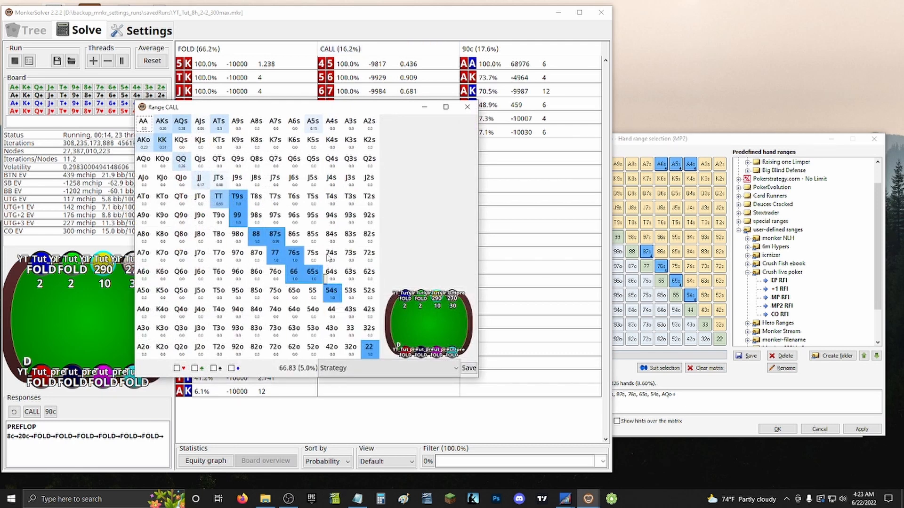
click(467, 107)
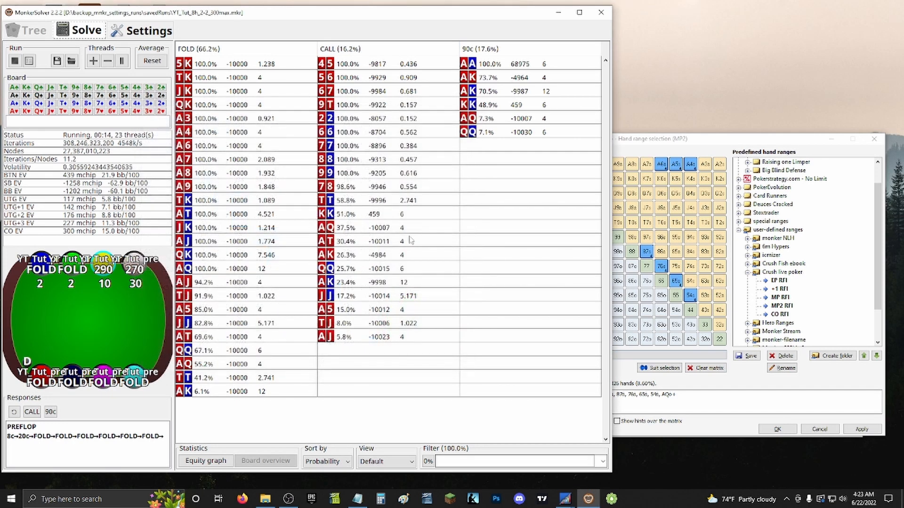
Step the action back to the start of the preflop tree.
click(14, 412)
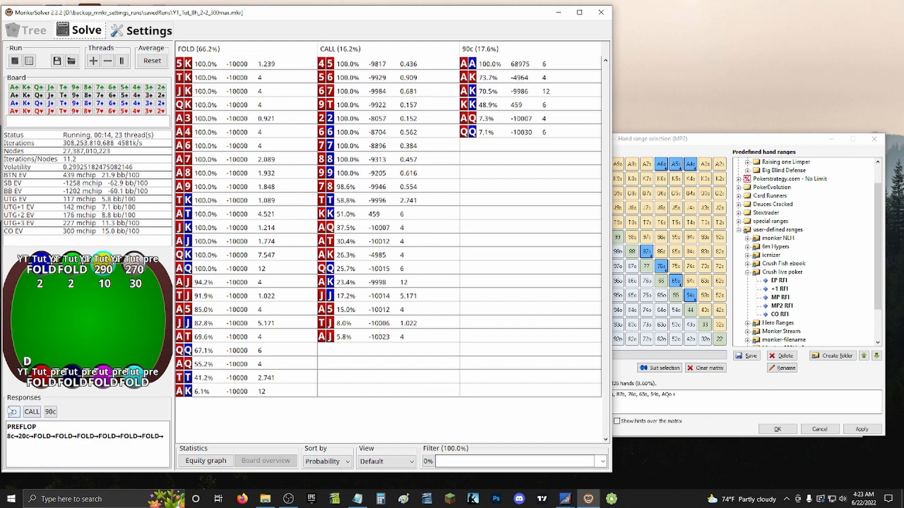
click(14, 412)
click(14, 411)
click(14, 412)
click(14, 412)
click(14, 412)
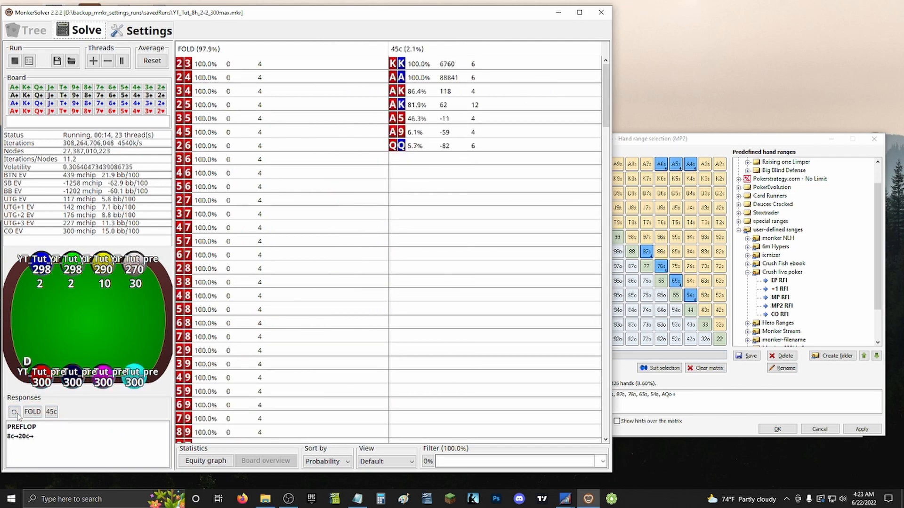
click(14, 412)
click(14, 411)
Reopen the 8c range grid and inspect the combo weights of 88, 77, 65s and 54s.
click(482, 51)
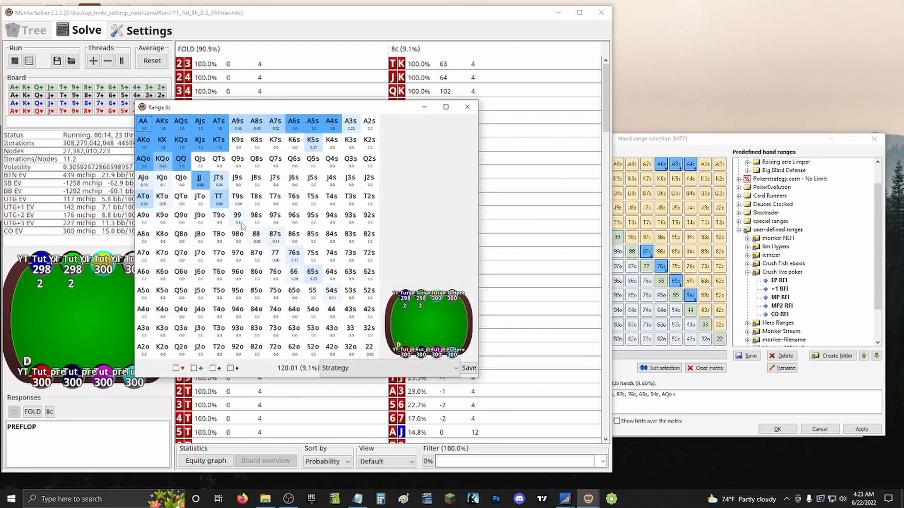
mouse_move(255, 241)
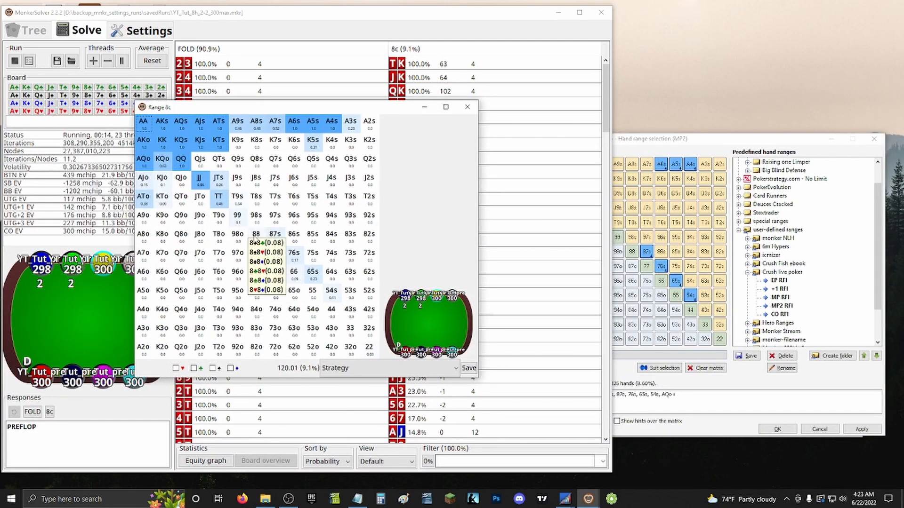
mouse_move(275, 258)
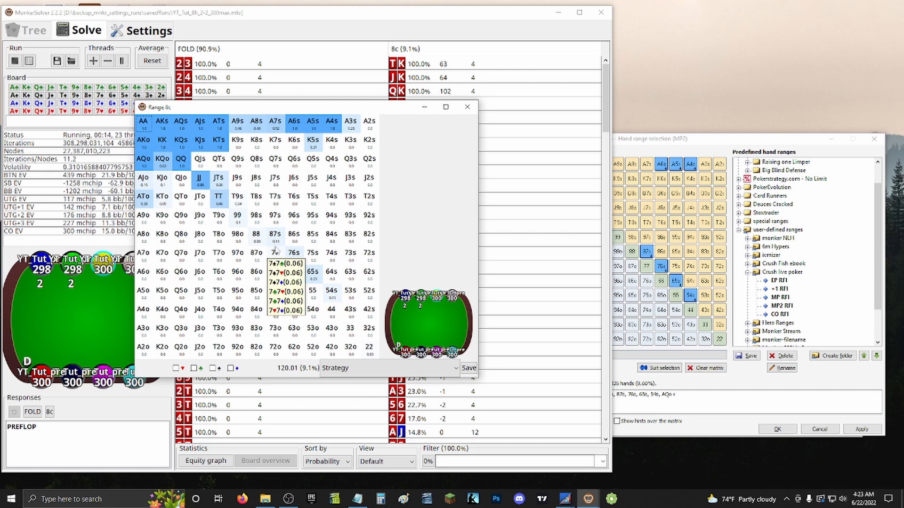
mouse_move(311, 272)
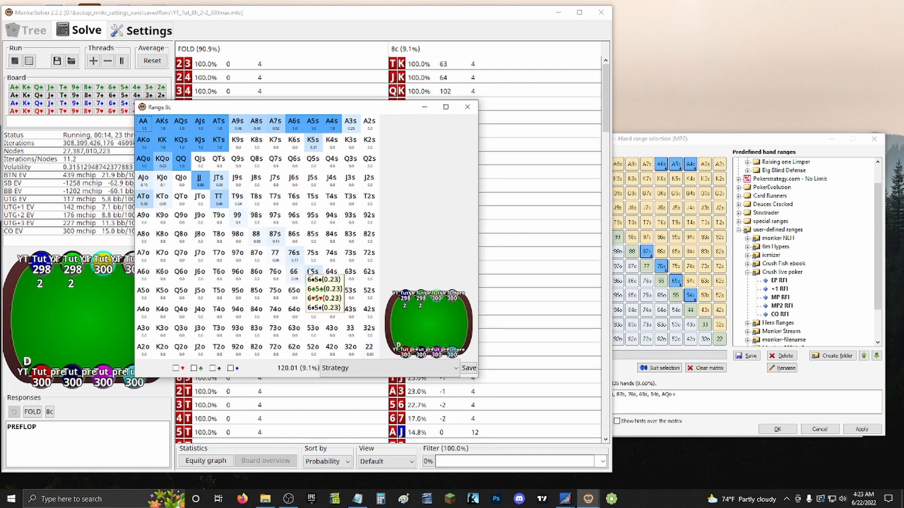
mouse_move(332, 298)
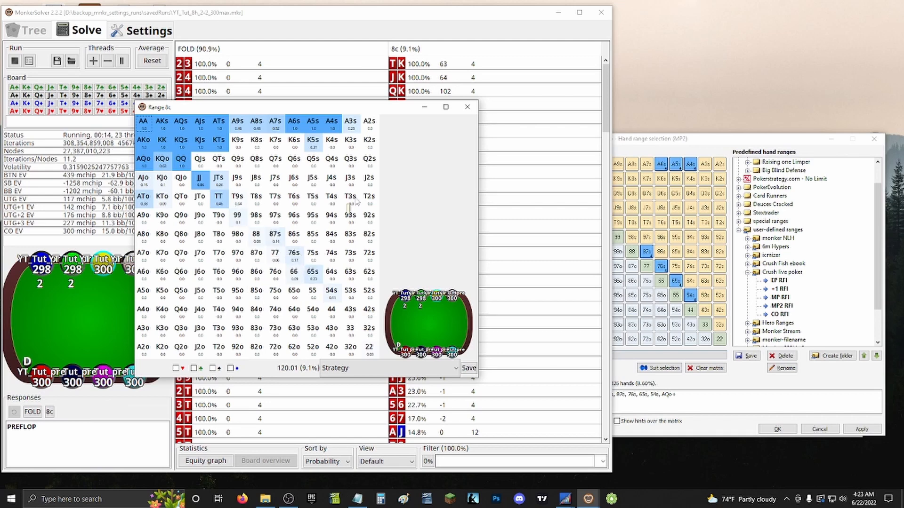
click(468, 107)
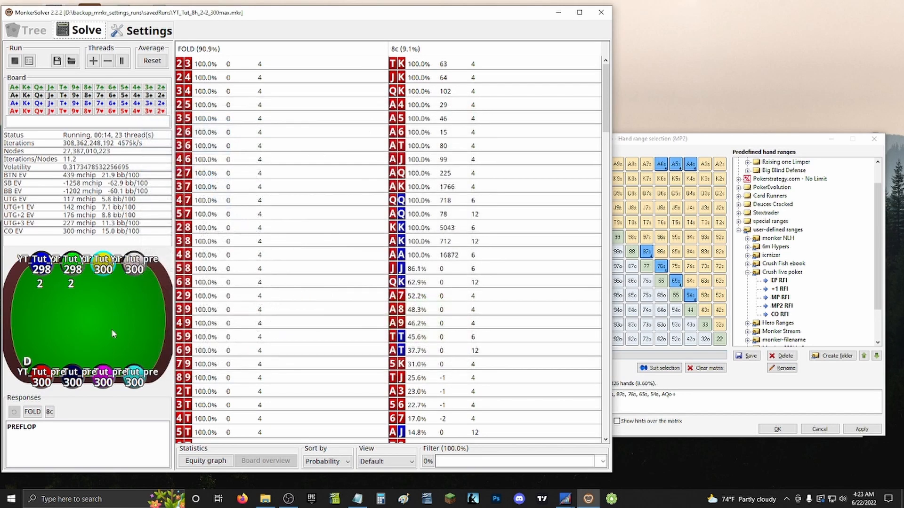
Follow the 8c open with four folds to reach the button's decision.
click(50, 412)
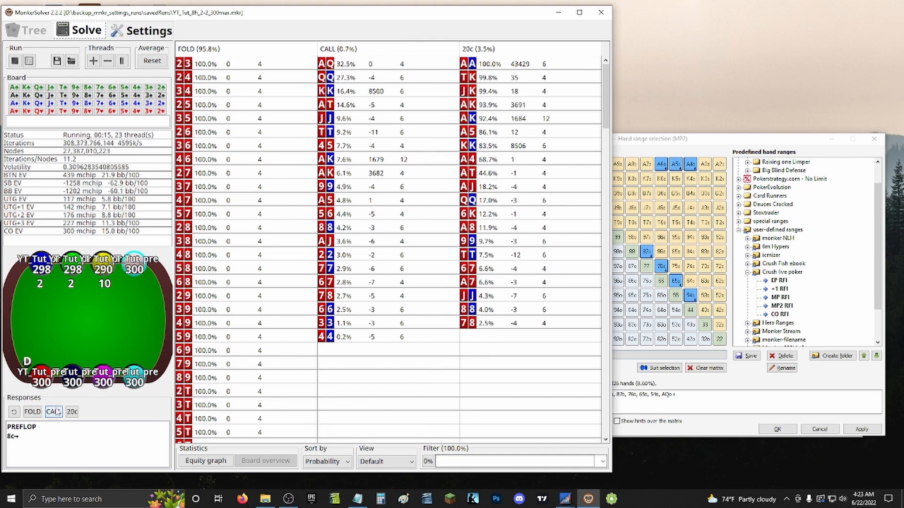
click(33, 412)
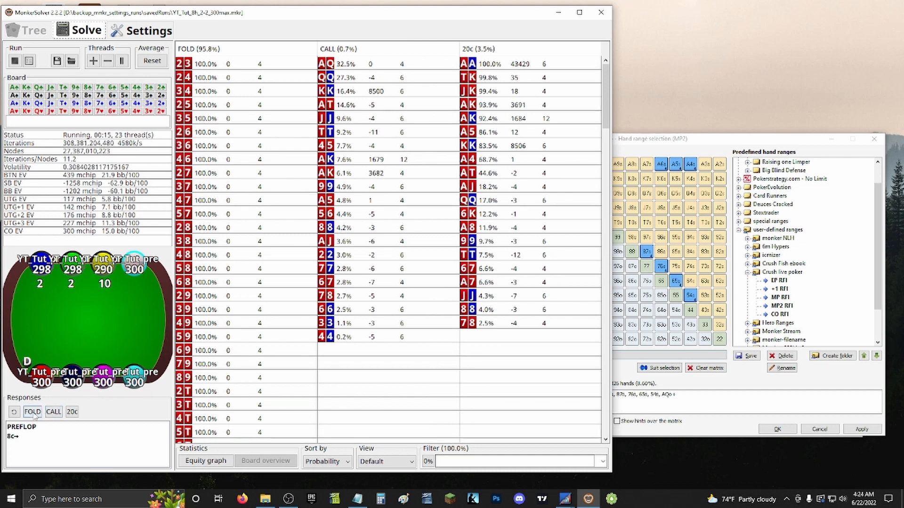
click(33, 412)
click(33, 412)
click(33, 413)
click(33, 413)
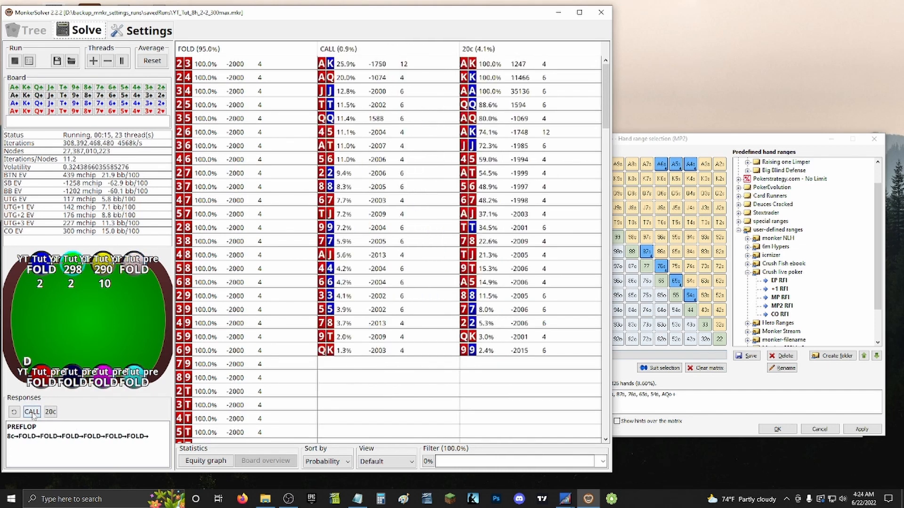
click(14, 412)
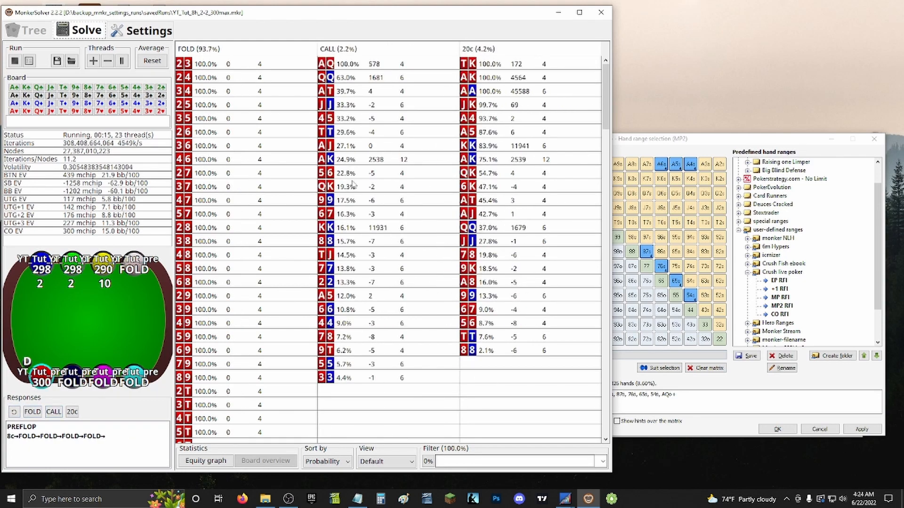
Switch the button's CALL range grid to the Range display and review its save format options without saving.
click(414, 52)
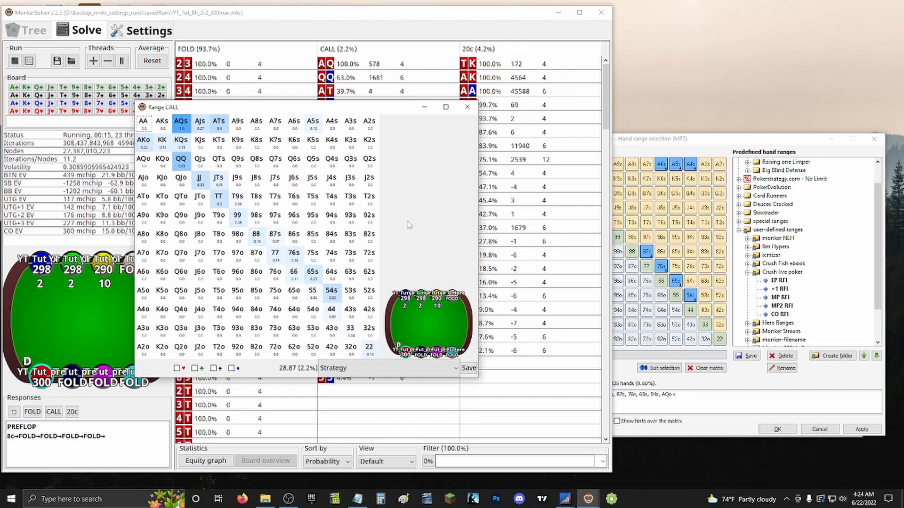
click(449, 370)
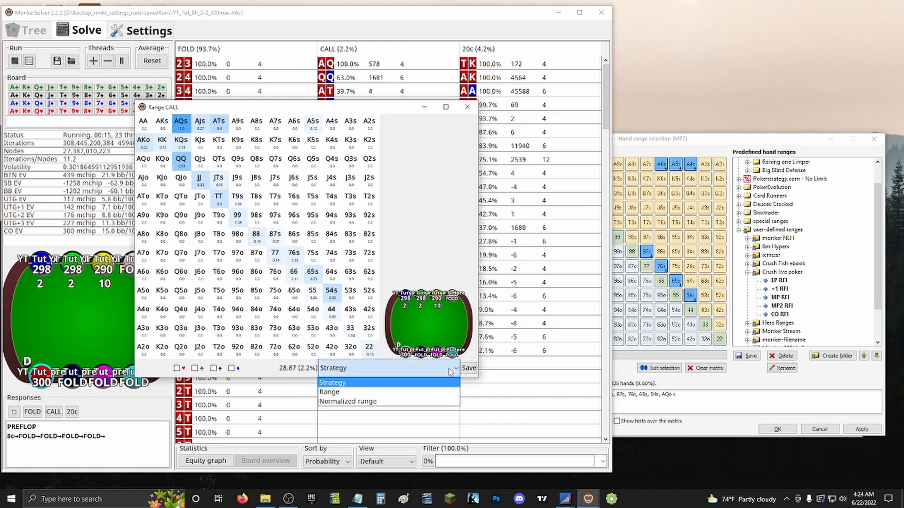
click(329, 392)
click(469, 368)
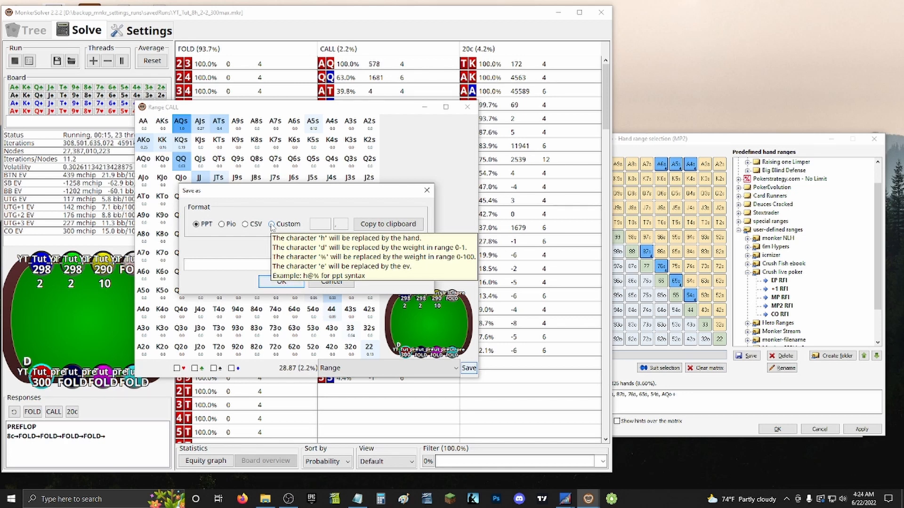
click(332, 281)
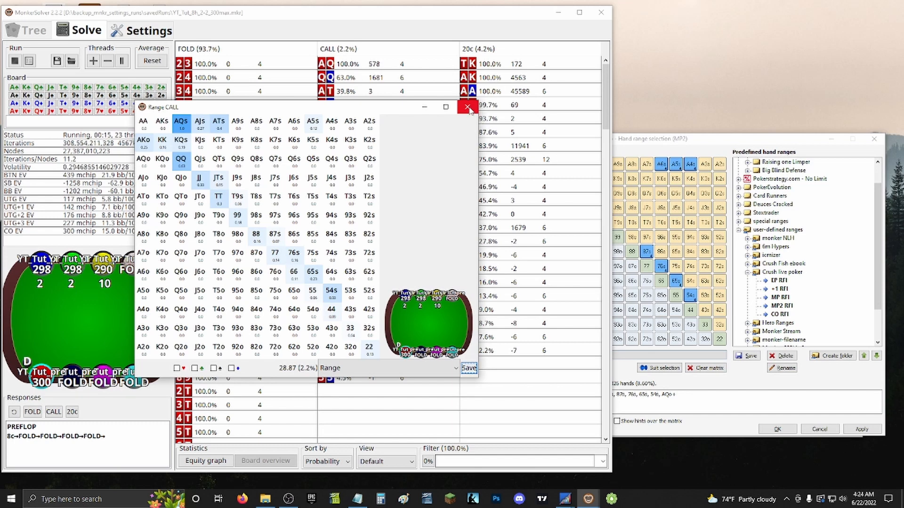
click(468, 110)
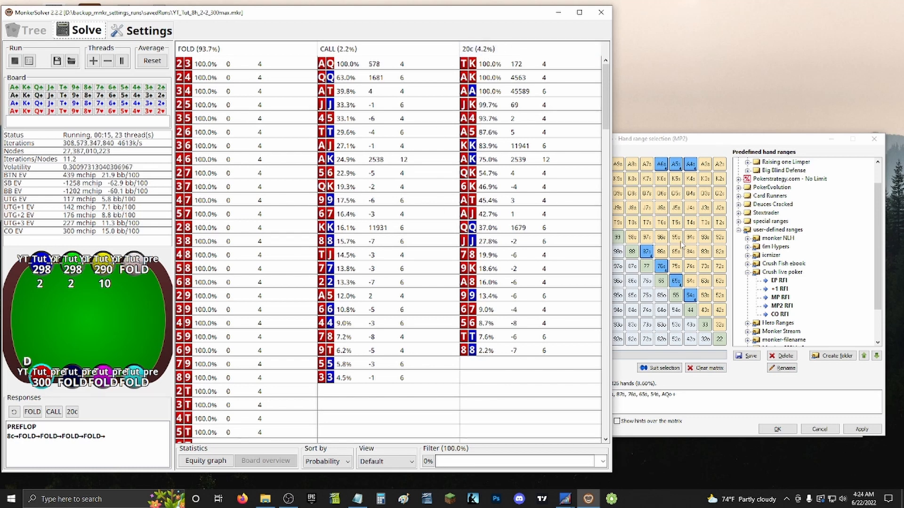
Switch to Equilab's MP2 range selection, view the saved EP RFI range, and close the selection without applying it.
drag(772, 145, 694, 144)
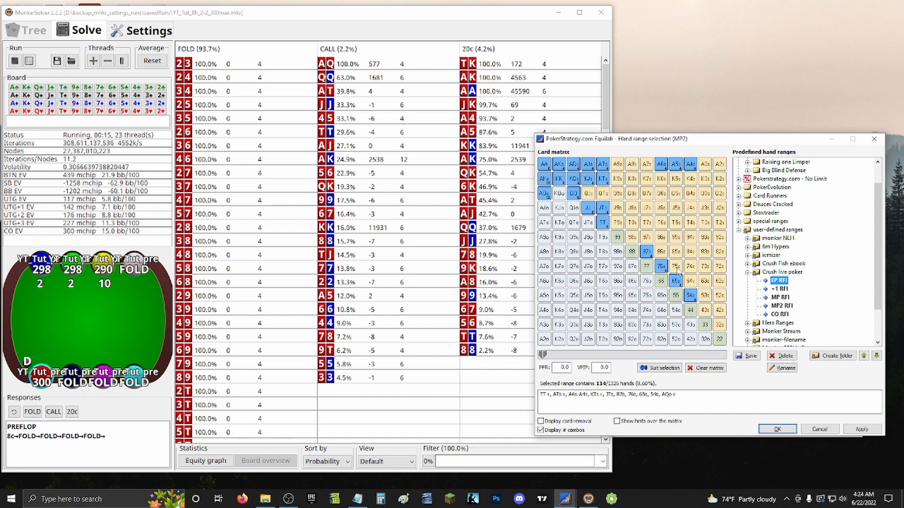
click(779, 280)
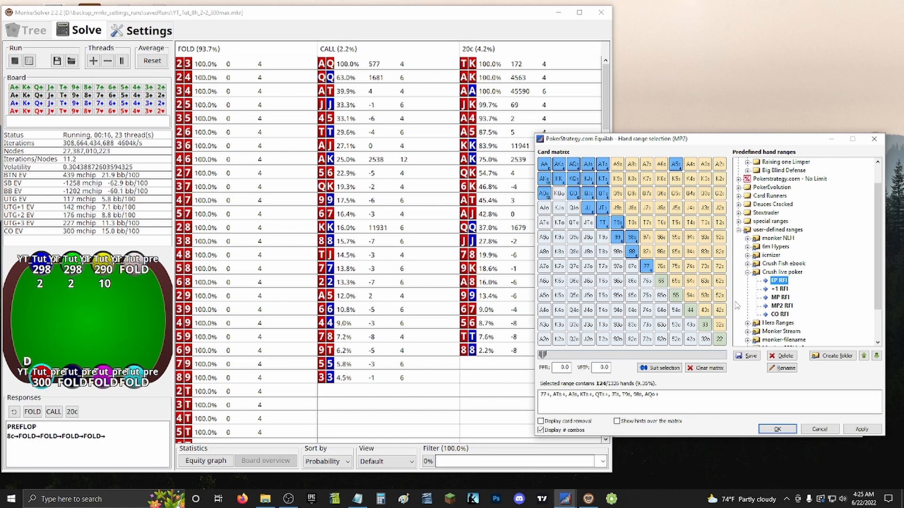
click(873, 139)
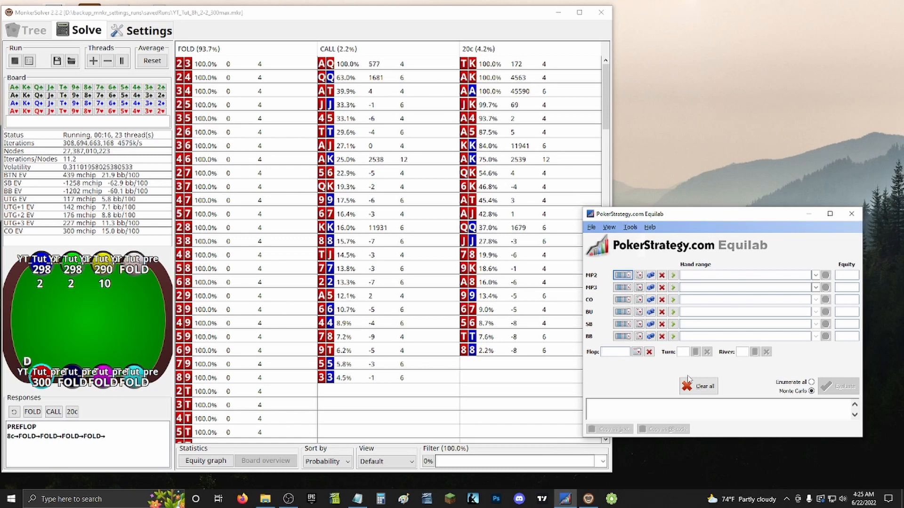
Set the flop to 7h6d2c.
text(7h6)
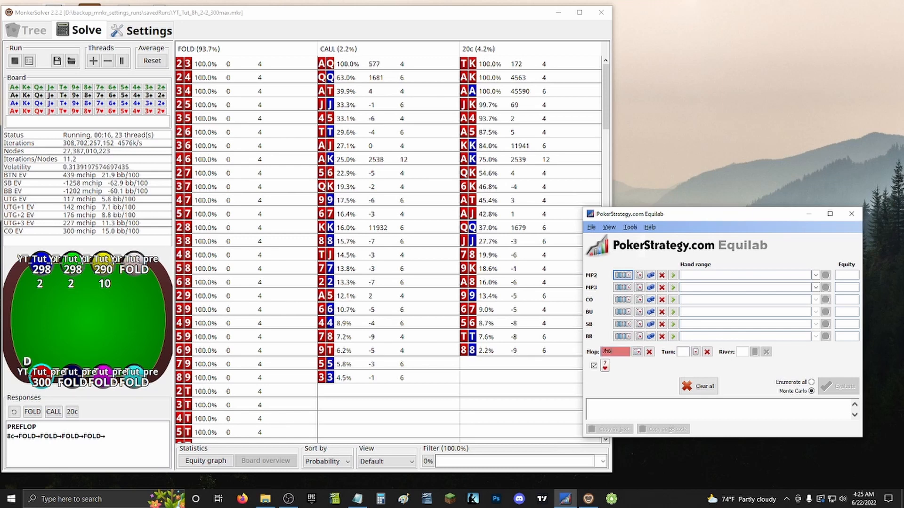
text(d)
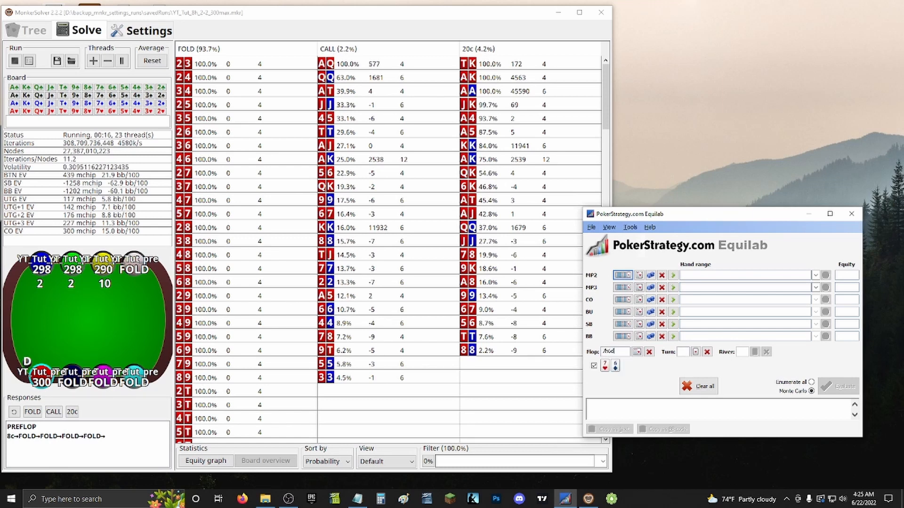
text(2c)
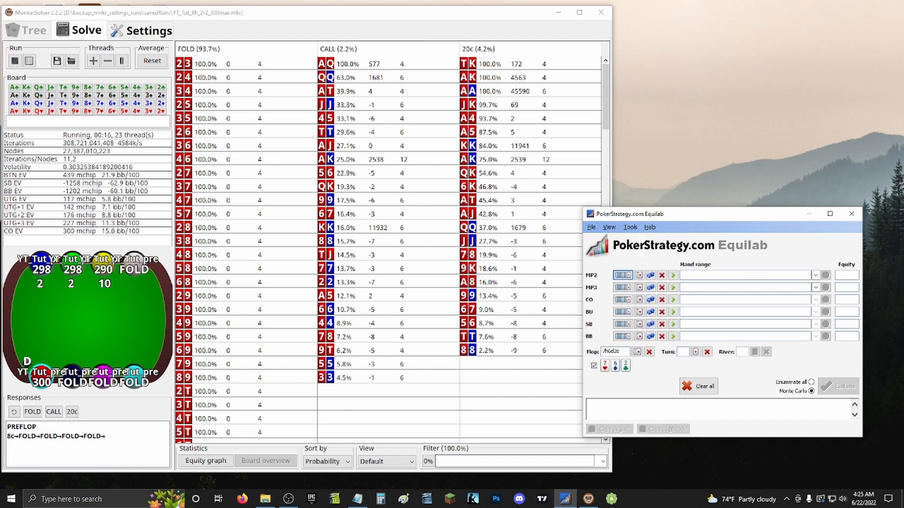
Assign the saved EP RFI range to MP2.
click(623, 275)
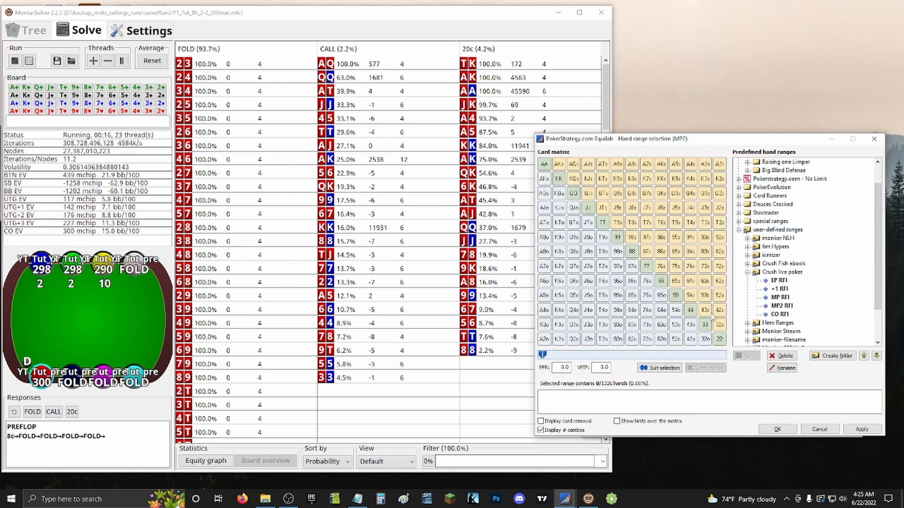
click(780, 297)
click(847, 431)
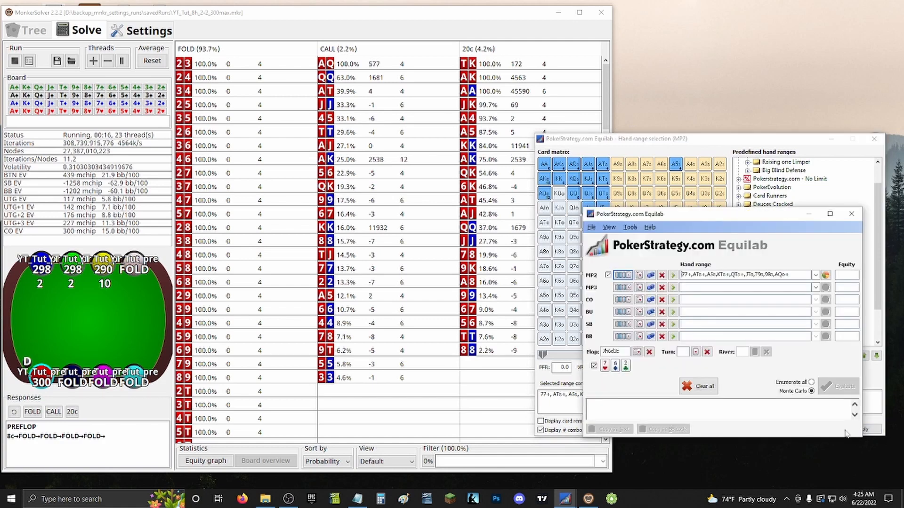
Using the solver's CALL range grid as reference, select QQ-22, AQs-ATs, KQs and AKo in Equilab's MP3 range.
click(622, 287)
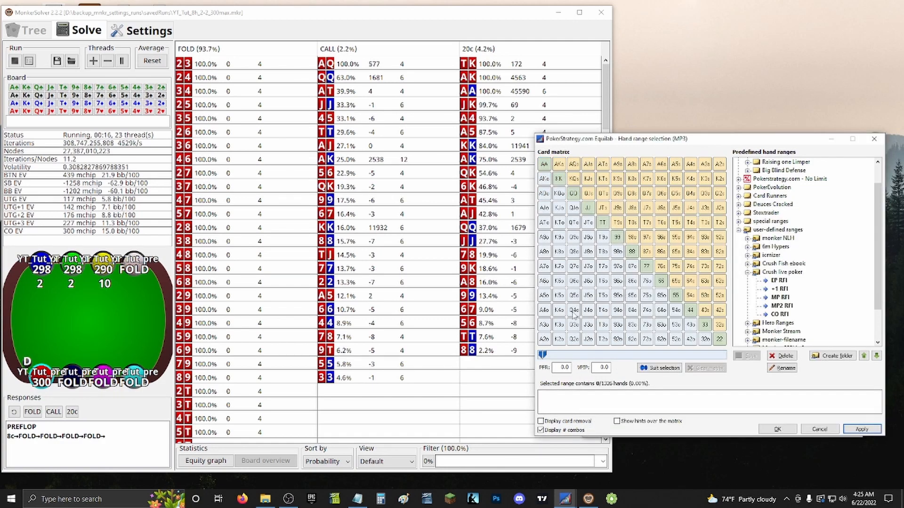
click(384, 48)
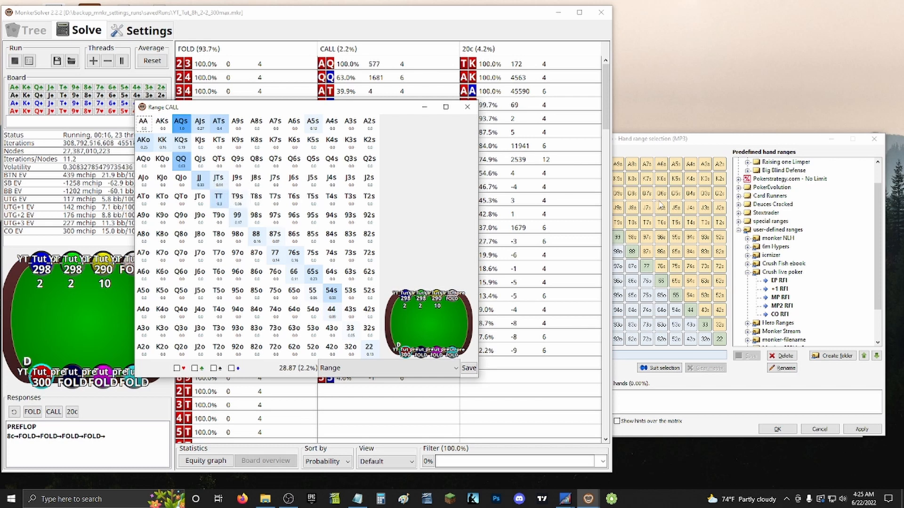
click(662, 206)
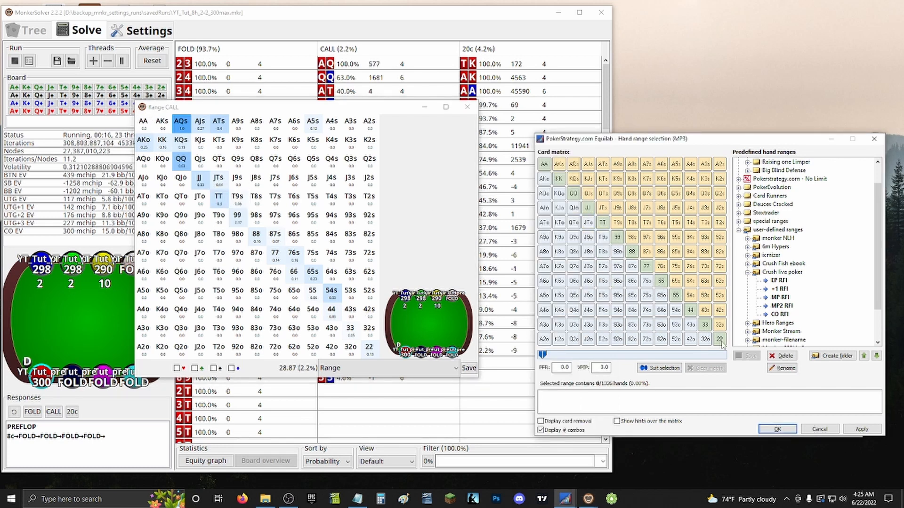
mouse_move(720, 340)
mouse_down()
mouse_move(646, 267)
mouse_move(662, 282)
mouse_up()
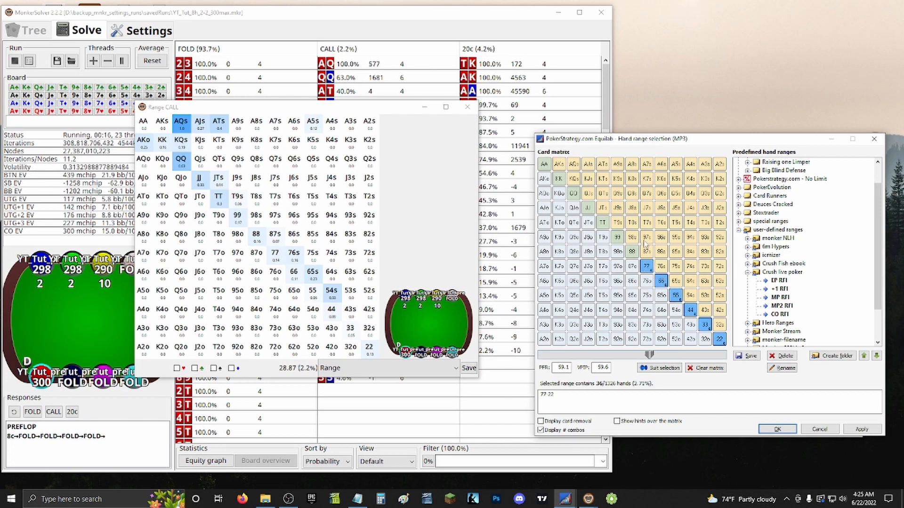
mouse_move(645, 244)
mouse_down()
mouse_move(632, 251)
mouse_move(608, 231)
mouse_move(574, 195)
mouse_move(576, 183)
mouse_move(546, 180)
mouse_move(603, 165)
mouse_up()
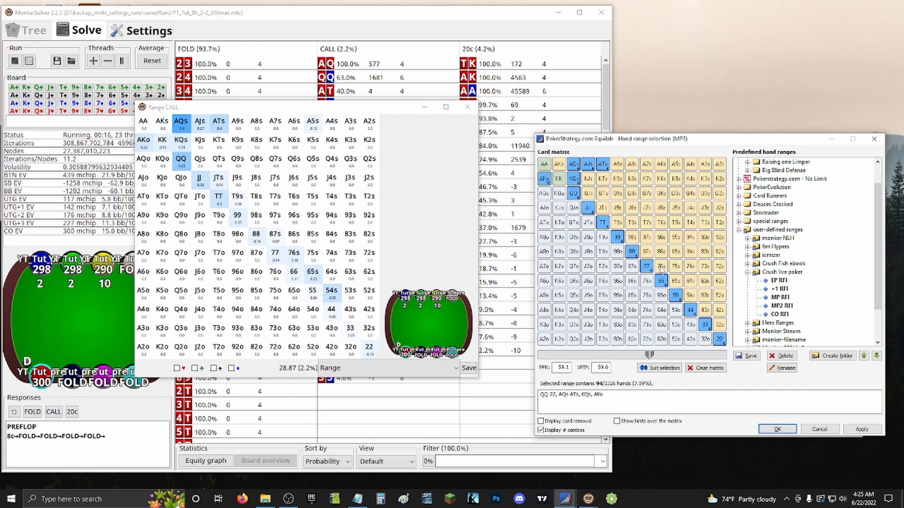
Add 76s, 65s, 54s and JTs to the MP3 range and apply it.
drag(661, 267, 675, 281)
click(690, 295)
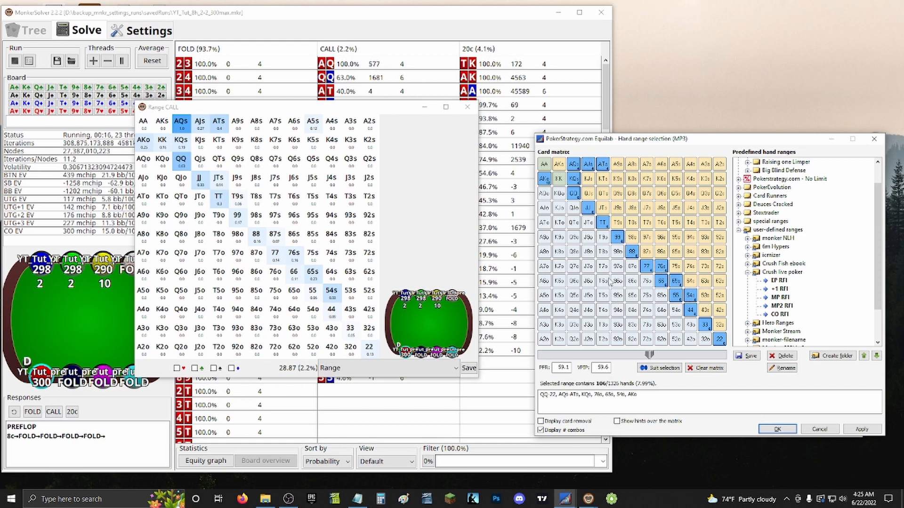
click(603, 208)
click(777, 429)
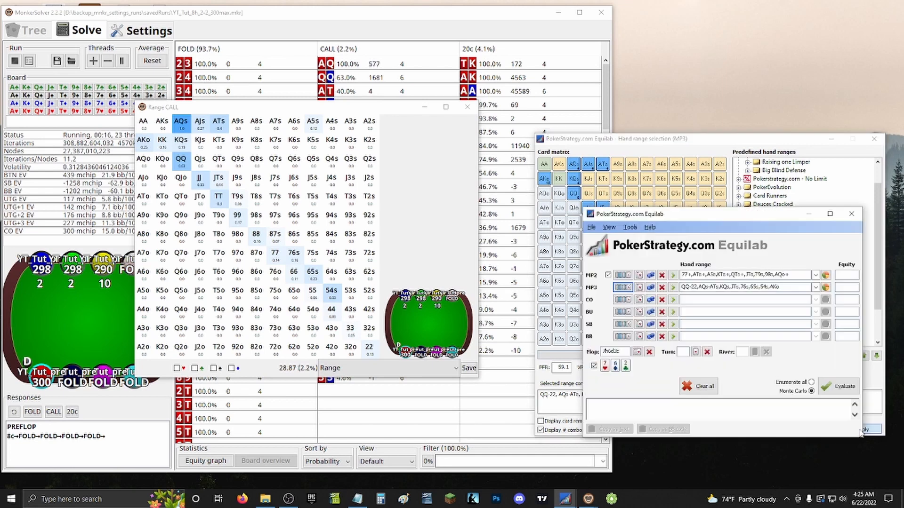
Evaluate the flop equities of MP2 and MP3, reapply the saved EP RFI range to MP2, and evaluate again.
click(838, 386)
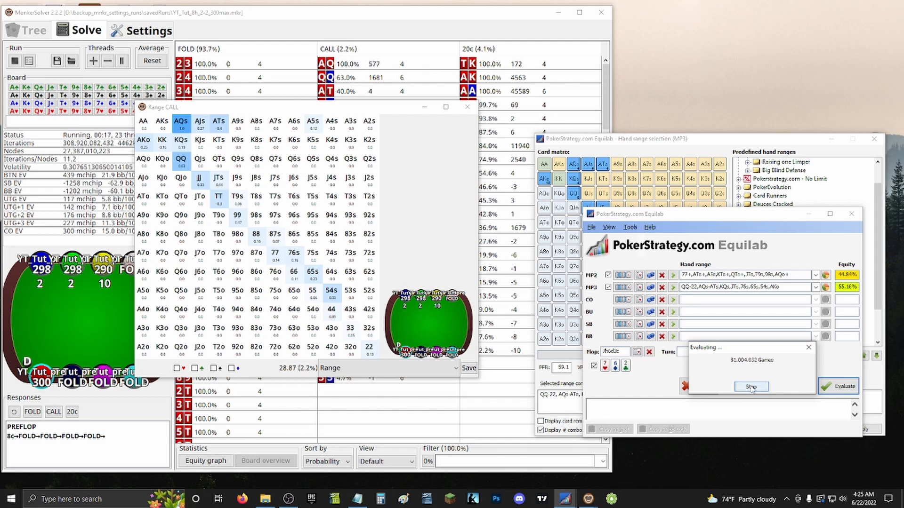
click(751, 387)
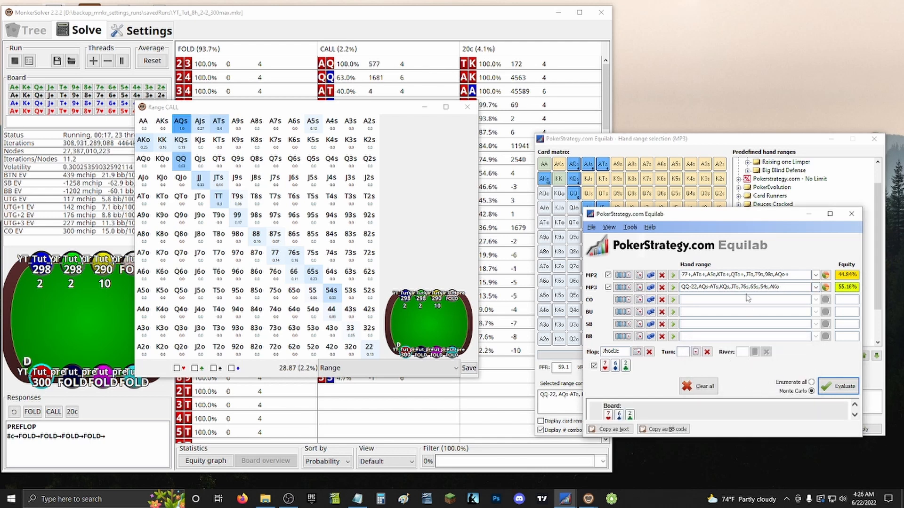
click(622, 275)
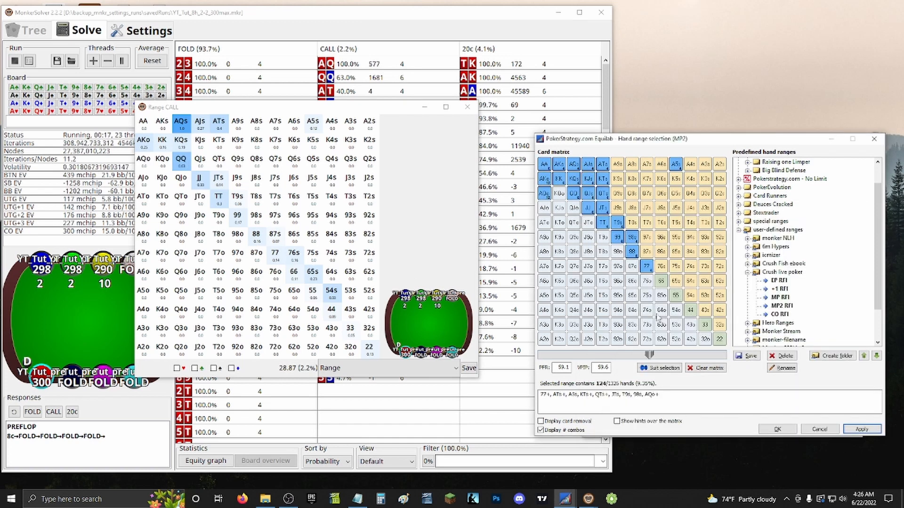
click(773, 281)
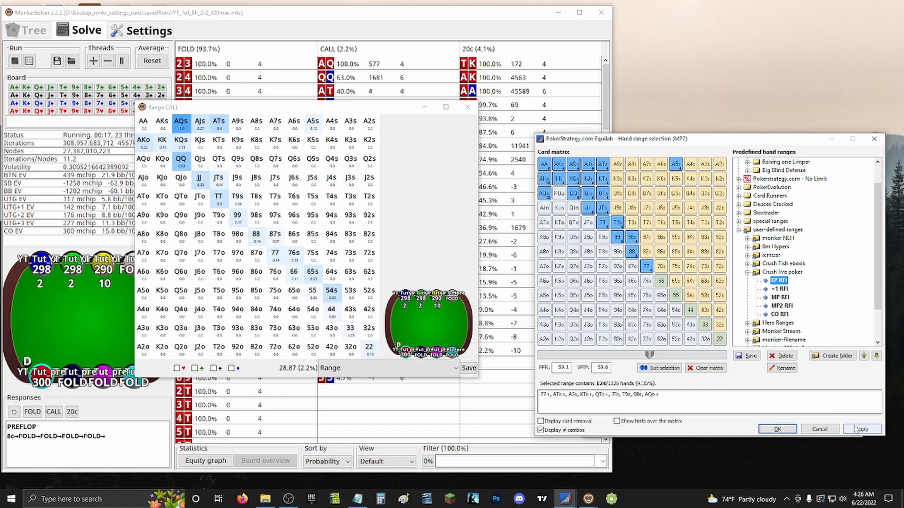
click(777, 430)
click(834, 385)
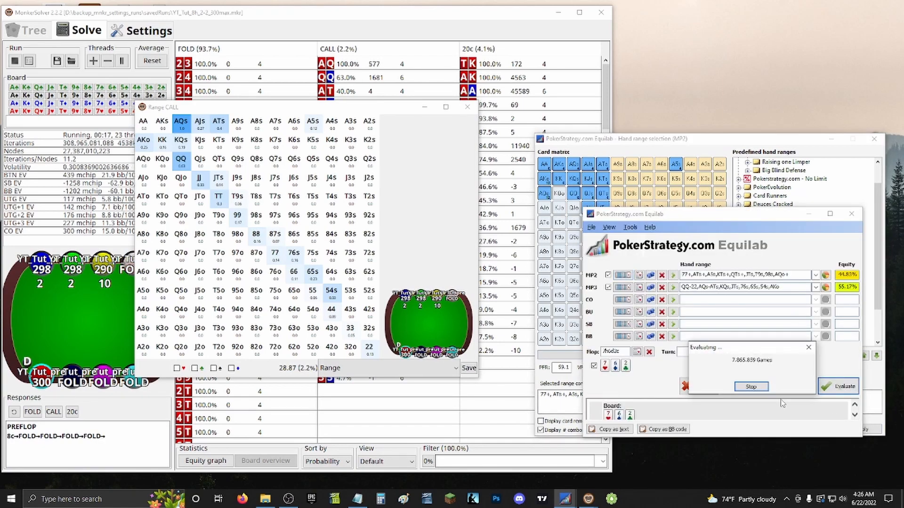
click(752, 387)
Close MonkerSolver's CALL range grid, return to the start of the preflop tree, and open the 8c range grid.
click(467, 108)
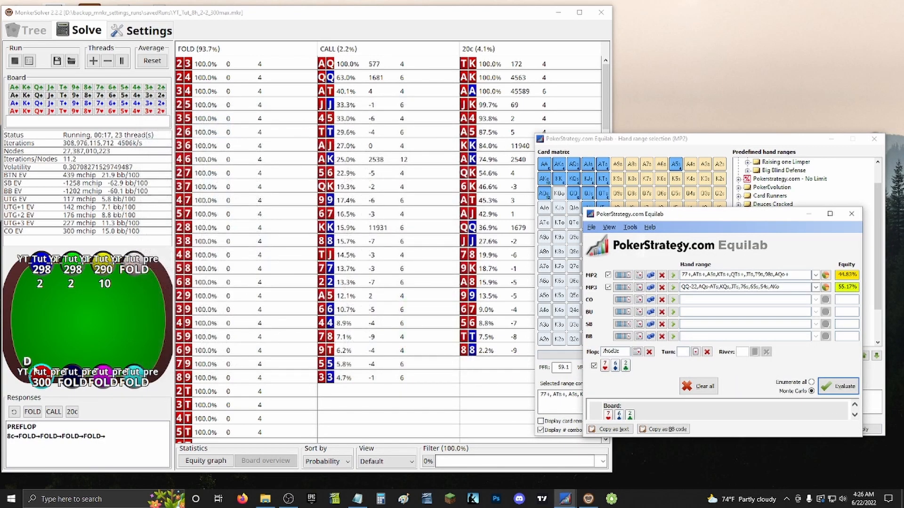
click(14, 412)
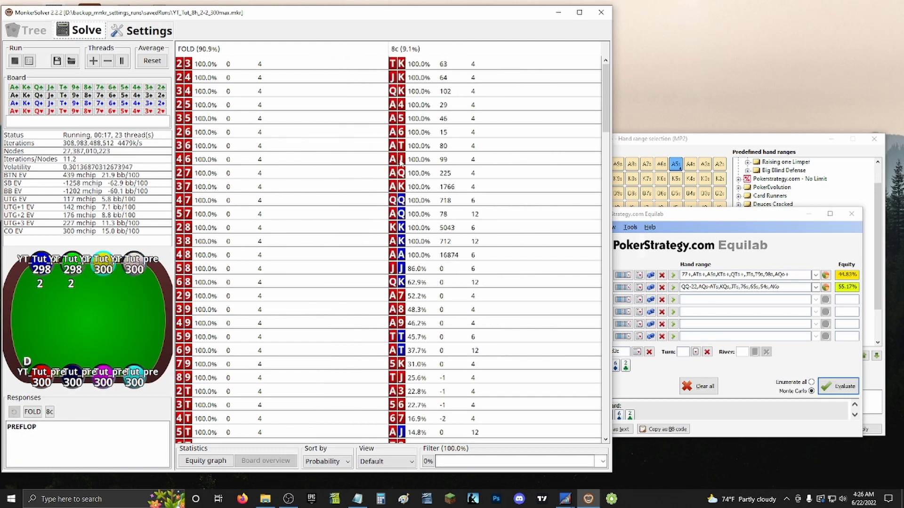
click(494, 56)
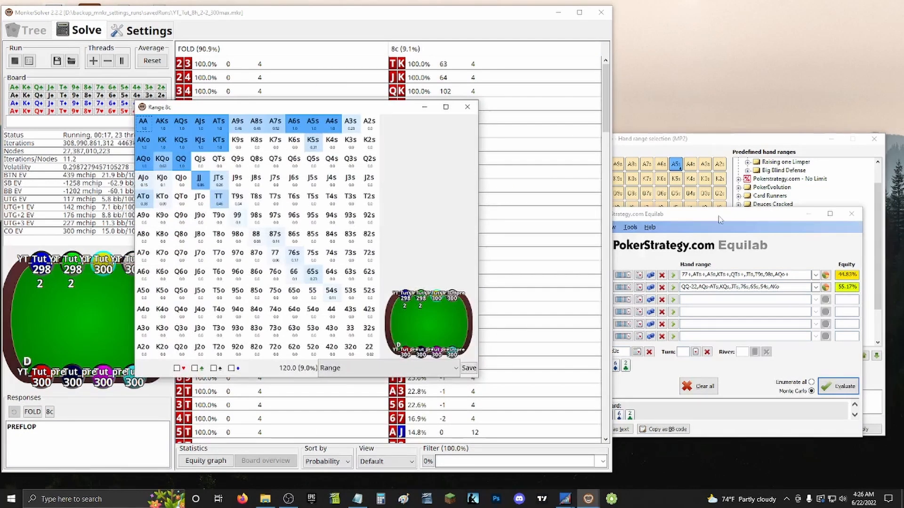
Replace Equilab's MP2 range with AA, KK, A4s+, KTs+, AQo+ and KQo, following the solver's 8c opening grid.
click(722, 214)
click(623, 275)
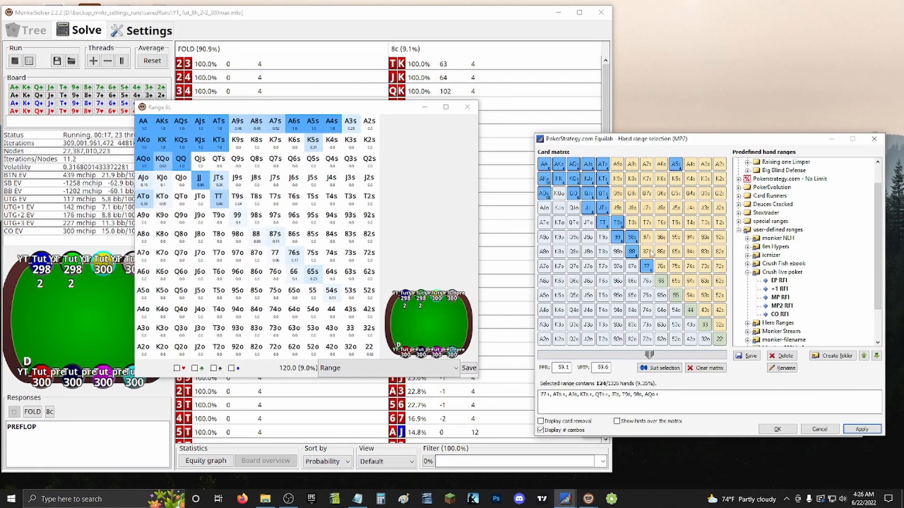
click(704, 368)
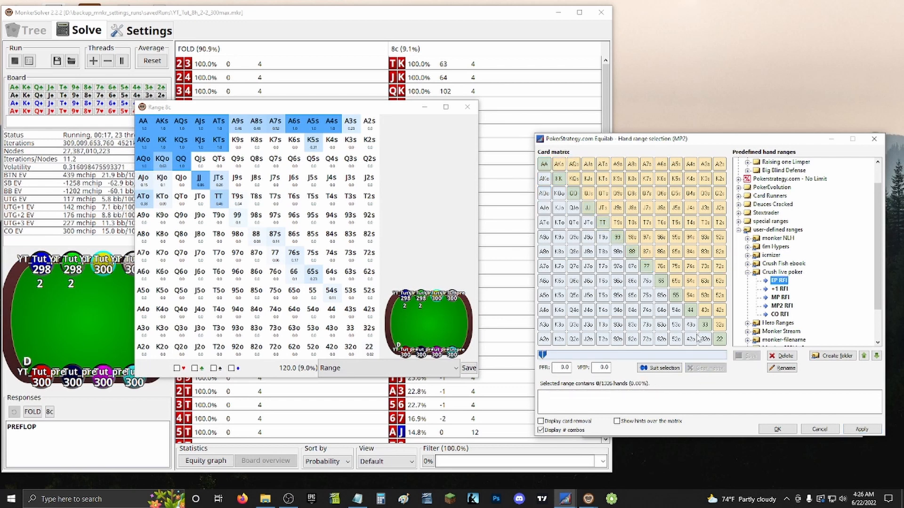
drag(661, 164, 690, 167)
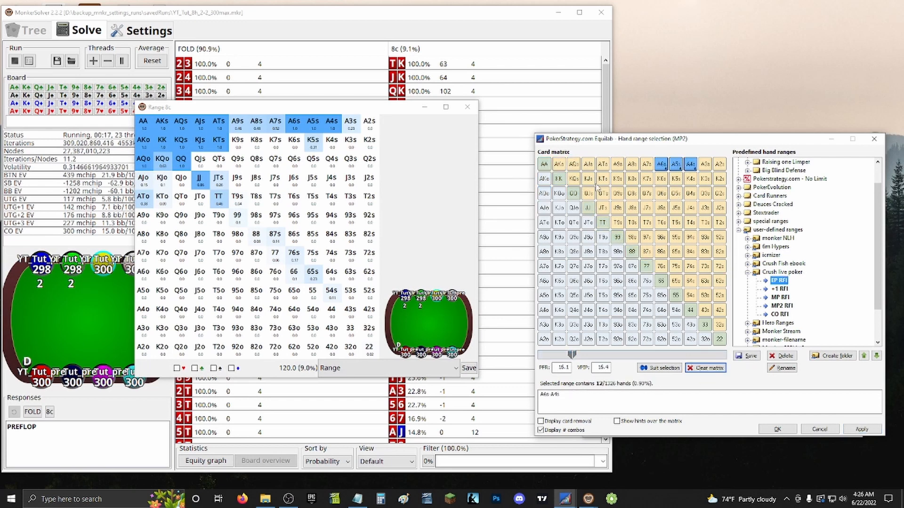
mouse_move(602, 163)
mouse_down()
mouse_move(544, 164)
mouse_move(657, 164)
mouse_up()
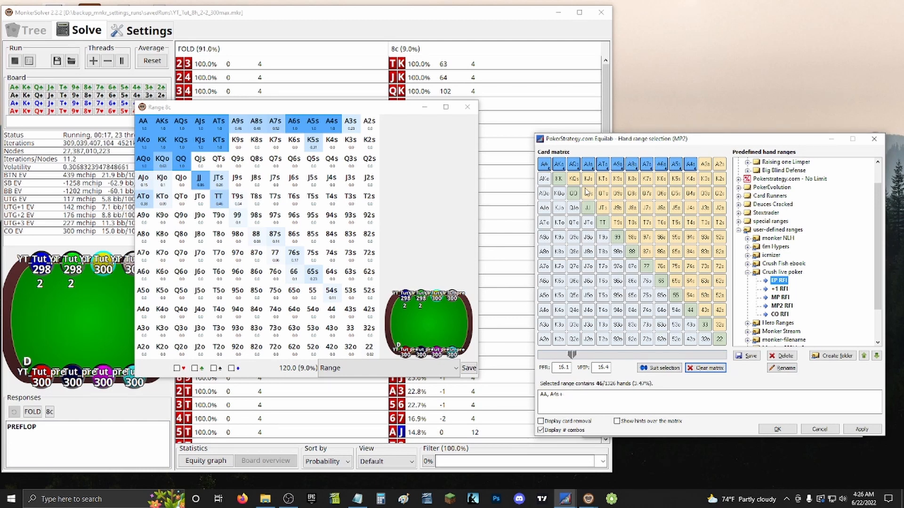
mouse_move(607, 184)
mouse_down()
mouse_move(545, 180)
mouse_move(546, 195)
mouse_move(560, 194)
mouse_up()
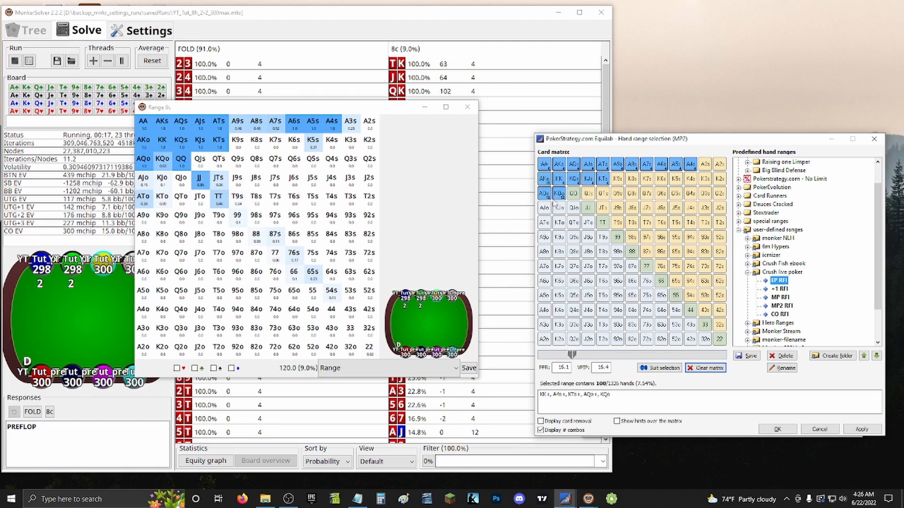
Add QQ, JJ, TT and the suited connectors 87s, 76s, 65s and 54s to the MP2 range.
click(577, 197)
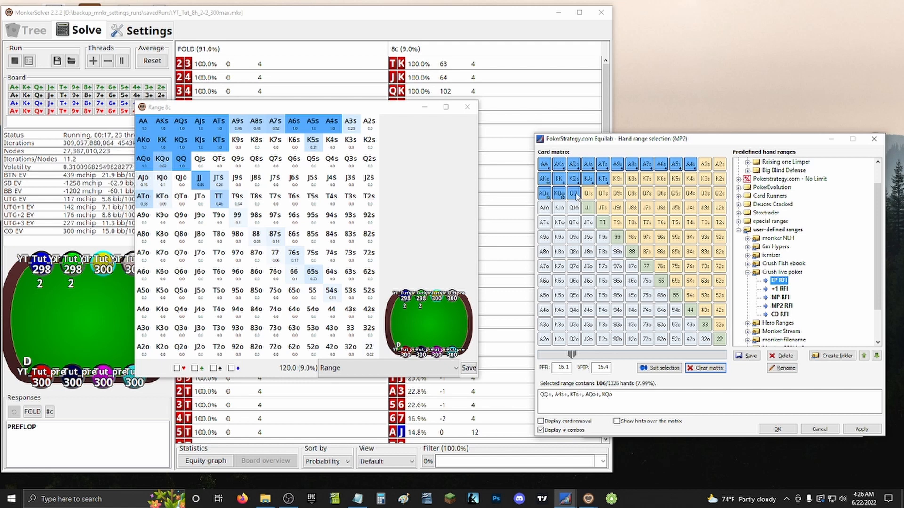
click(591, 212)
click(602, 223)
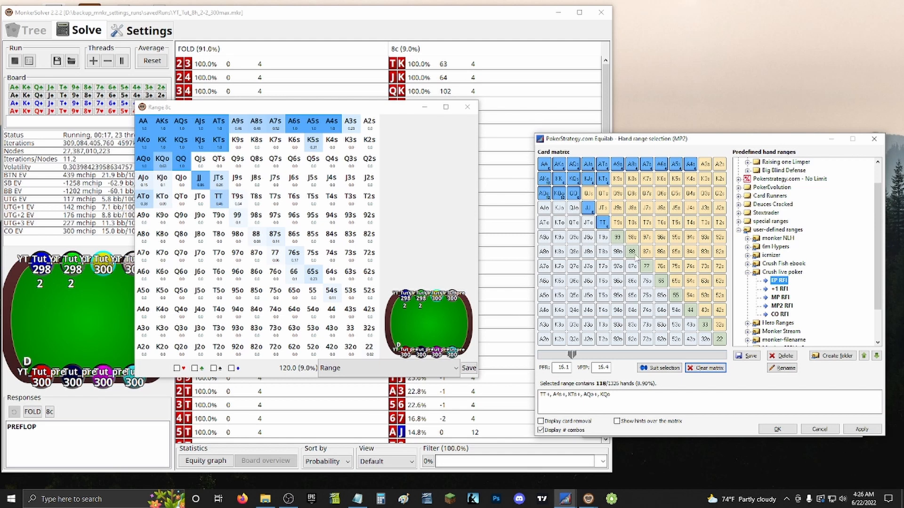
drag(649, 258, 691, 305)
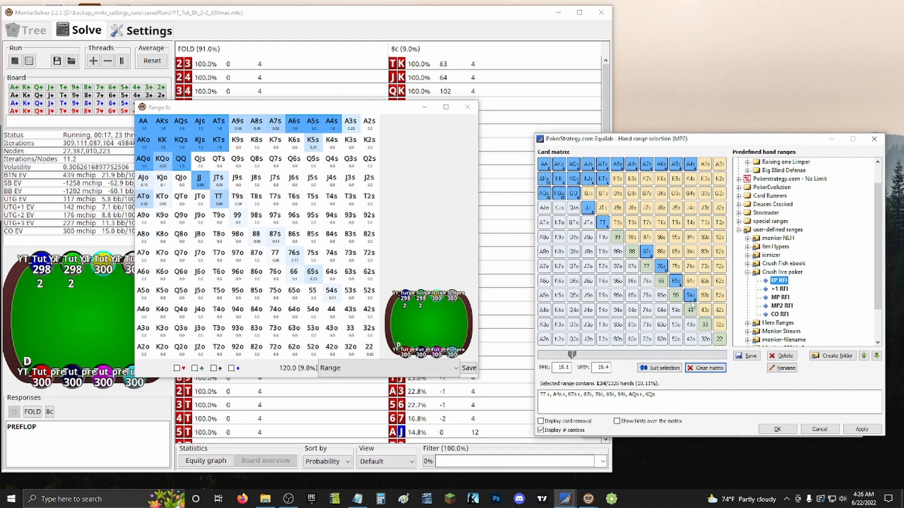
Add the pairs 66 through 99 to the MP2 range, apply it, and evaluate its flop equity against MP3.
click(676, 295)
click(676, 296)
drag(662, 281, 635, 257)
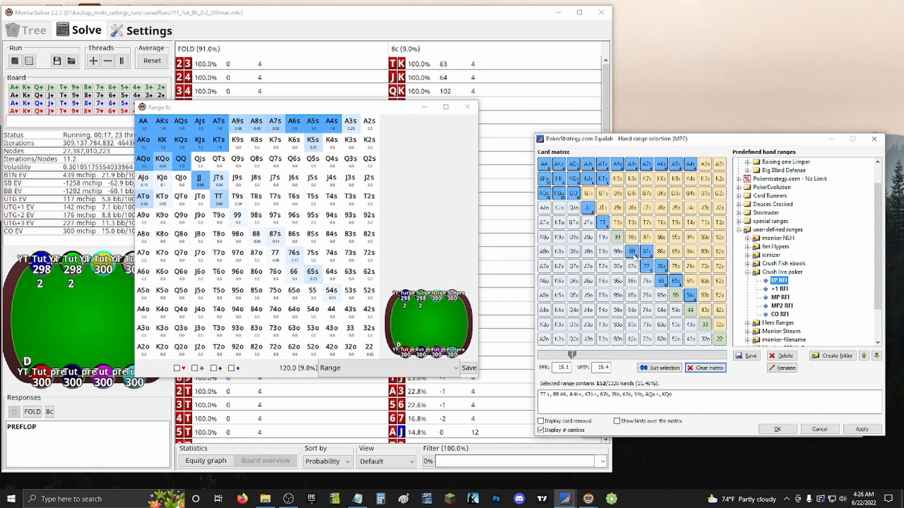
click(618, 238)
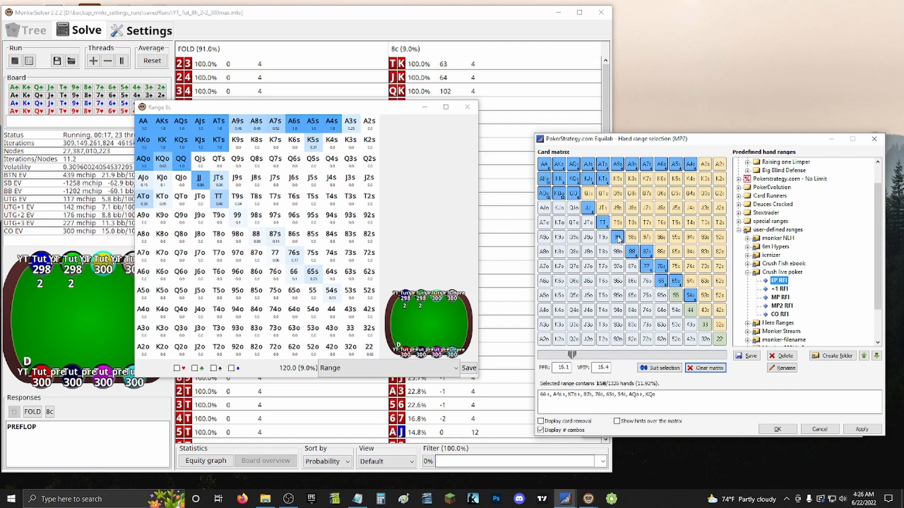
click(861, 429)
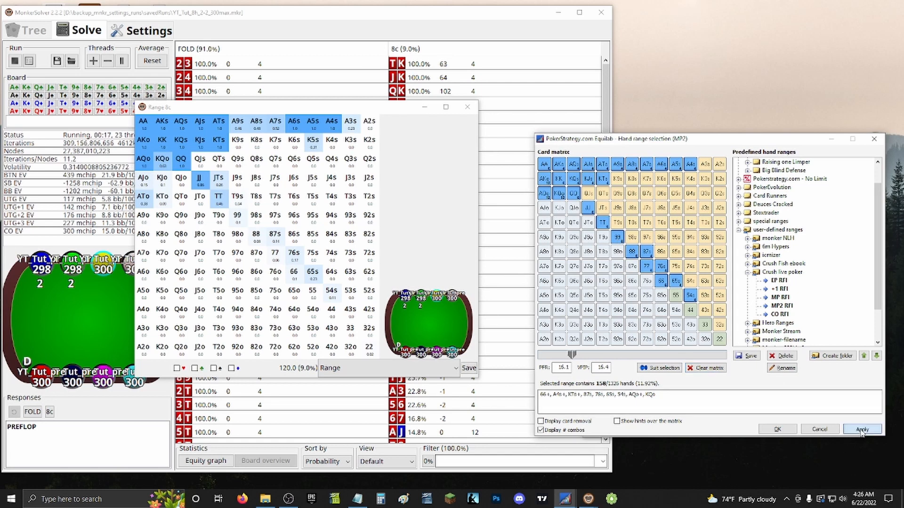
click(840, 387)
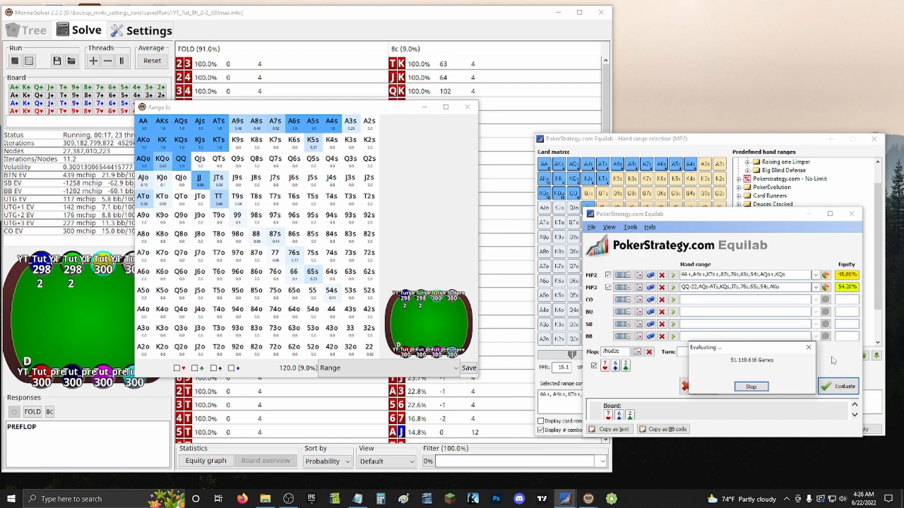
Stop the running evaluation and replace MP3's range with the saved Crush live poker EP RFI range.
click(753, 389)
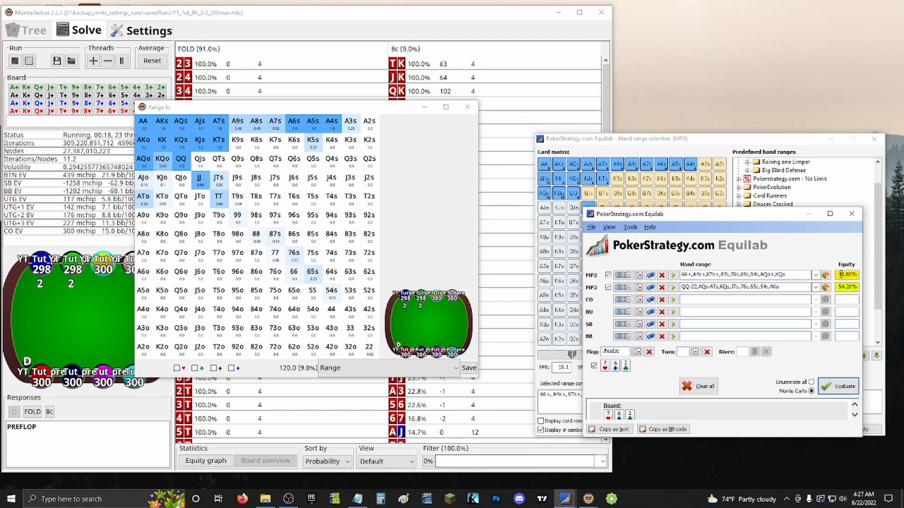
click(622, 288)
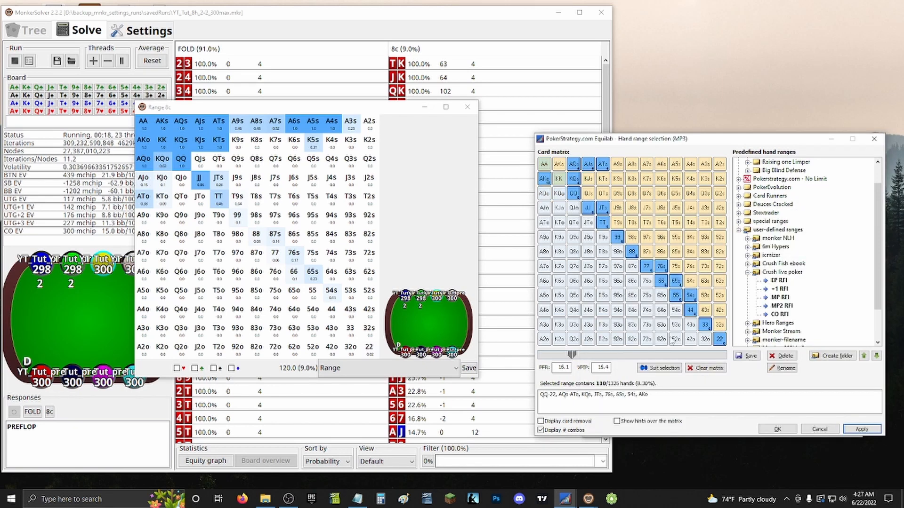
click(766, 288)
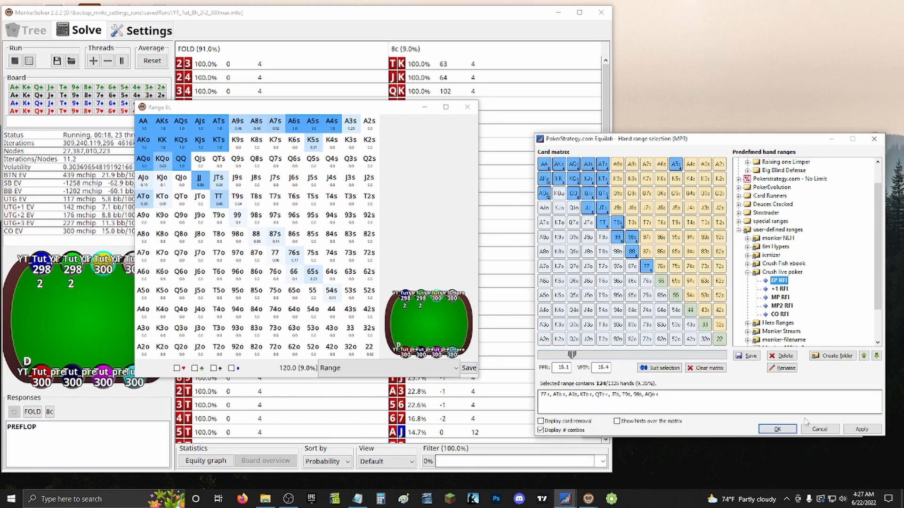
click(862, 429)
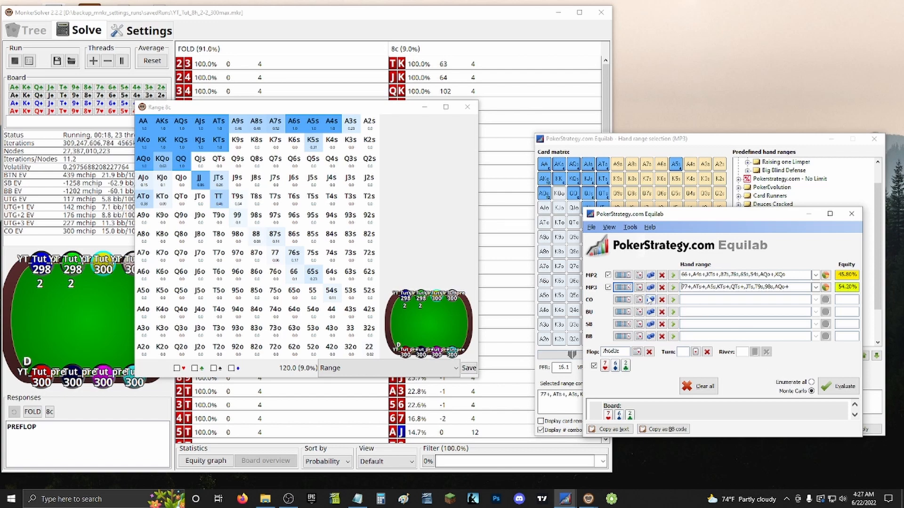
Compare the MP2 and MP3 hand matrices by alternating between them in the range selection window, placed clear of the main Equilab window.
click(628, 287)
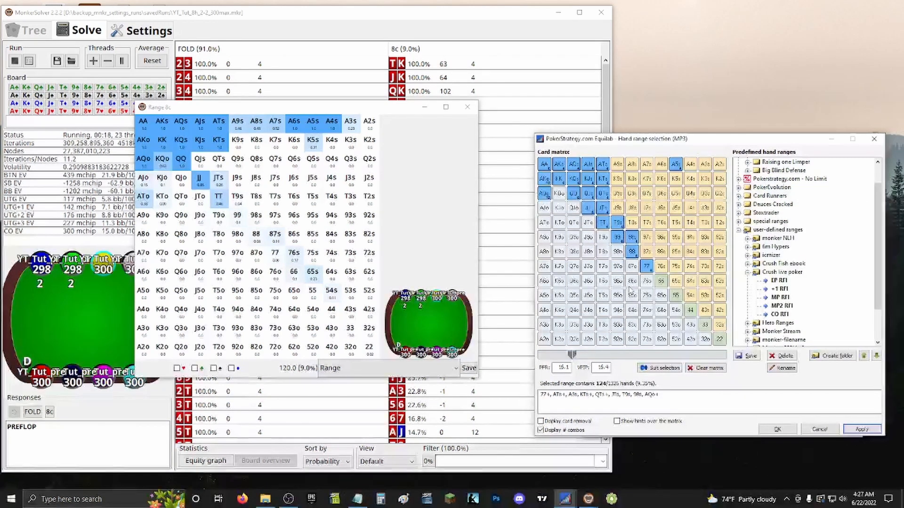
drag(736, 140, 316, 129)
click(624, 276)
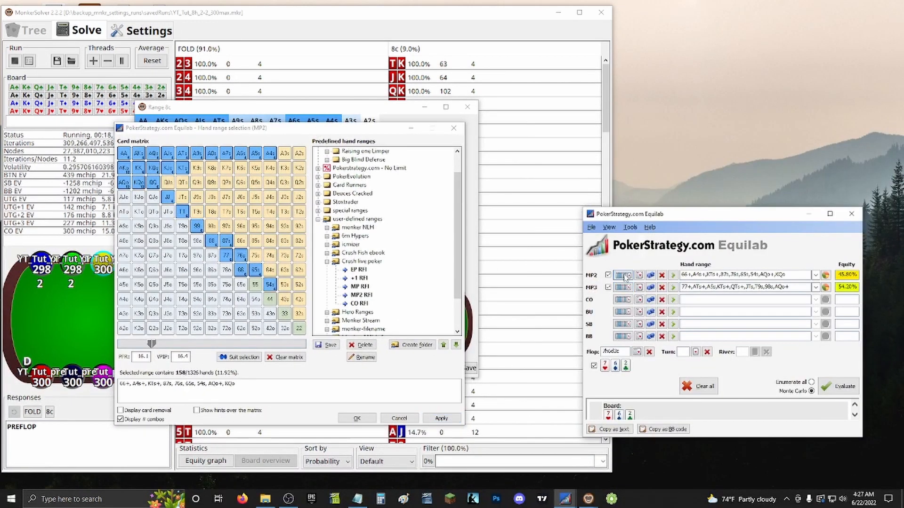
click(624, 288)
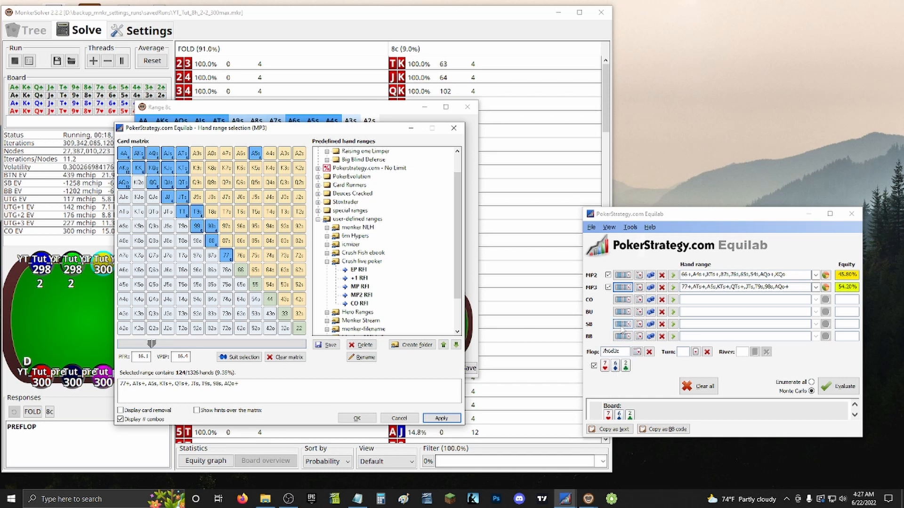
click(623, 275)
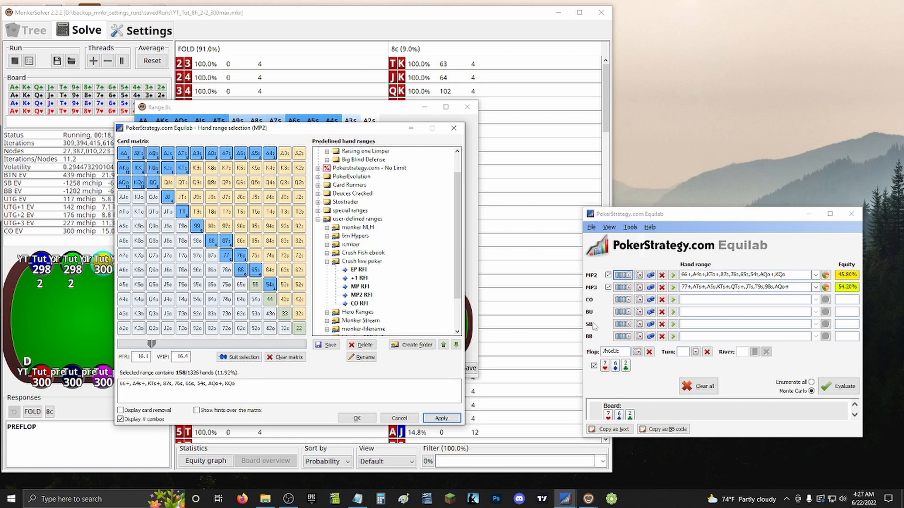
click(624, 288)
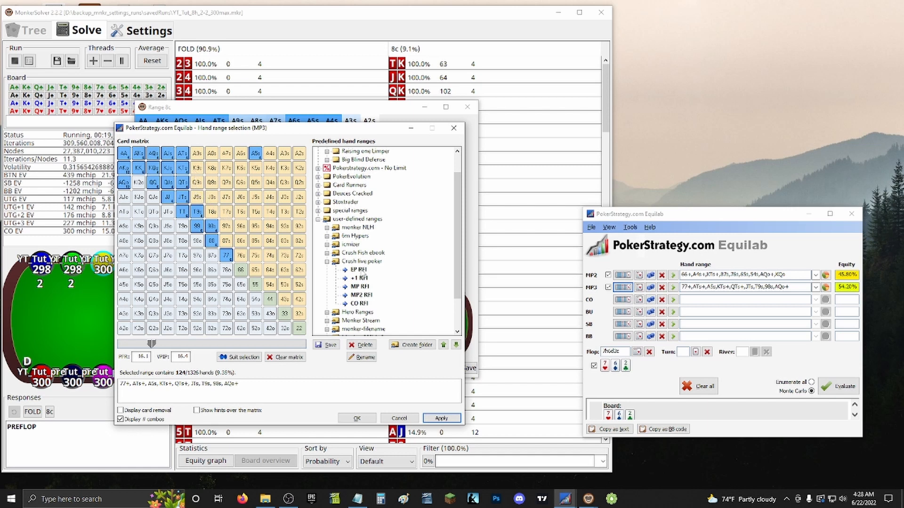
View the Crush live poker RFI ranges from EP, +1 and MP through MP2 and CO, ending back on EP RFI.
click(359, 270)
click(360, 279)
click(360, 287)
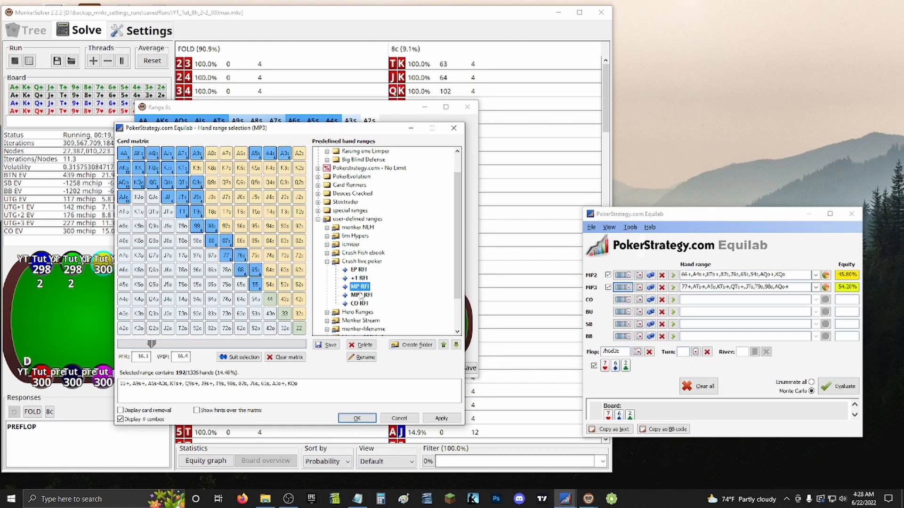
click(361, 295)
key(Down)
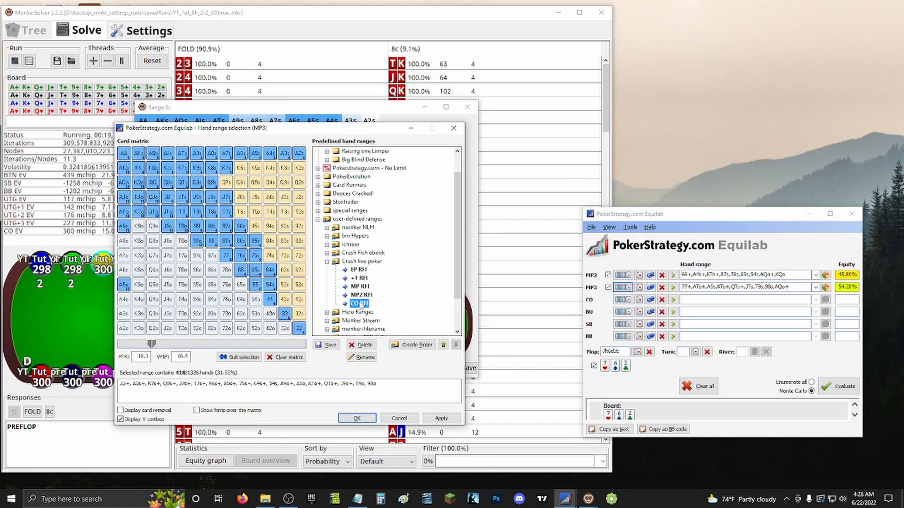
click(359, 270)
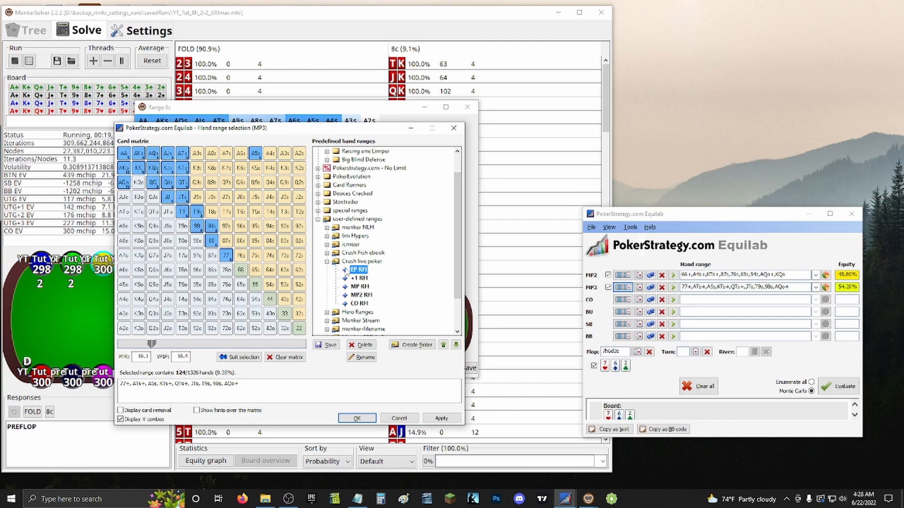
View the saved upswing EP range and compare it with the Crush live poker EP RFI range.
scroll(348, 273, down, 2)
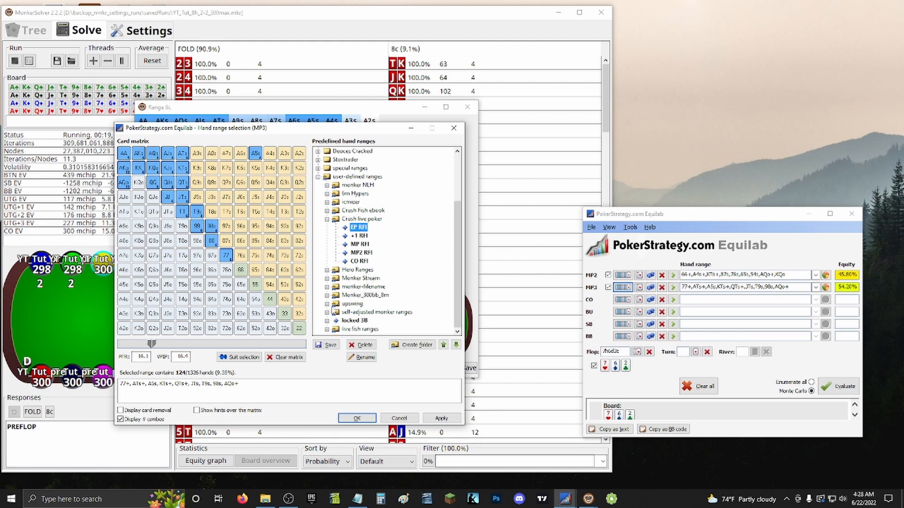
click(327, 304)
click(354, 295)
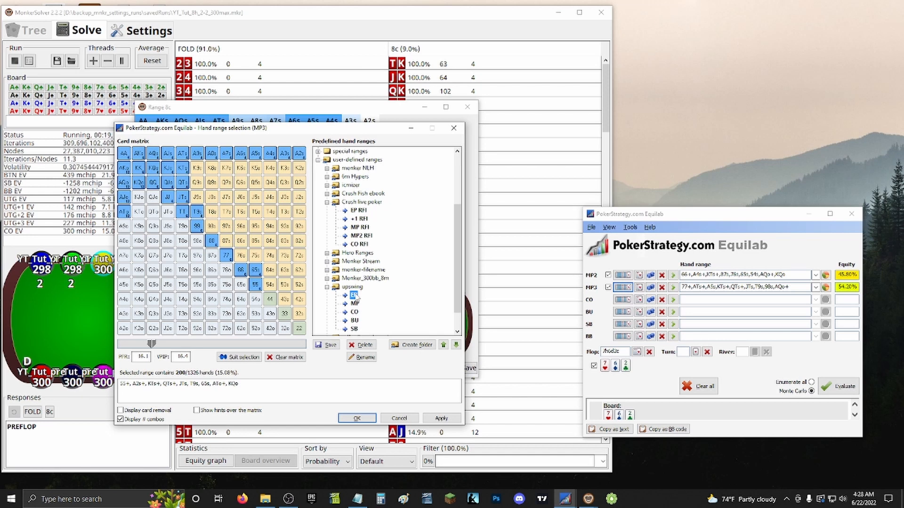
scroll(357, 299, down, 1)
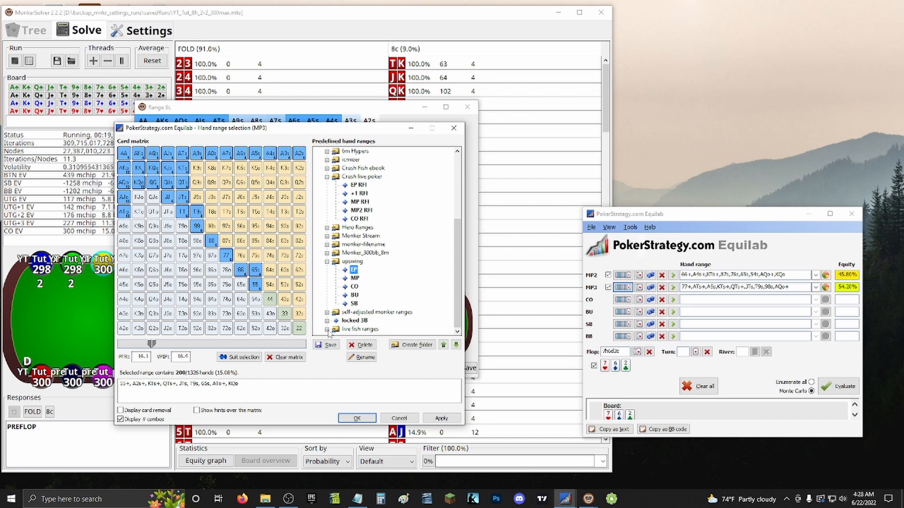
scroll(372, 276, up, 1)
click(359, 211)
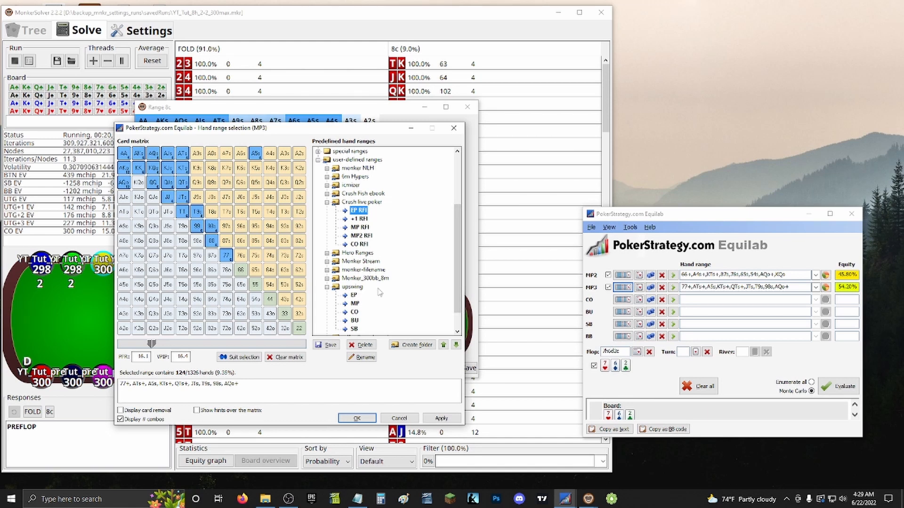
Close Equilab's hand range selection, MonkerSolver's 8c range grid and Equilab itself.
click(453, 127)
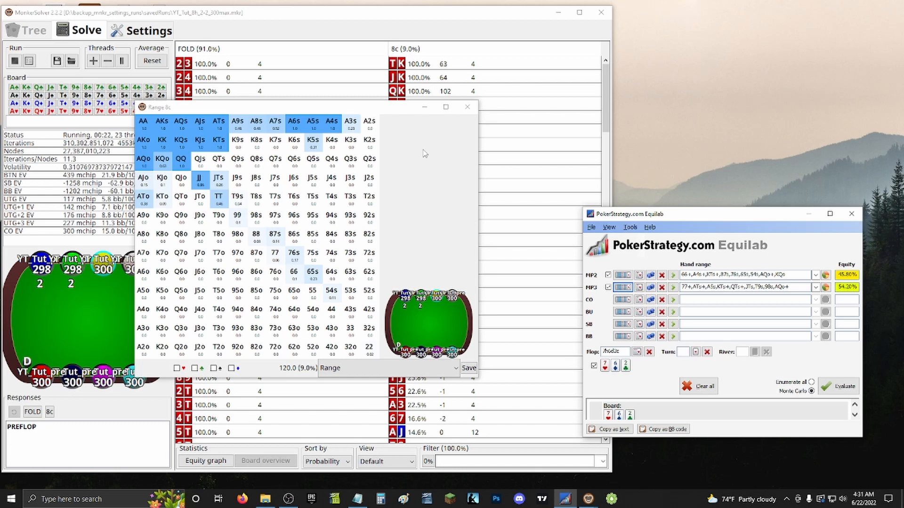
click(467, 107)
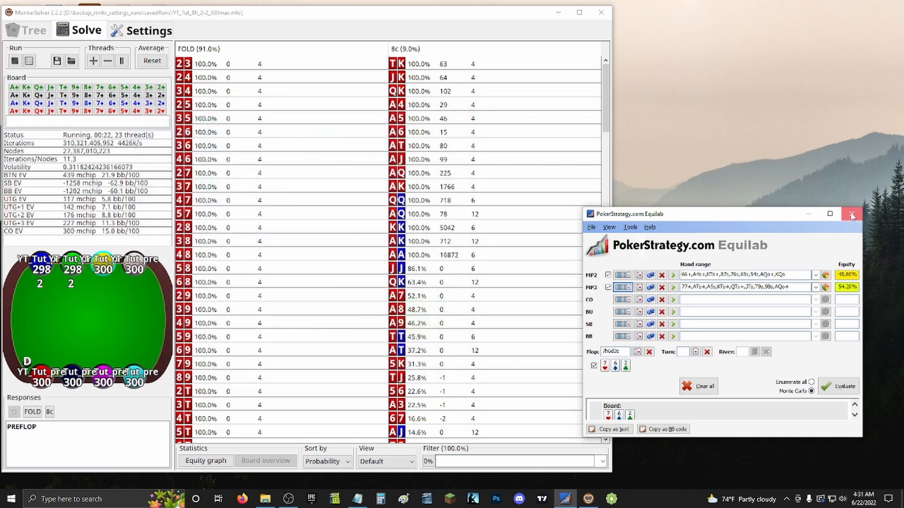
click(852, 214)
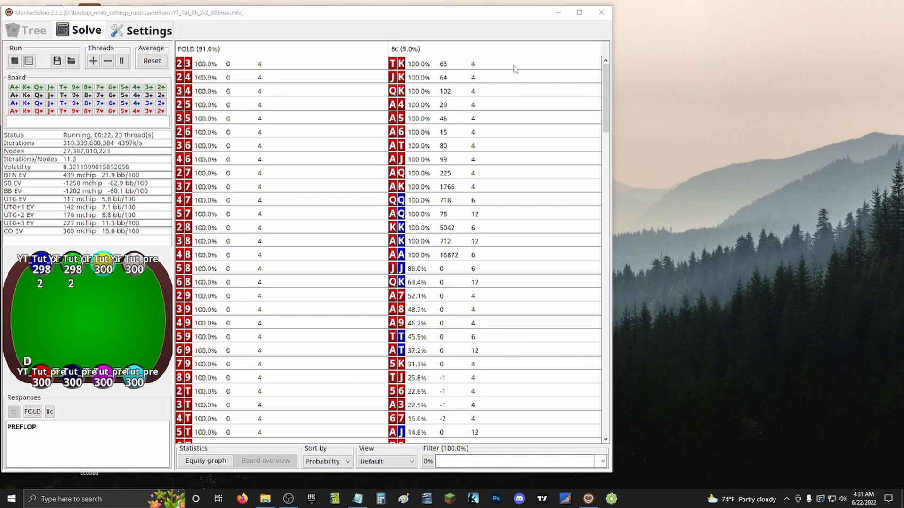
Examine the 8c opening range grid, including its heart and club suit combinations, and return to the strategy list.
click(499, 49)
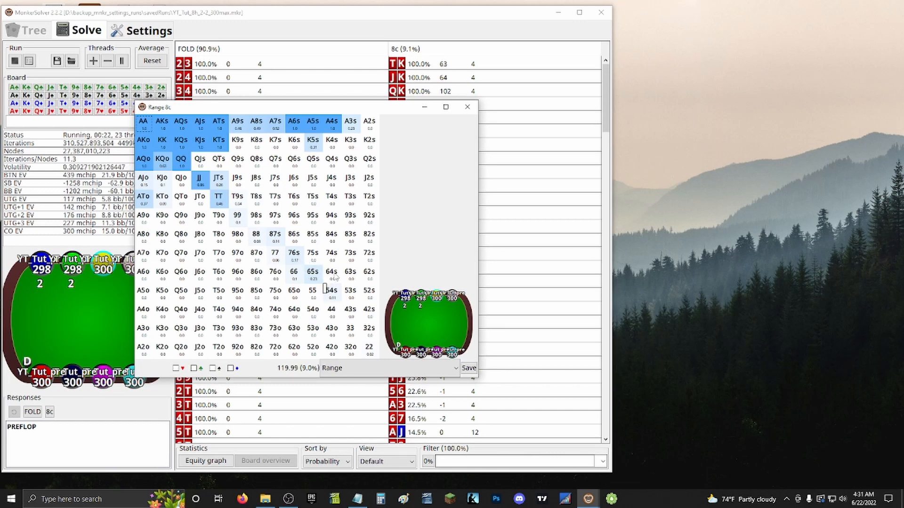
mouse_move(298, 257)
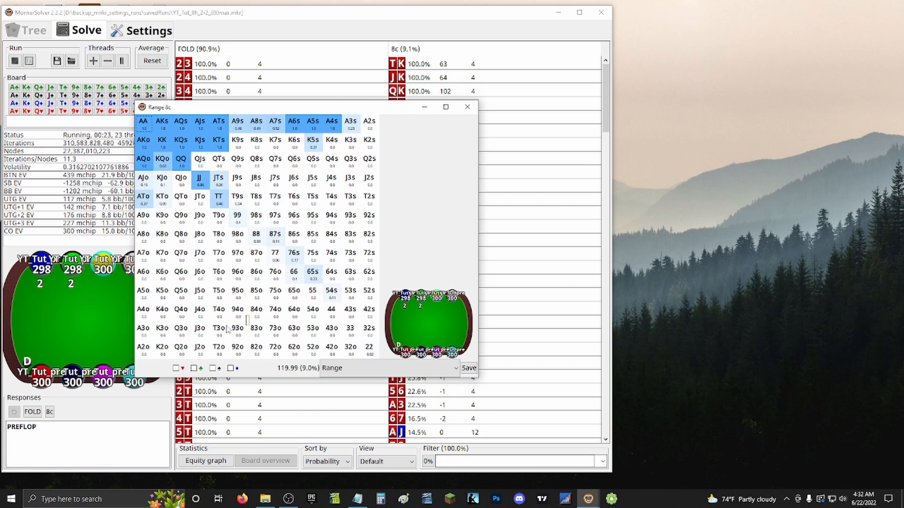
click(177, 368)
click(194, 369)
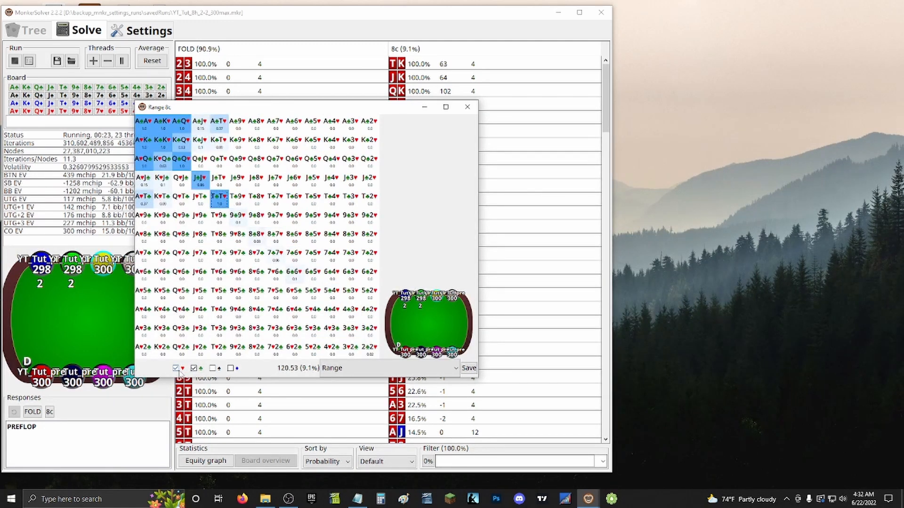
click(176, 368)
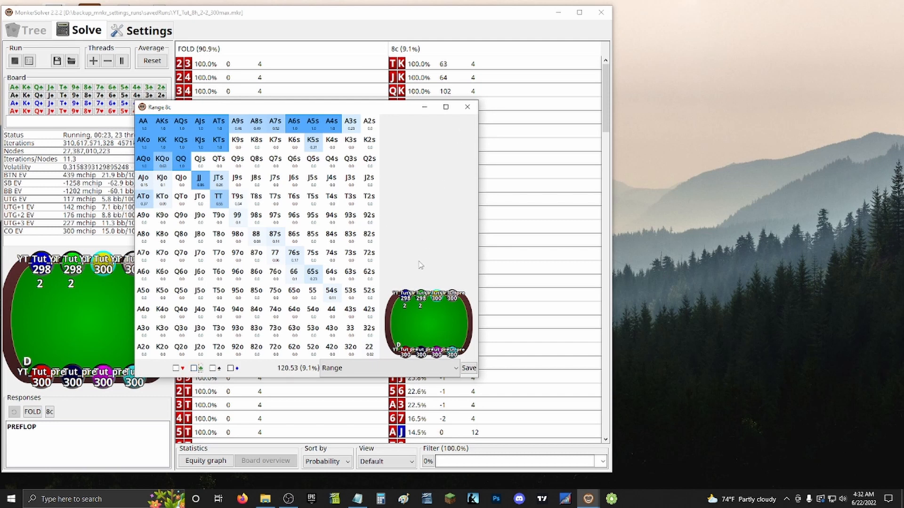
click(466, 108)
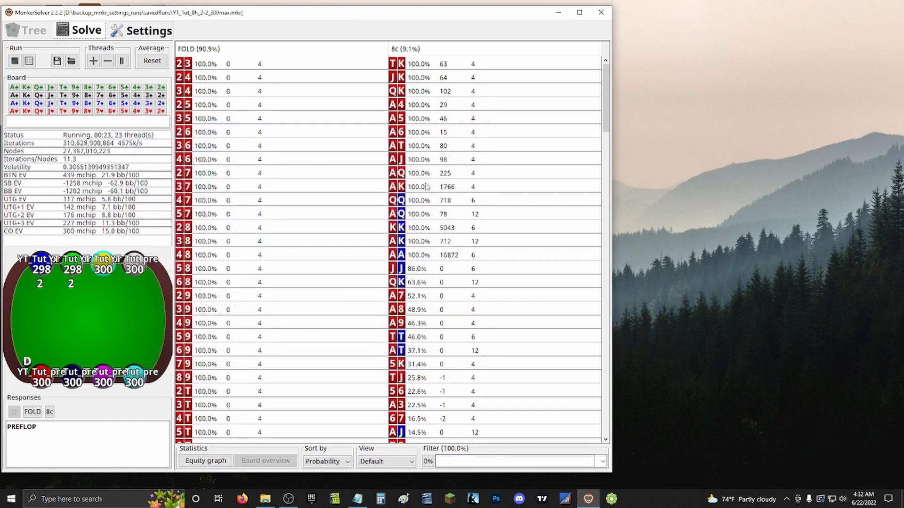
right_click(434, 182)
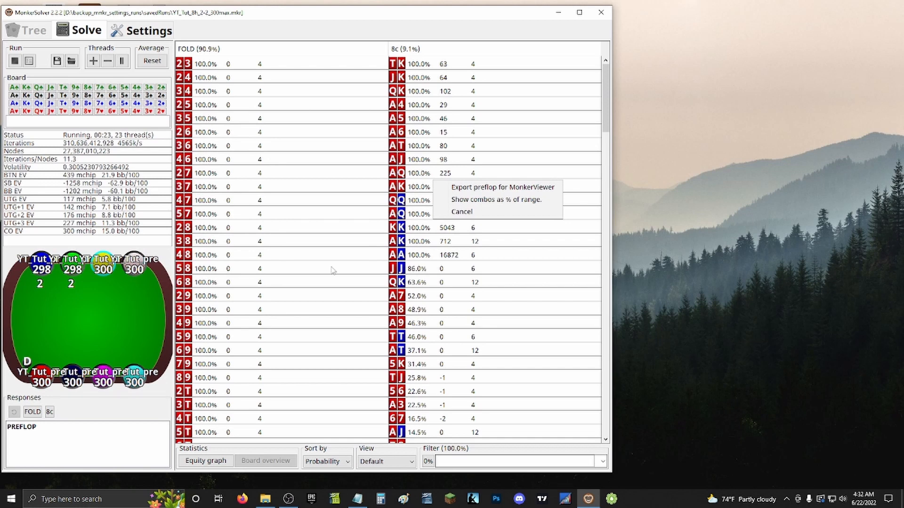
click(124, 306)
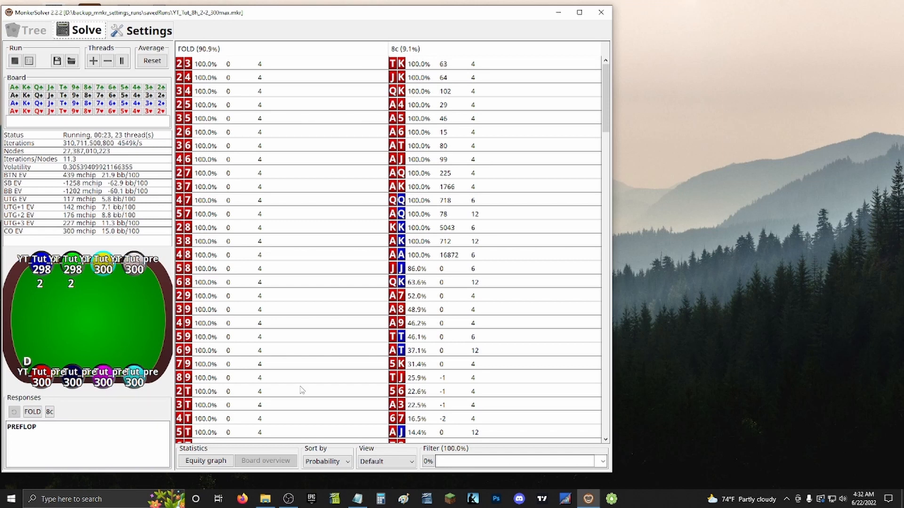
Start a second MonkerSolver instance from its launcher file in File Explorer, move it clear of the first, and minimize the folder window.
click(263, 499)
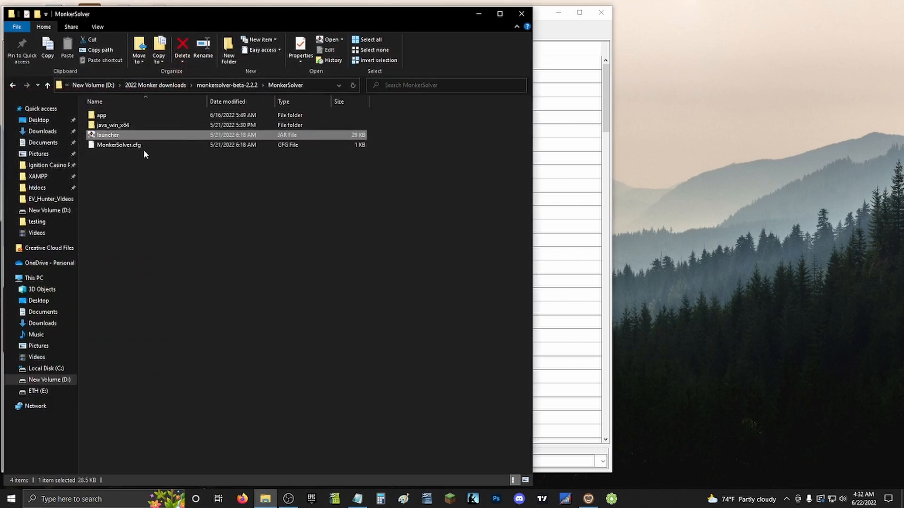
double_click(133, 137)
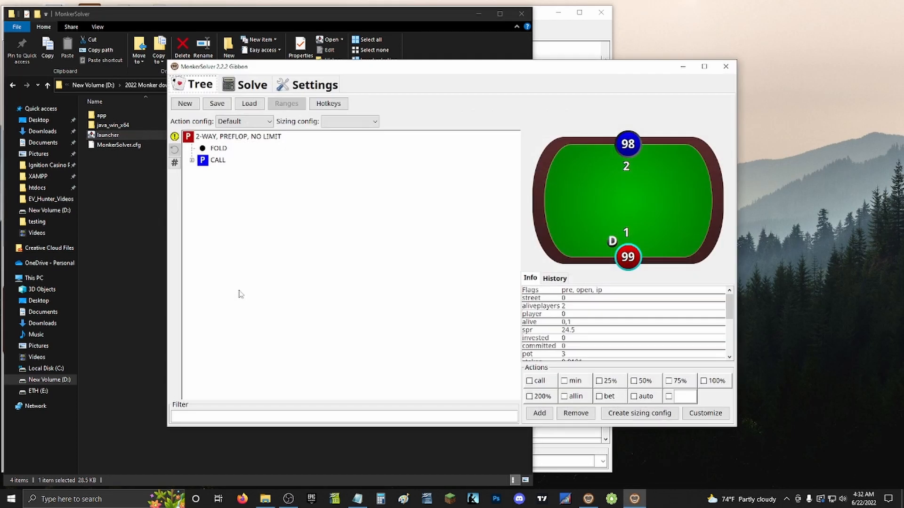
drag(378, 74, 541, 133)
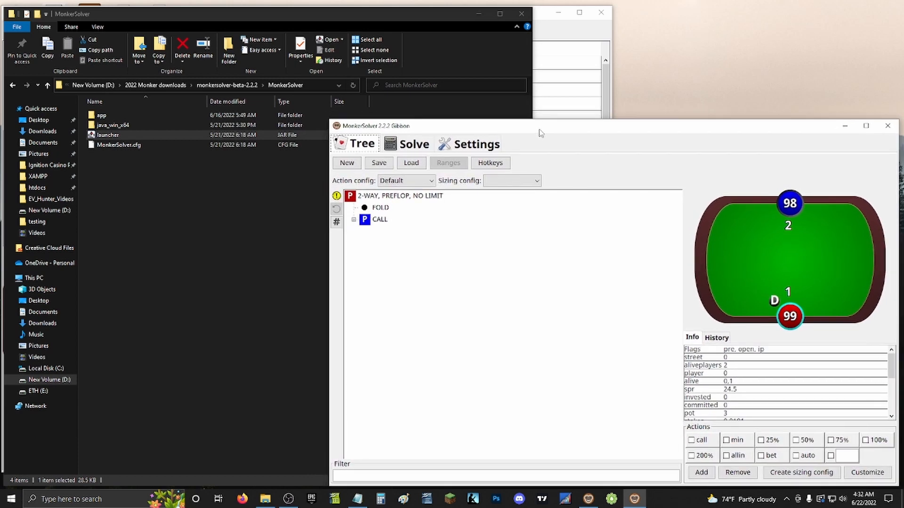
click(479, 14)
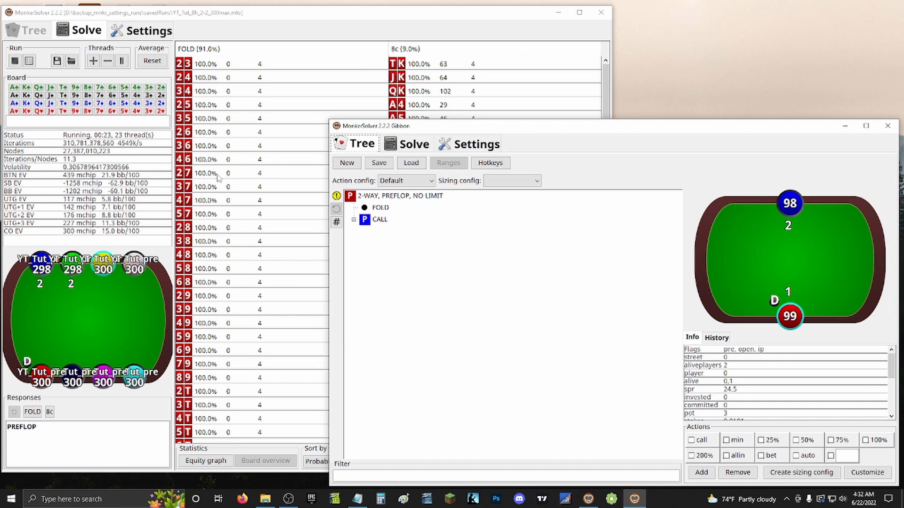
Reopen the 8c range grid in the first MonkerSolver instance, position it beside the second instance's window, and switch to that instance.
click(144, 264)
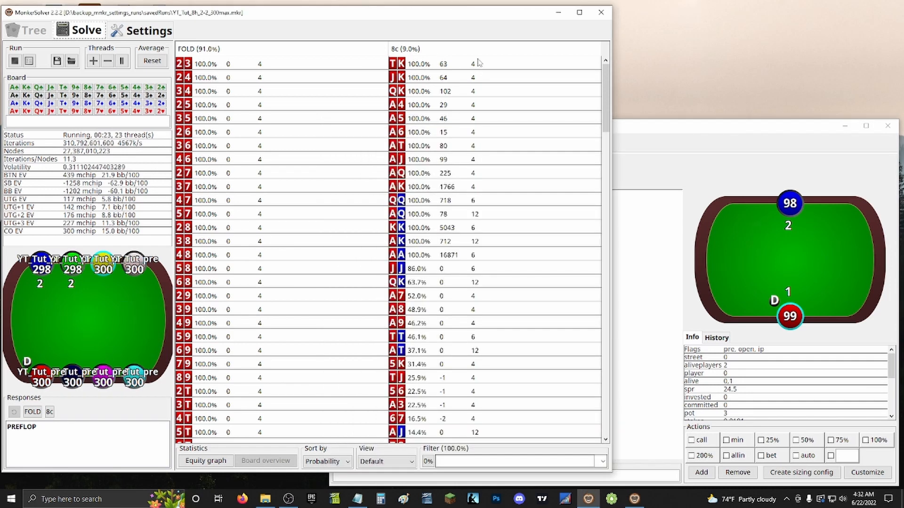
click(479, 63)
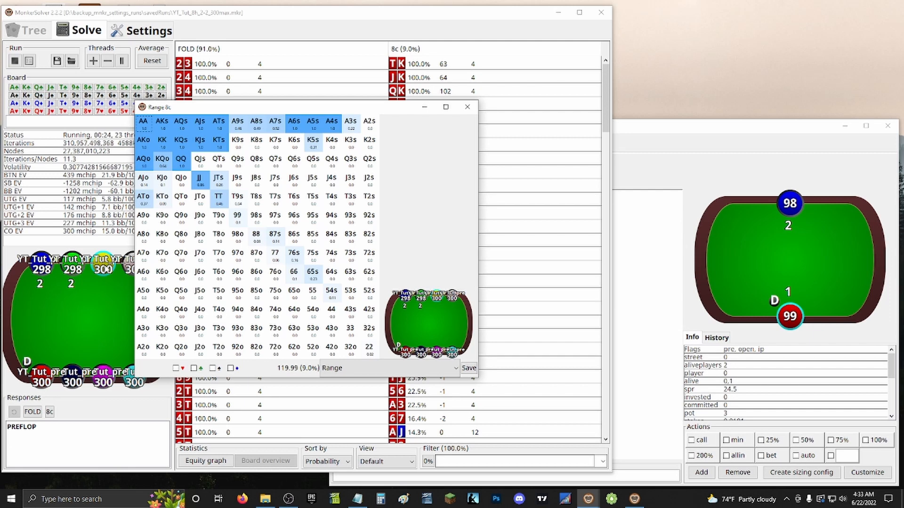
drag(331, 112, 449, 118)
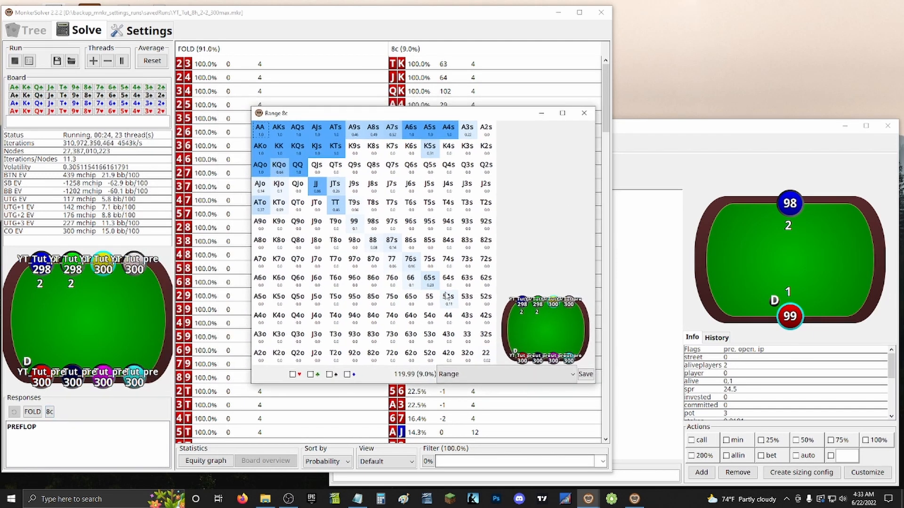
drag(448, 116, 279, 97)
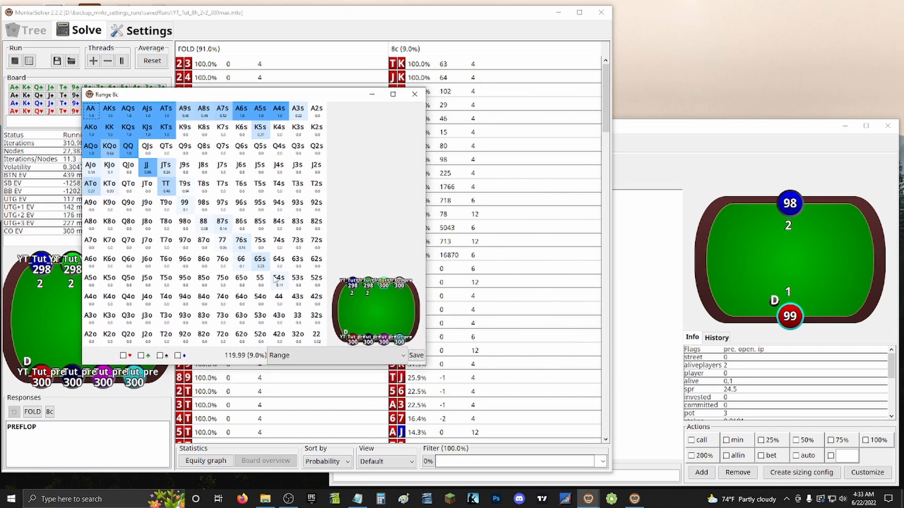
mouse_move(277, 281)
click(679, 128)
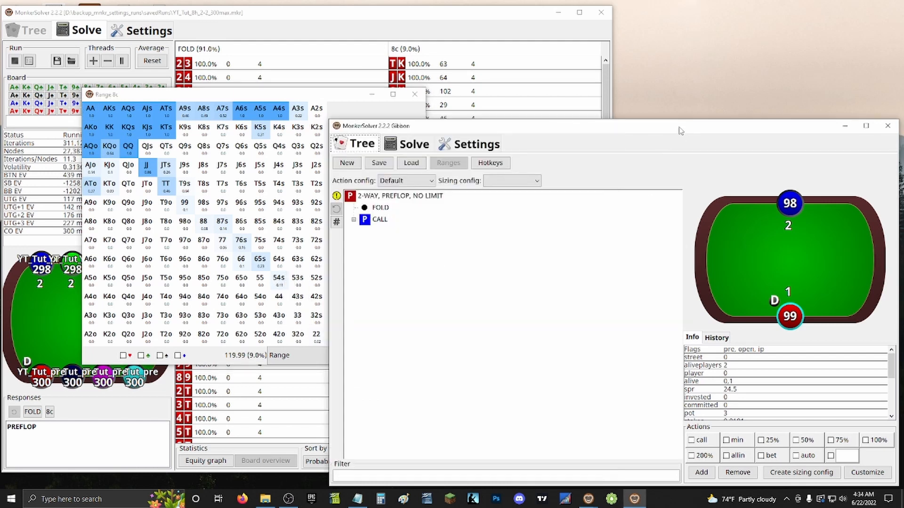
Begin a new Hold'em no-limit preflop tree for 8 players in the second instance.
drag(667, 132, 666, 111)
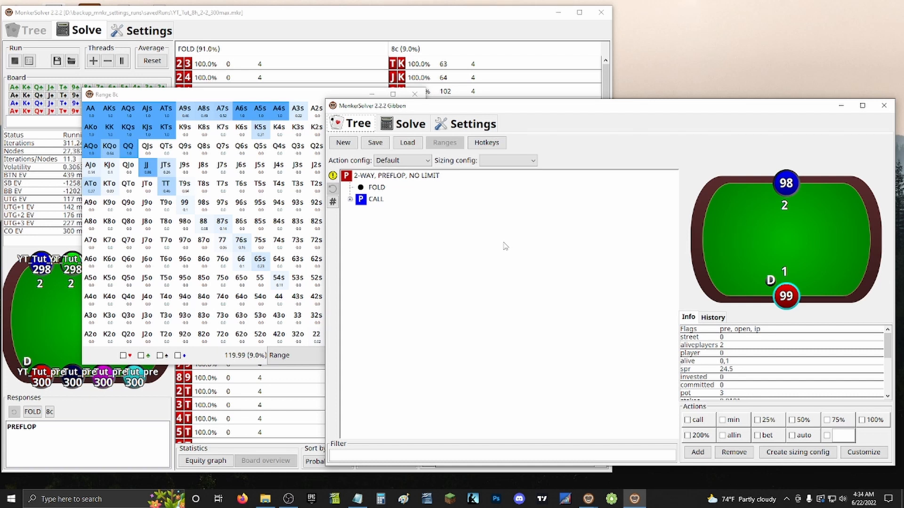
click(353, 145)
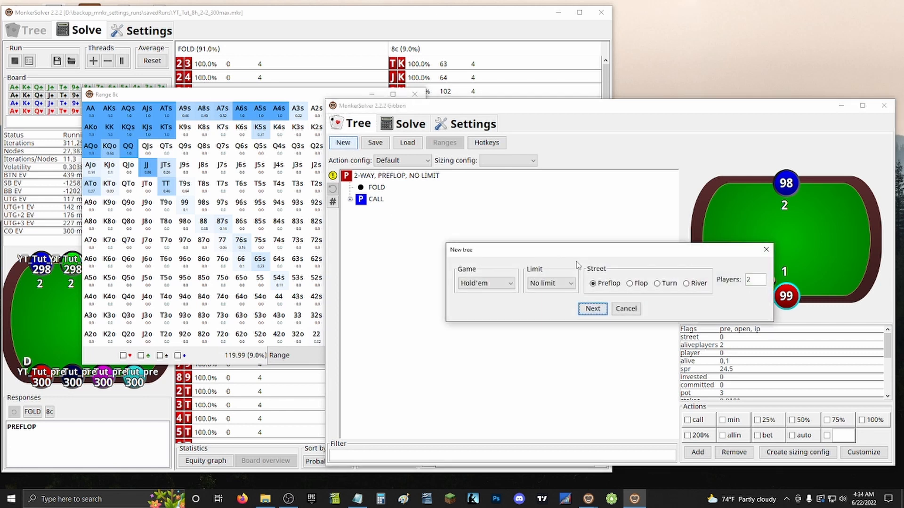
double_click(752, 280)
text(8)
click(597, 309)
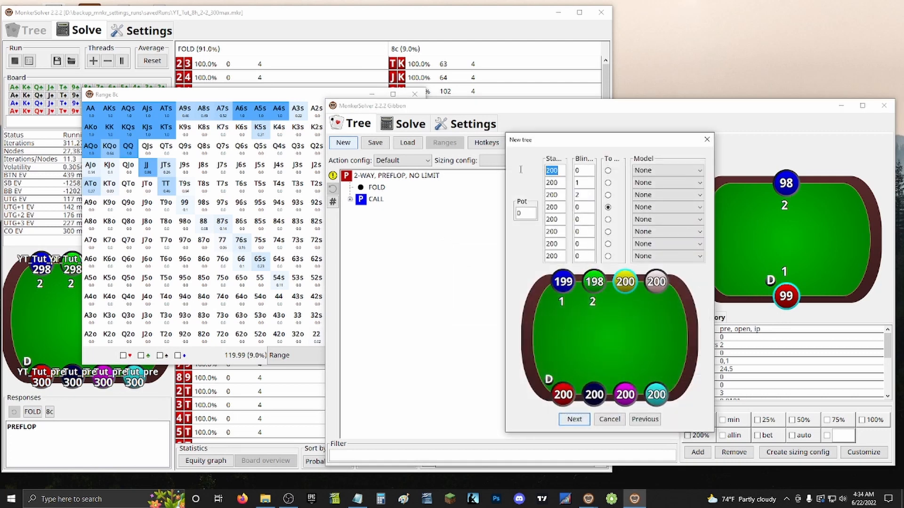
text(300)
drag(563, 171, 541, 259)
text(300)
text(300)
text(300)
text(300)
text(300)
text(300)
text(300)
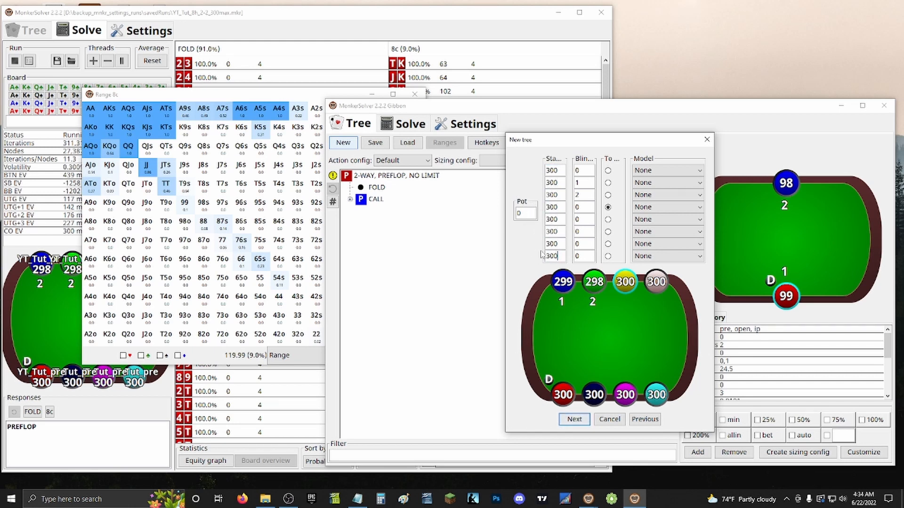
drag(583, 184, 558, 184)
text(2)
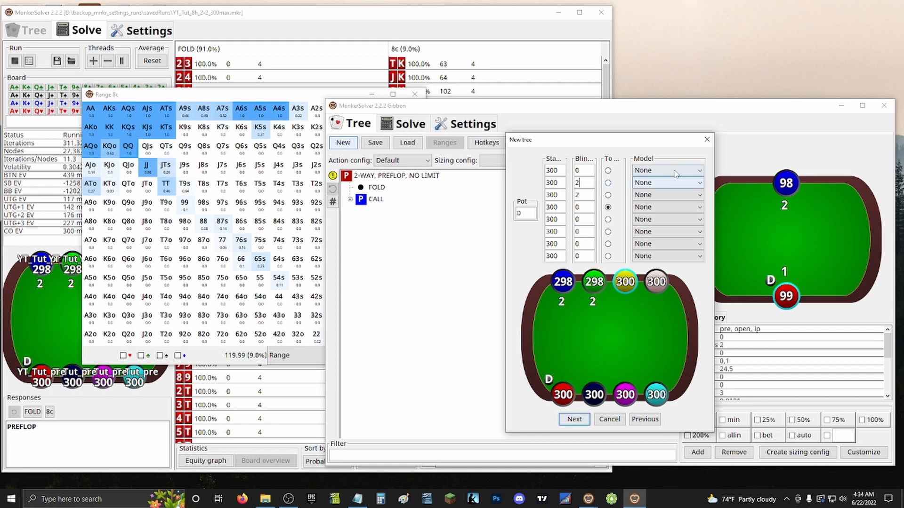
click(666, 171)
scroll(662, 221, down, 5)
click(661, 239)
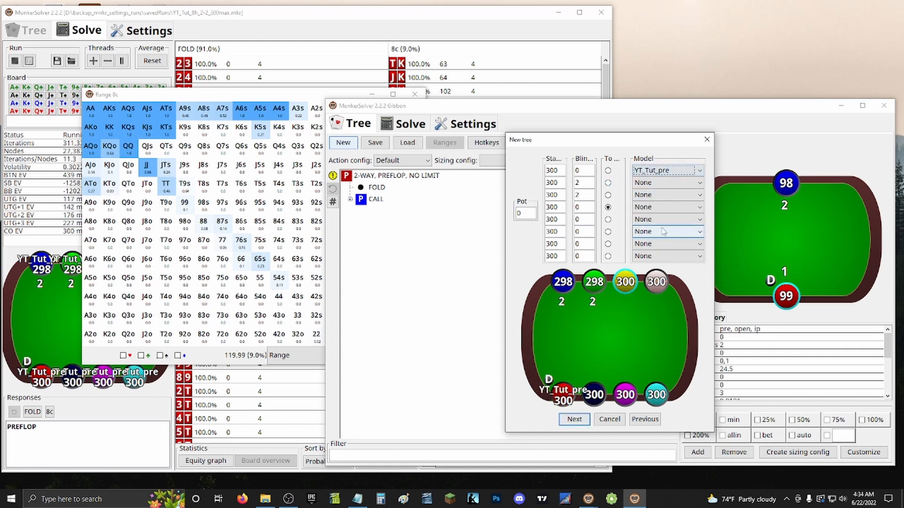
click(666, 182)
scroll(662, 235, down, 5)
click(661, 251)
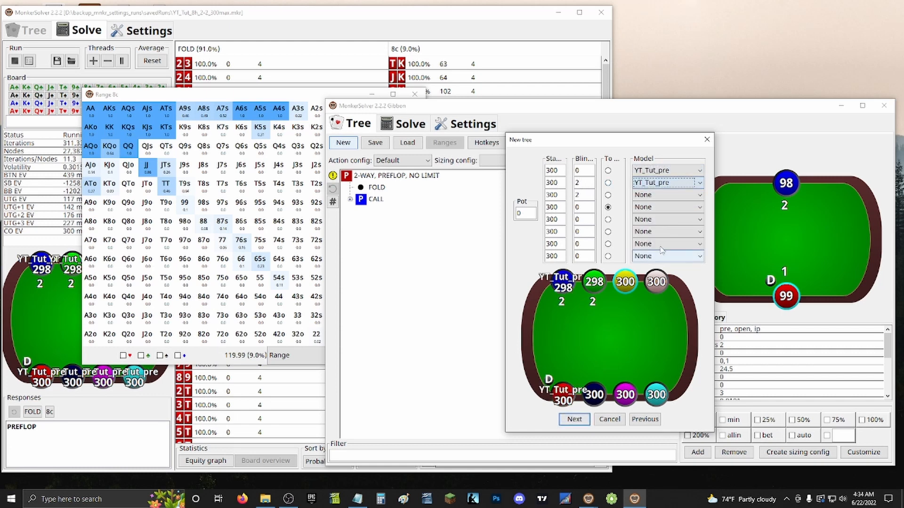
click(666, 195)
scroll(662, 235, down, 5)
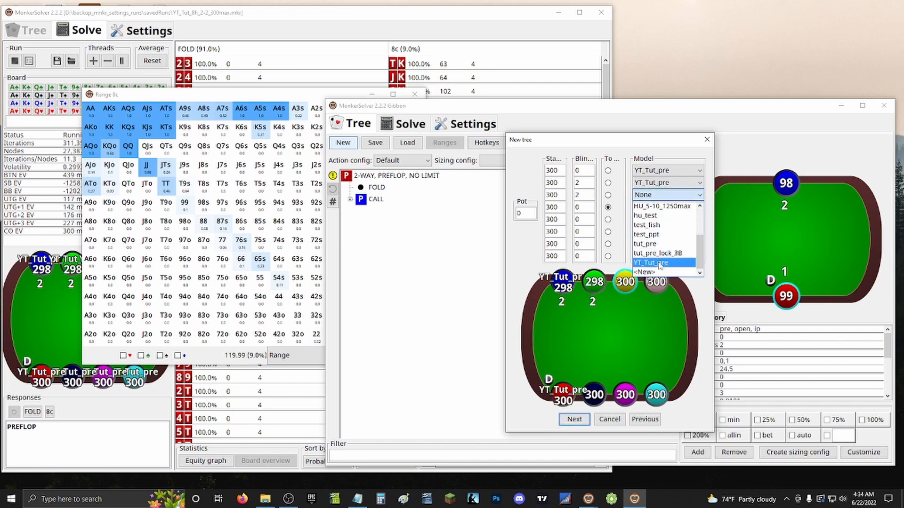
click(659, 263)
Open the opponent modelling editor from a player's model choices and copy all rules of the YT_Tut_pre model.
click(666, 170)
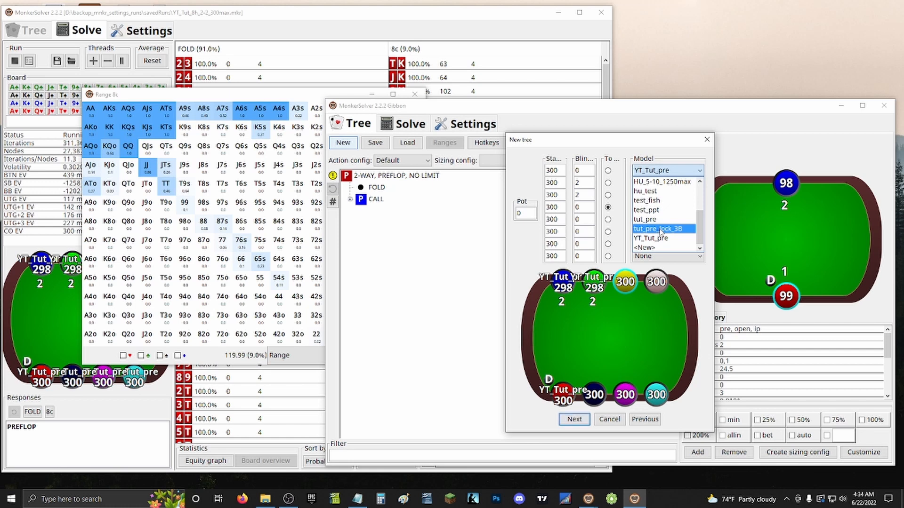
click(643, 247)
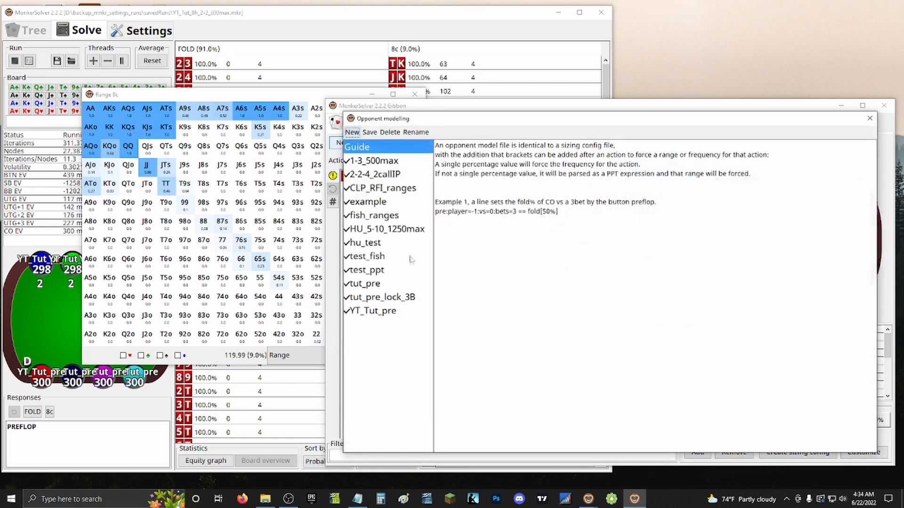
click(388, 311)
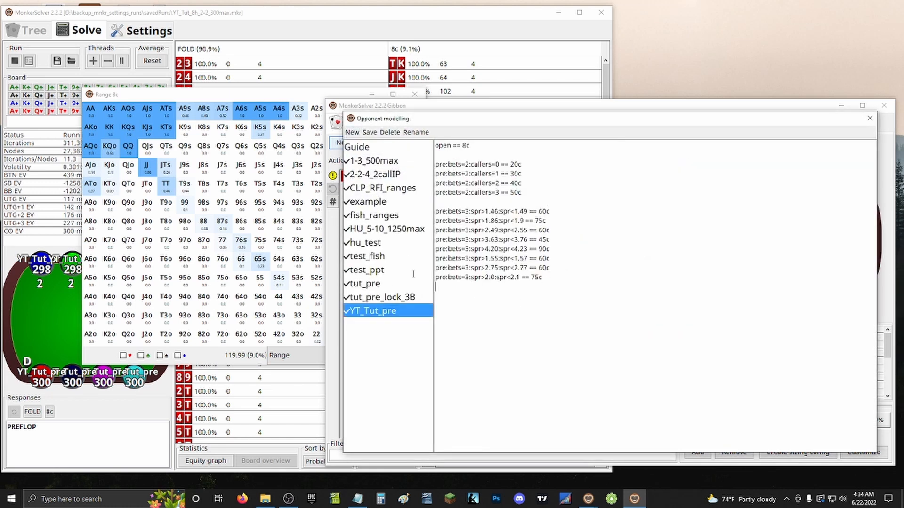
drag(436, 285, 405, 141)
key(ctrl+c)
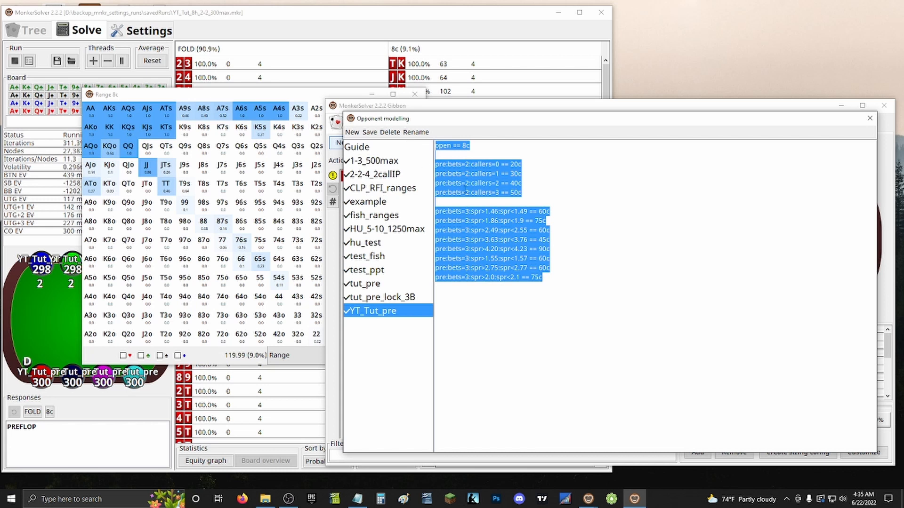
Create an opponent model named YT_Tut_pre_lock_3b, paste the copied rules into it, and close the opponent modelling editor.
click(353, 133)
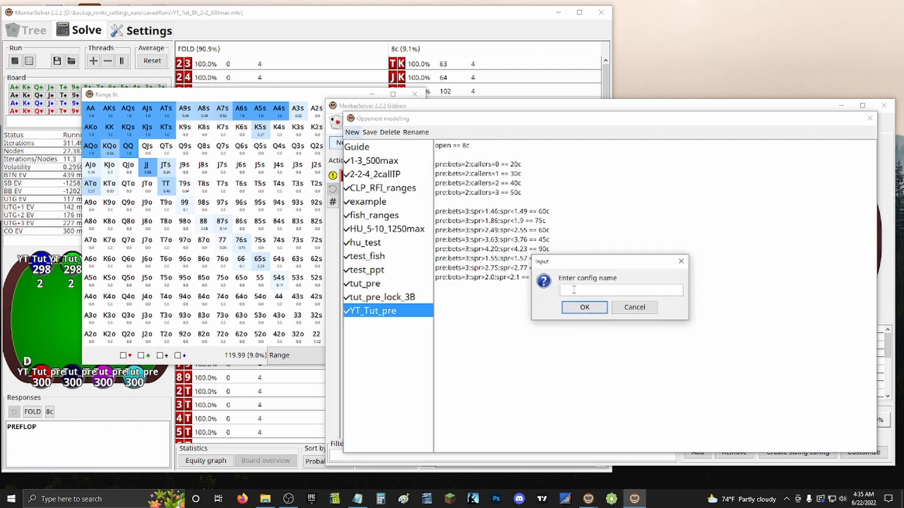
text(YT_Tut_pre_lock_3b)
key(Return)
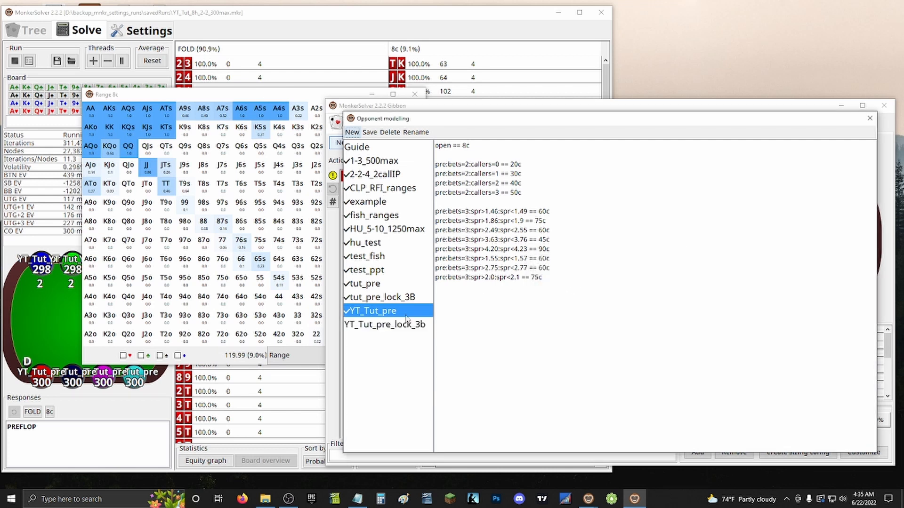
click(486, 176)
key(ctrl+v)
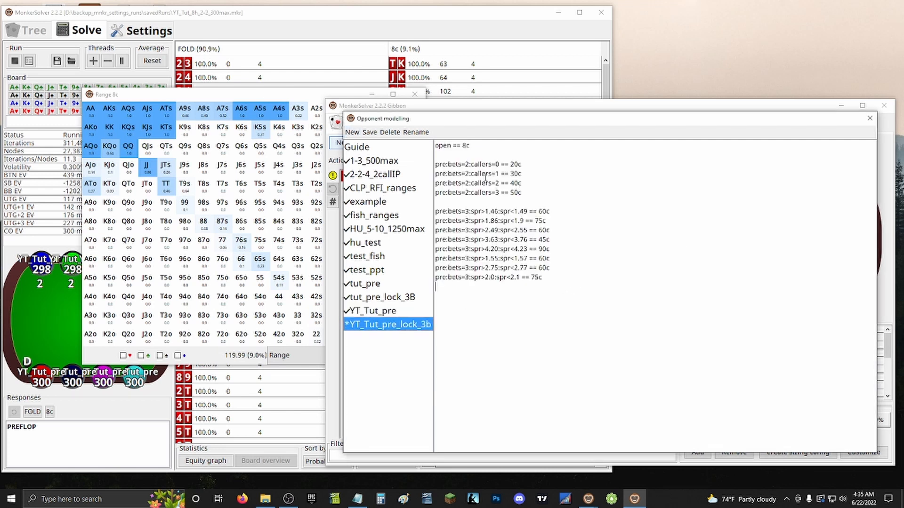
click(867, 120)
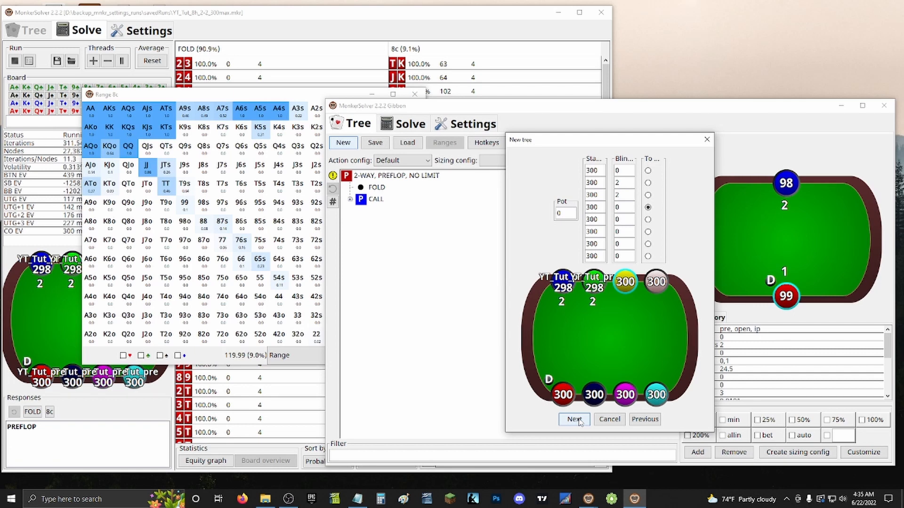
Cancel the current tree setup and begin a fresh 8-player Hold'em no-limit preflop tree.
click(609, 420)
click(343, 143)
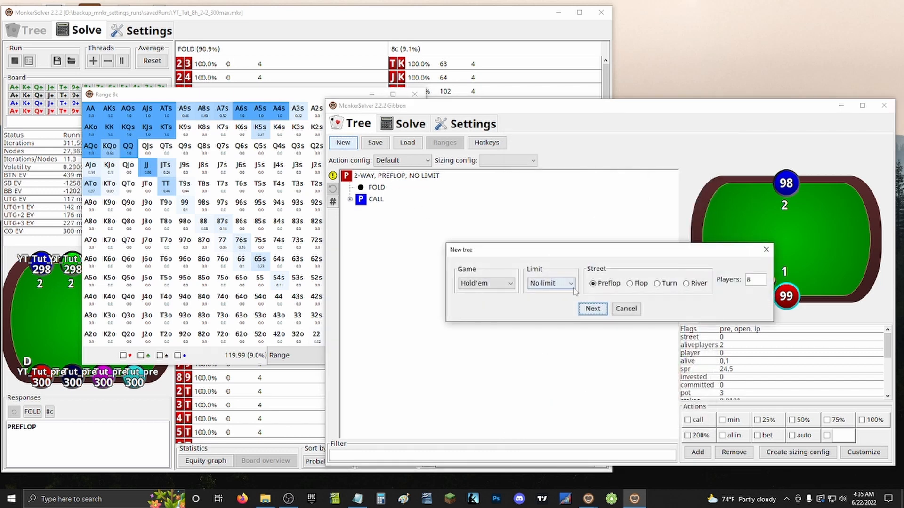
click(592, 309)
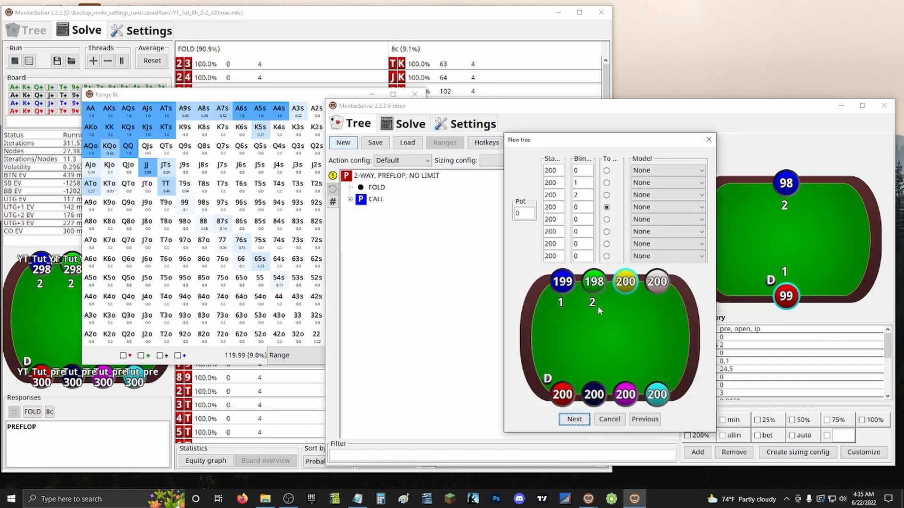
Set all eight players' stacks to 300 and raise the small blind to 2.
click(552, 171)
text(= 75c)
key(ctrl+a)
key(BackSpace)
text(300)
key(ctrl+a)
click(558, 184)
key(ctrl+a)
text(300)
key(ctrl+a)
text(300)
click(559, 208)
key(ctrl+a)
text(300)
click(558, 220)
key(ctrl+a)
text(300)
click(559, 234)
key(ctrl+a)
text(300)
click(560, 245)
key(ctrl+a)
text(300)
click(563, 257)
key(ctrl+a)
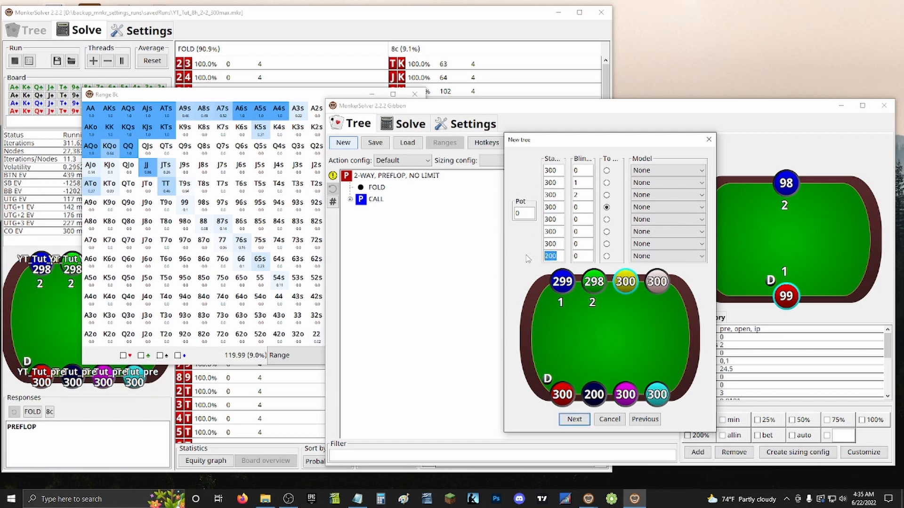
text(300)
click(580, 182)
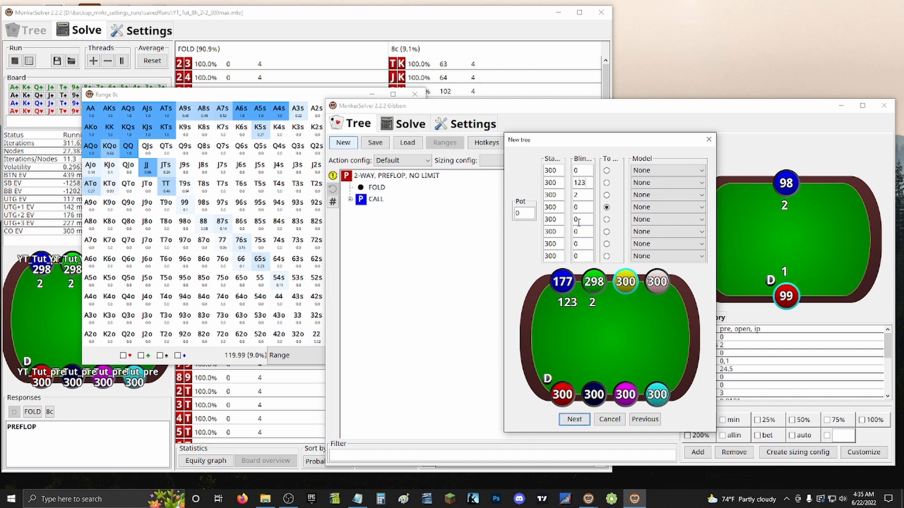
key(BackSpace)
text(2)
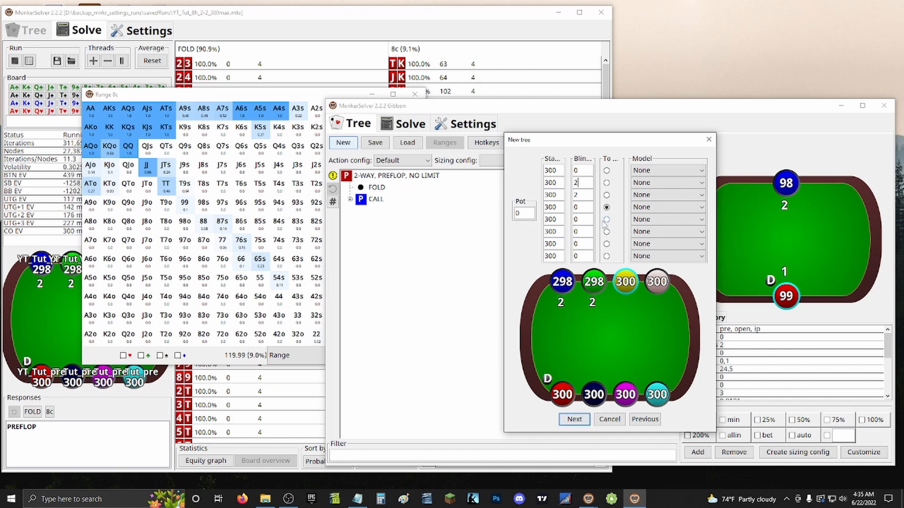
Assign the YT_Tut_pre_lock_3b opponent model to the first seven players of the new tree.
click(671, 170)
scroll(679, 215, down, 3)
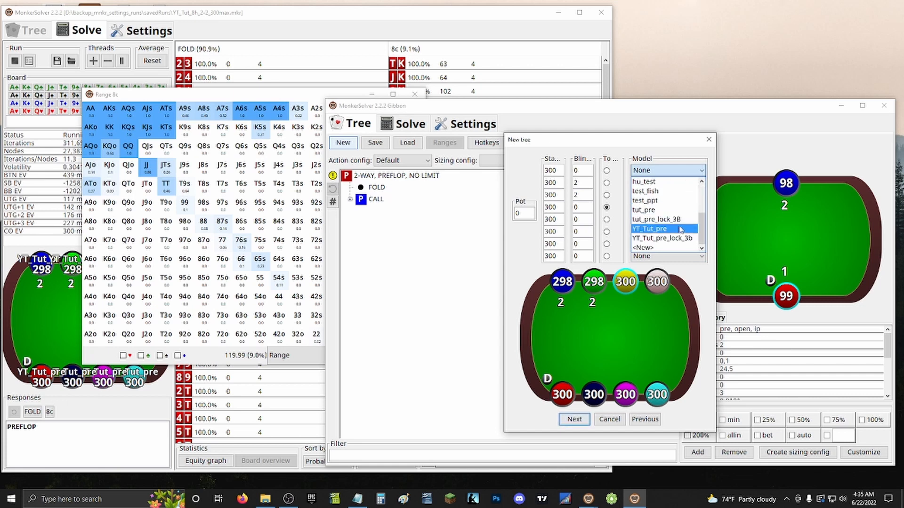
click(679, 238)
click(676, 184)
scroll(675, 223, down, 1)
scroll(671, 254, down, 2)
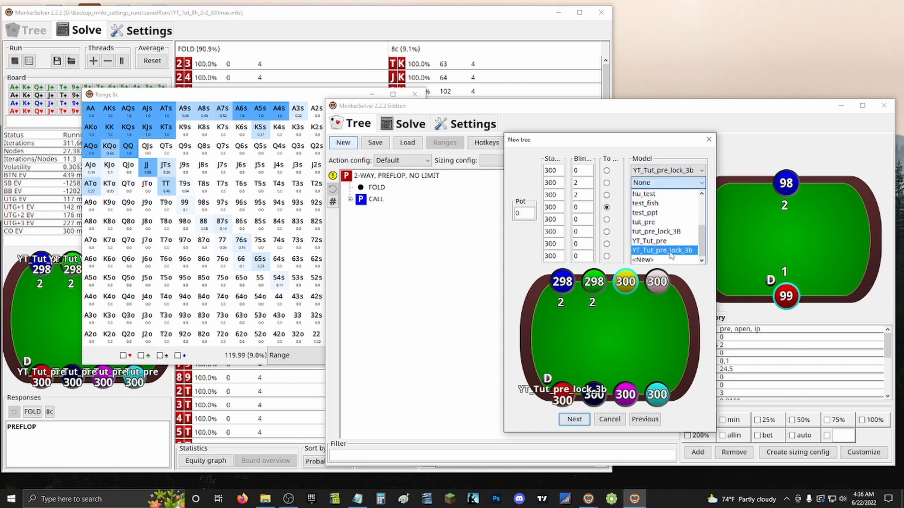
click(672, 250)
click(668, 195)
scroll(674, 241, down, 2)
click(676, 262)
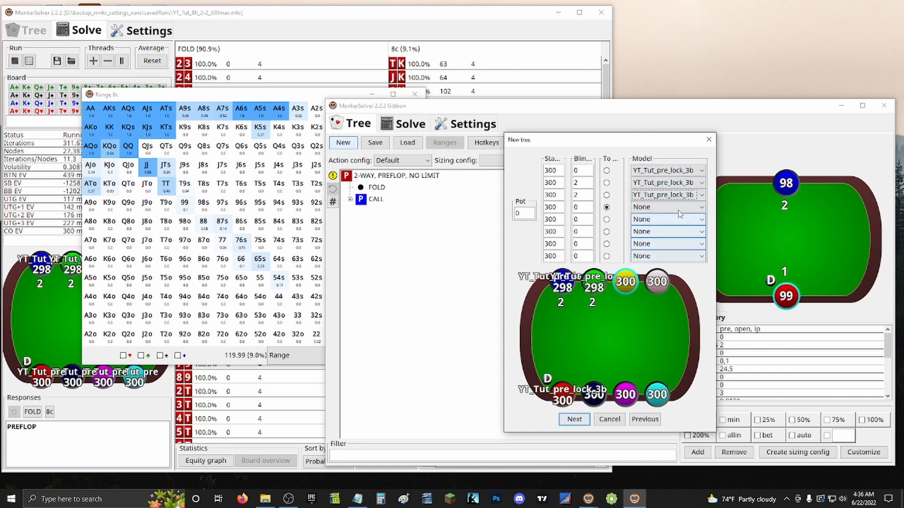
click(669, 207)
scroll(674, 245, down, 2)
click(676, 274)
click(676, 219)
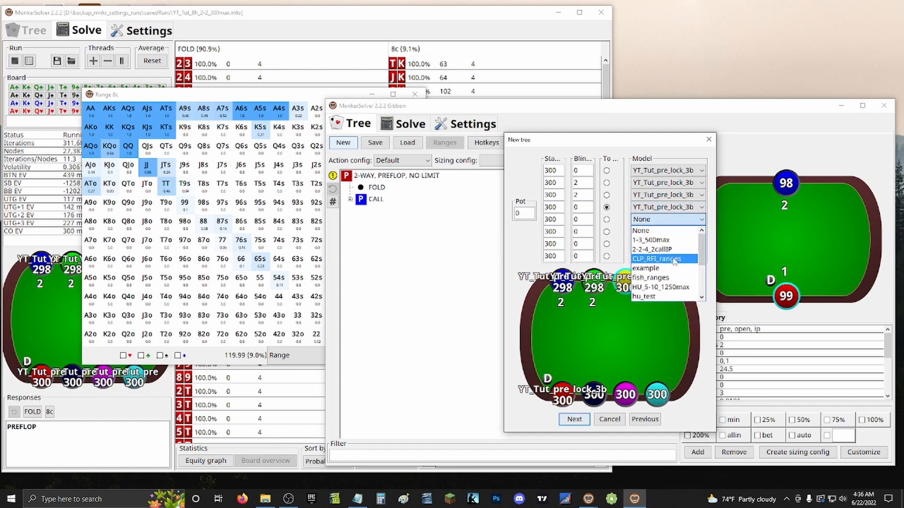
scroll(676, 254, down, 2)
click(677, 273)
click(671, 231)
scroll(677, 260, down, 2)
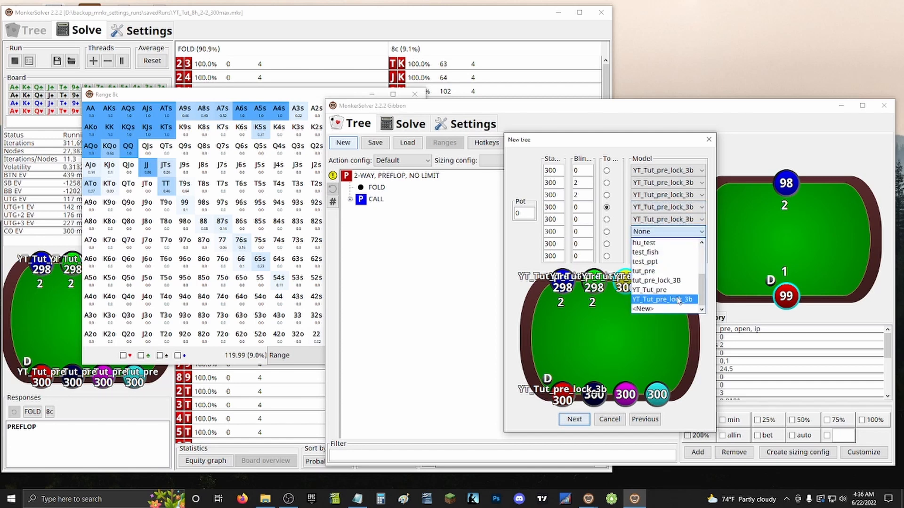
click(677, 300)
click(669, 243)
scroll(676, 287, down, 2)
click(676, 314)
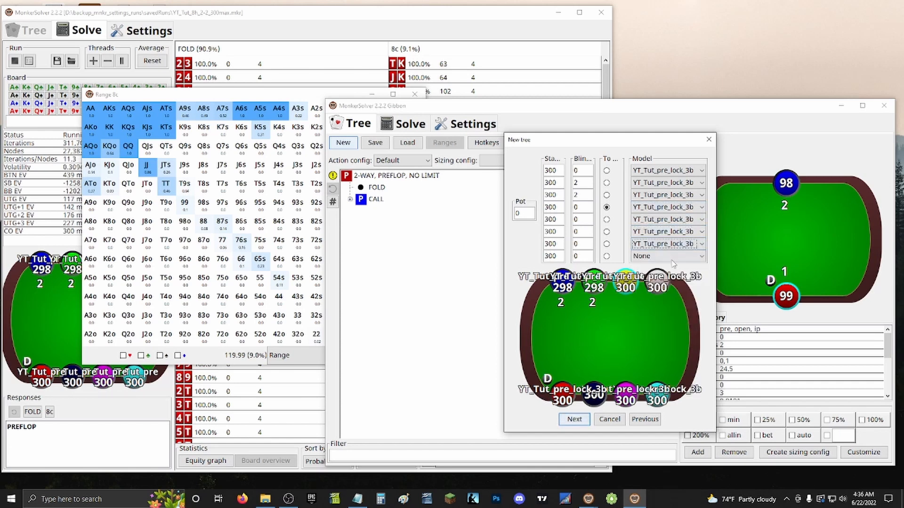
Open YT_Tut_pre_lock_3b for editing and append the range [JJ-AA,AxQy,AxKy,AxJx,AxQx,AxKx] to the 20c 3-bet rule for zero callers.
click(670, 257)
scroll(672, 306, down, 2)
click(670, 332)
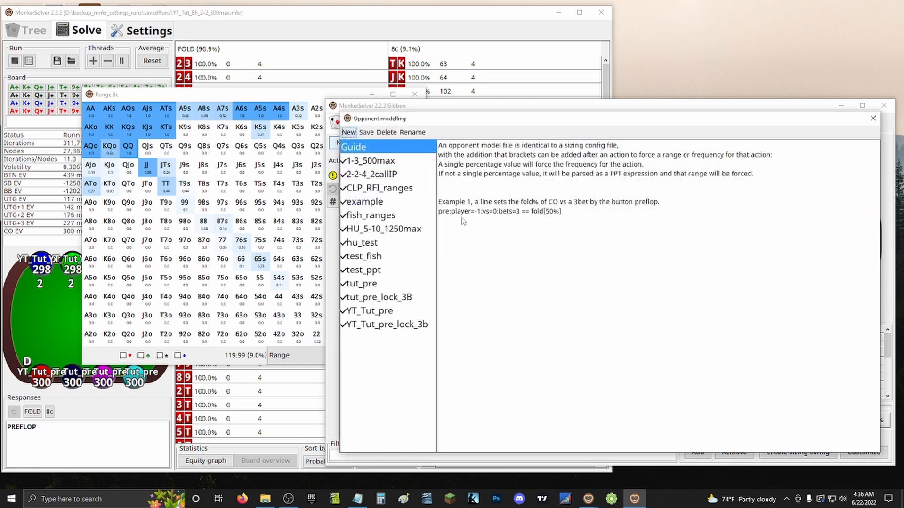
click(411, 325)
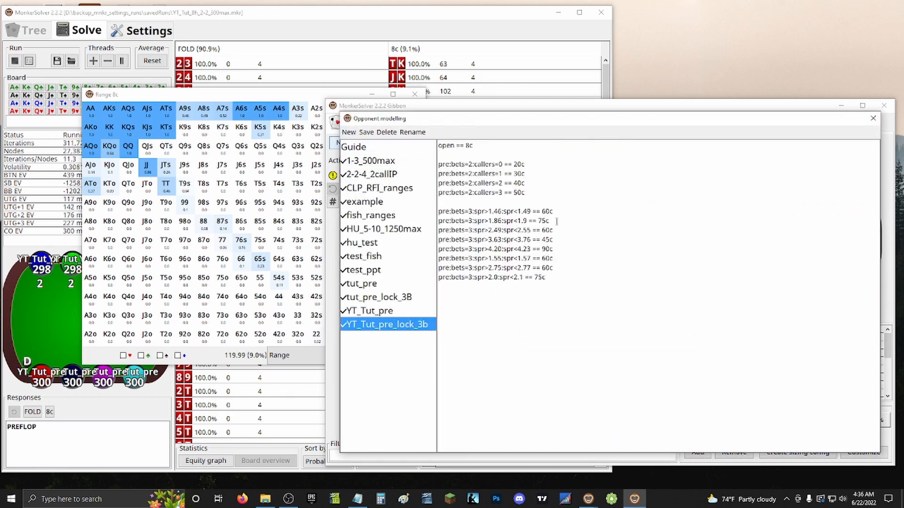
click(525, 163)
text([)
text(JJ-AA,AxQy,AxKy,AxJx)
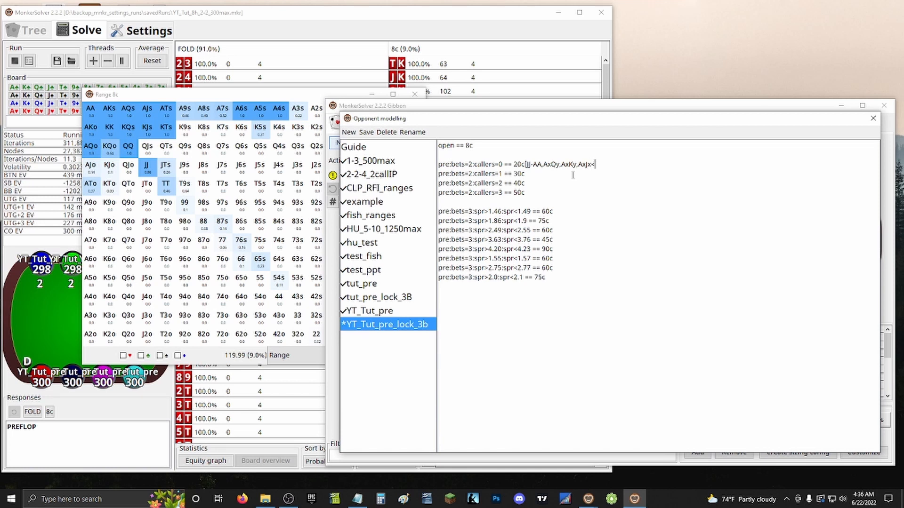
text(,AxQx,AxKx)
Copy the bracketed range onto the 3-bet rules for one, two and three callers, and save the model.
drag(635, 163, 525, 165)
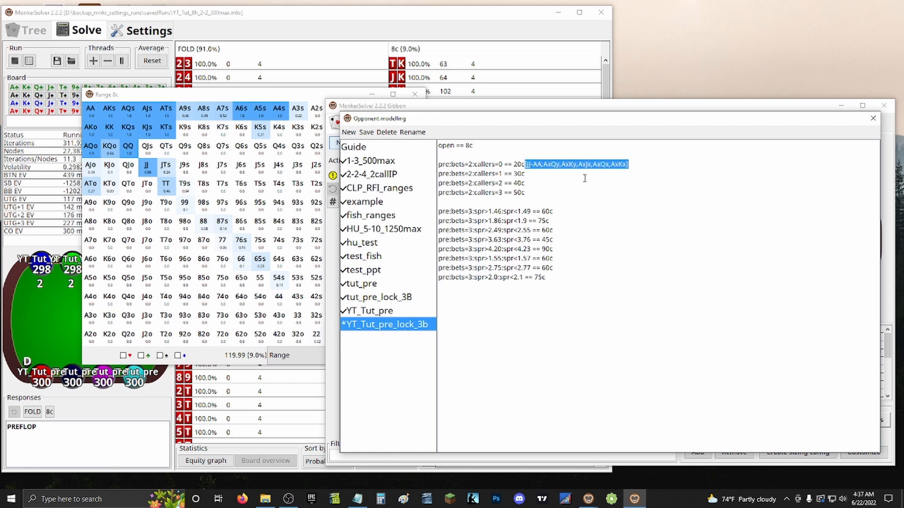
key(ctrl+c)
click(550, 174)
key(ctrl+v)
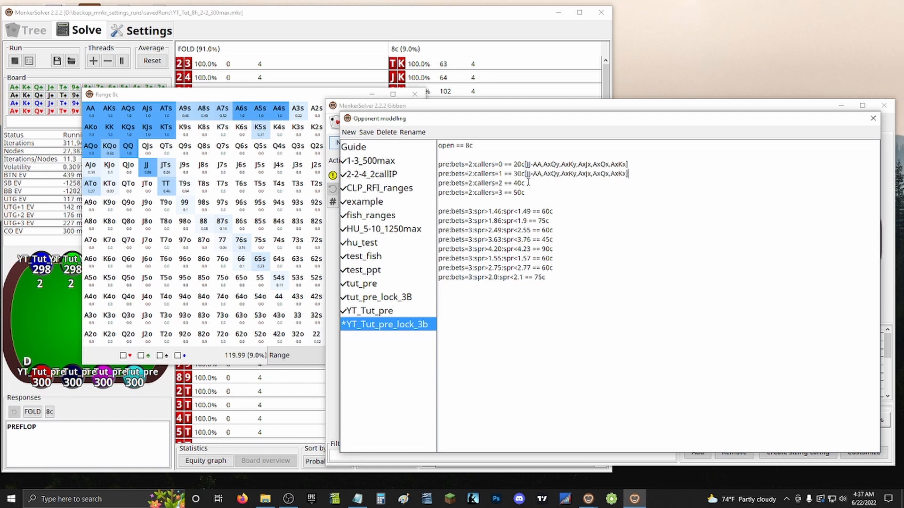
key(ctrl+v)
click(565, 193)
key(ctrl+v)
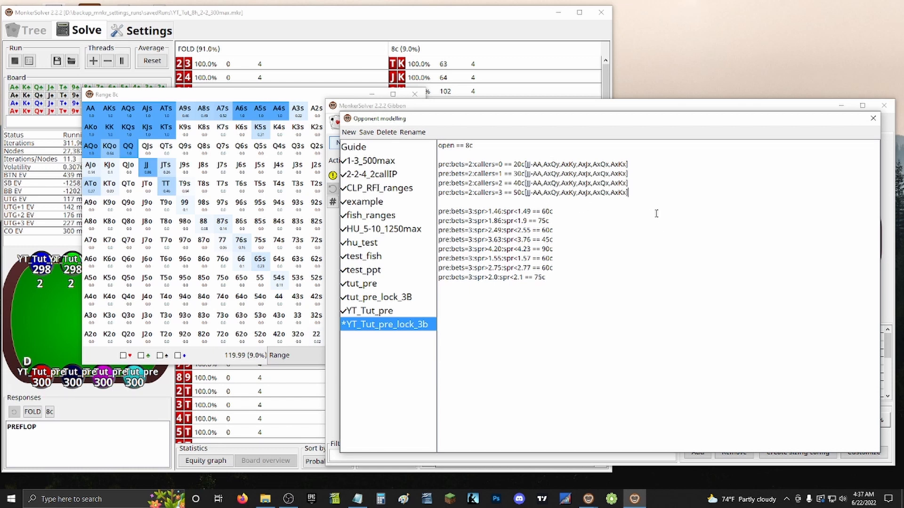
key(ctrl+s)
drag(638, 192, 543, 184)
click(684, 195)
drag(659, 193, 588, 183)
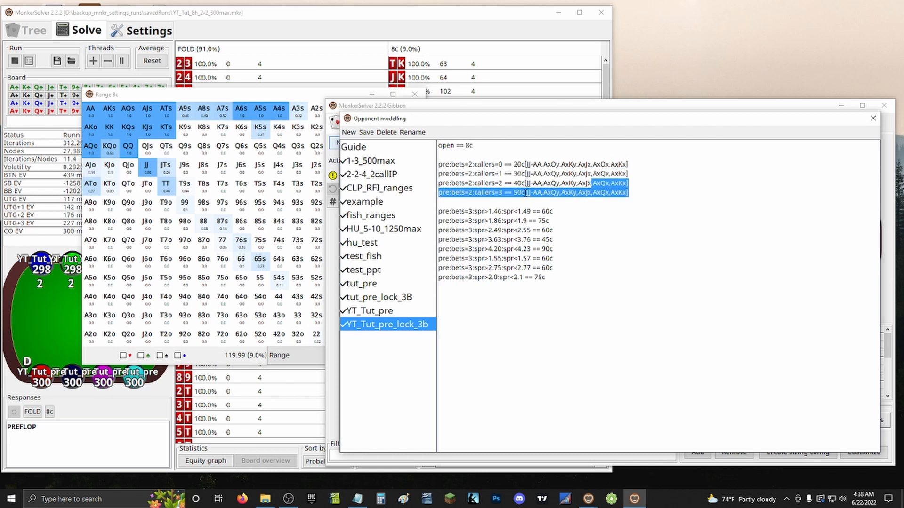
drag(526, 193, 628, 198)
click(705, 209)
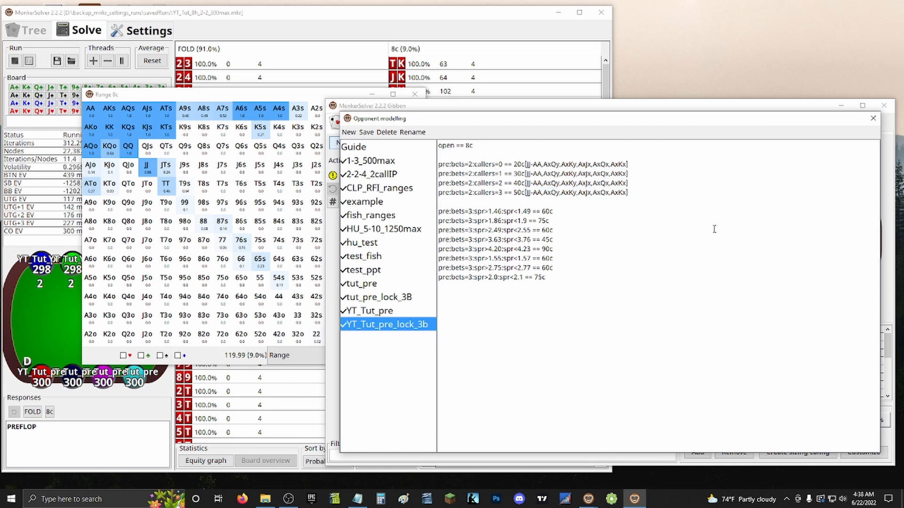
Save and close the opponent model, and assign YT_Tut_pre_lock_3b to the eighth player of the new tree.
click(366, 132)
click(873, 118)
click(694, 256)
scroll(680, 300, down, 3)
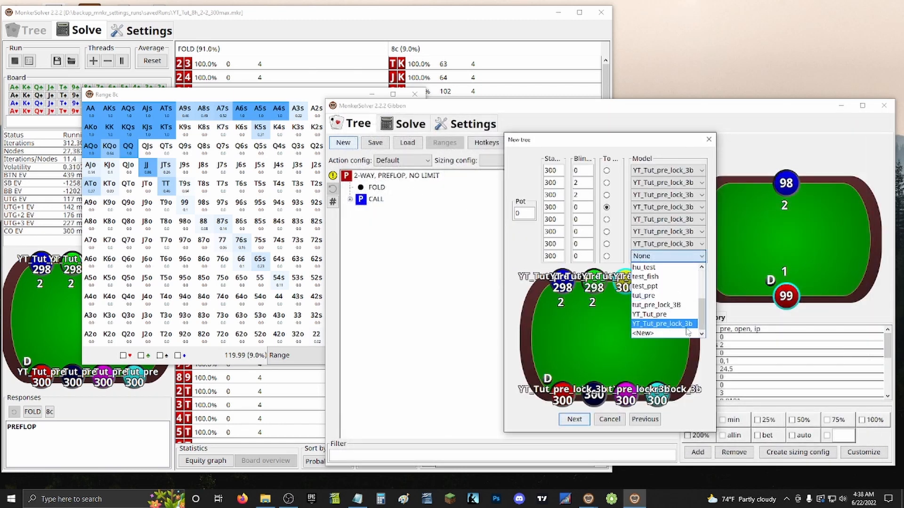
click(685, 325)
Finish creating the 8-player tree with the YT_Tut action config.
click(574, 419)
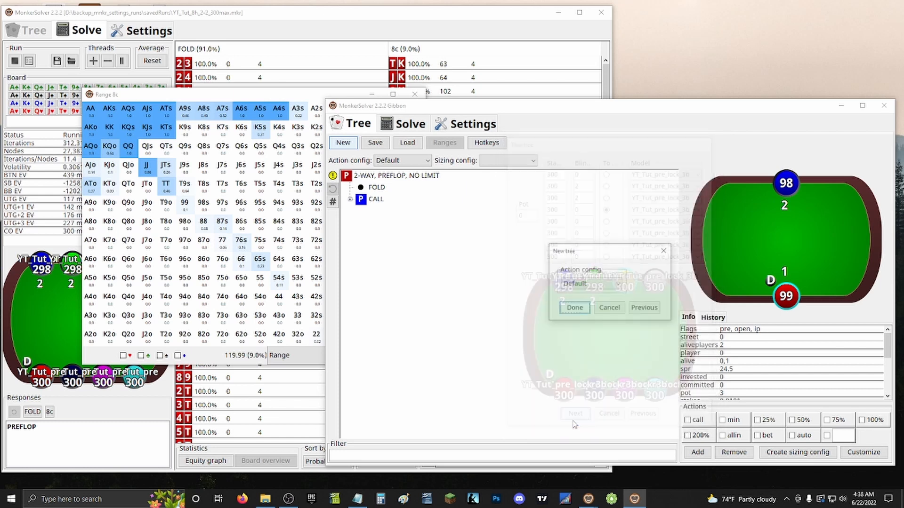
click(602, 283)
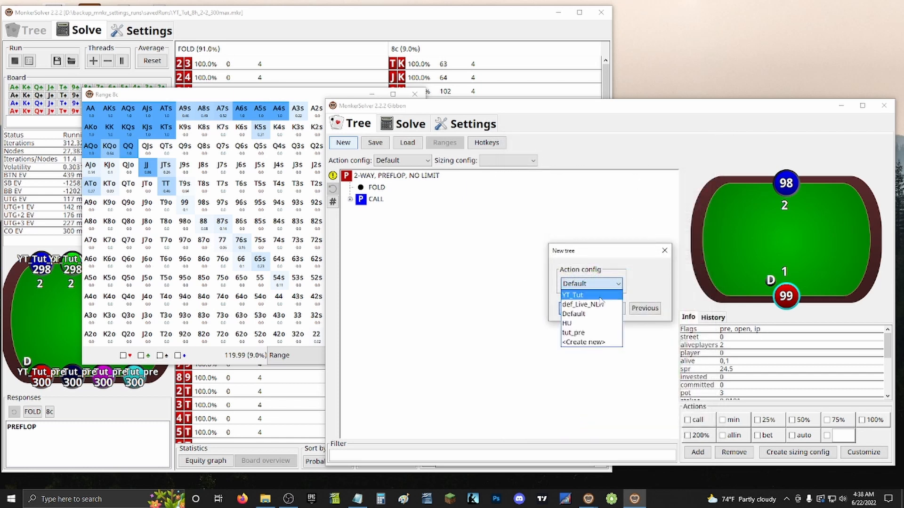
click(600, 296)
click(574, 308)
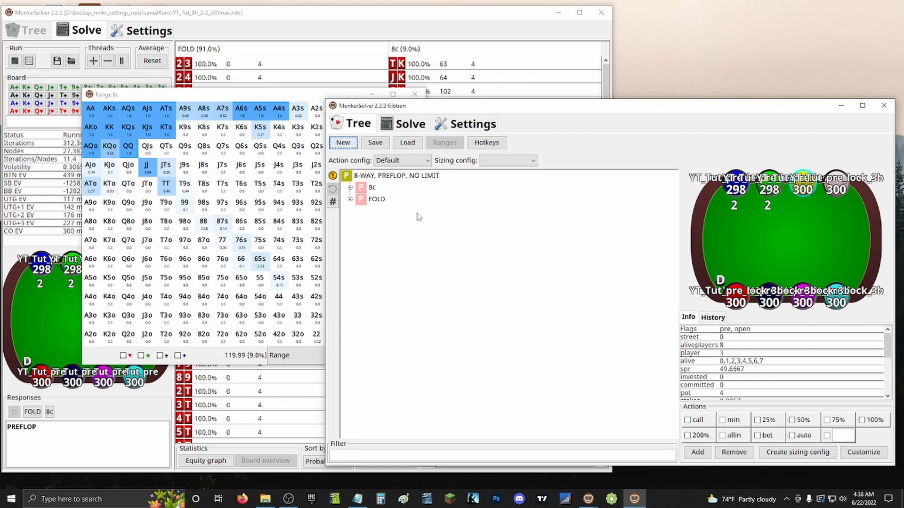
Set the action config above the finished tree to YT_Tut.
right_click(414, 175)
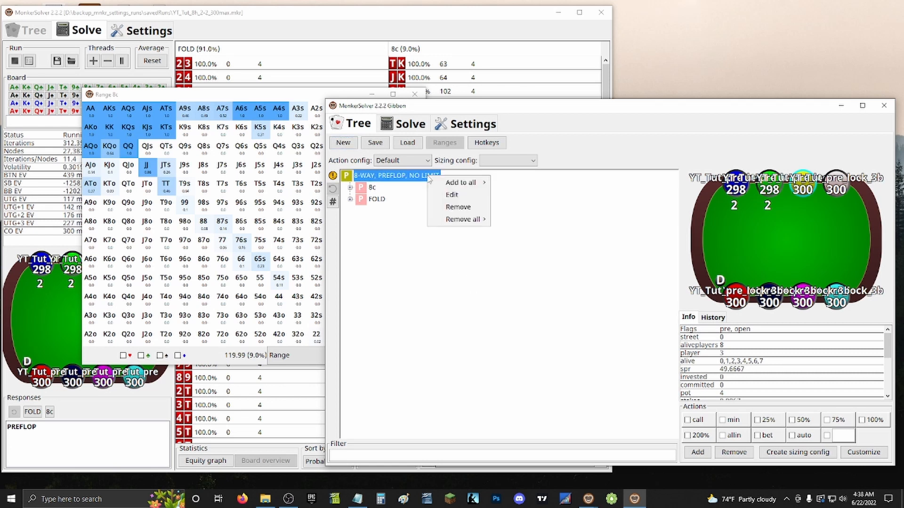
click(422, 161)
click(505, 161)
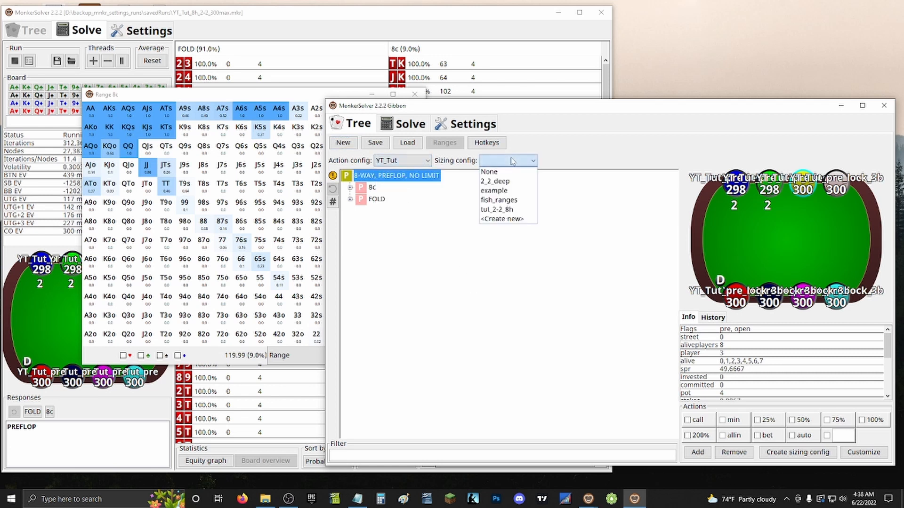
click(465, 196)
Open a custom filter for adding actions to the whole tree, with actions 66%;100% and the filter street=flop:!donk.
right_click(433, 178)
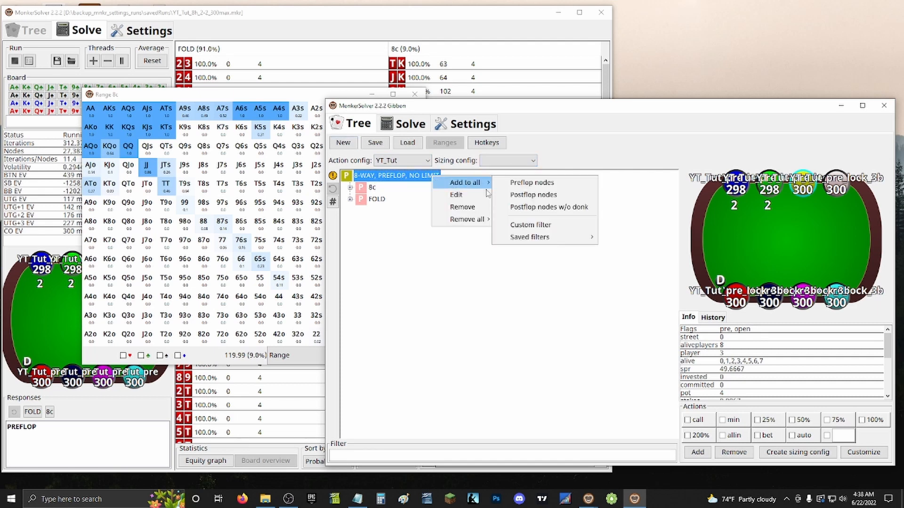
mouse_move(487, 185)
click(540, 225)
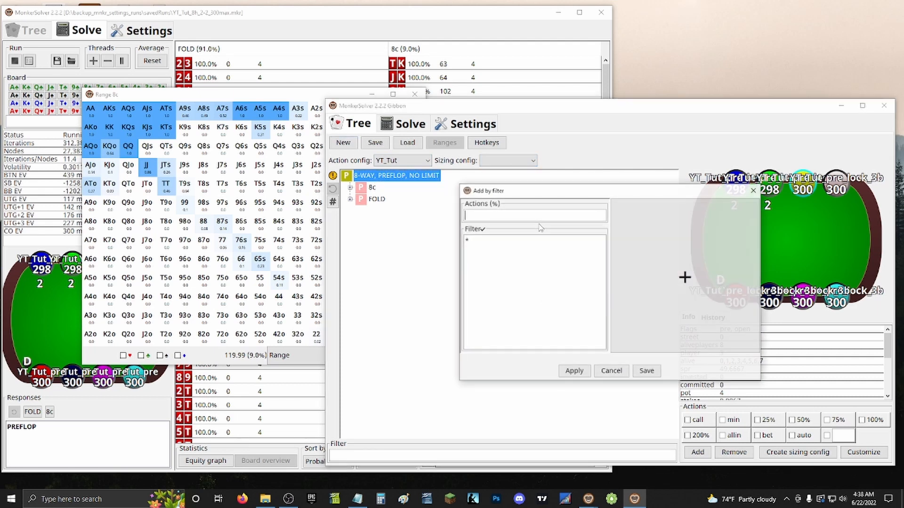
drag(589, 191, 462, 175)
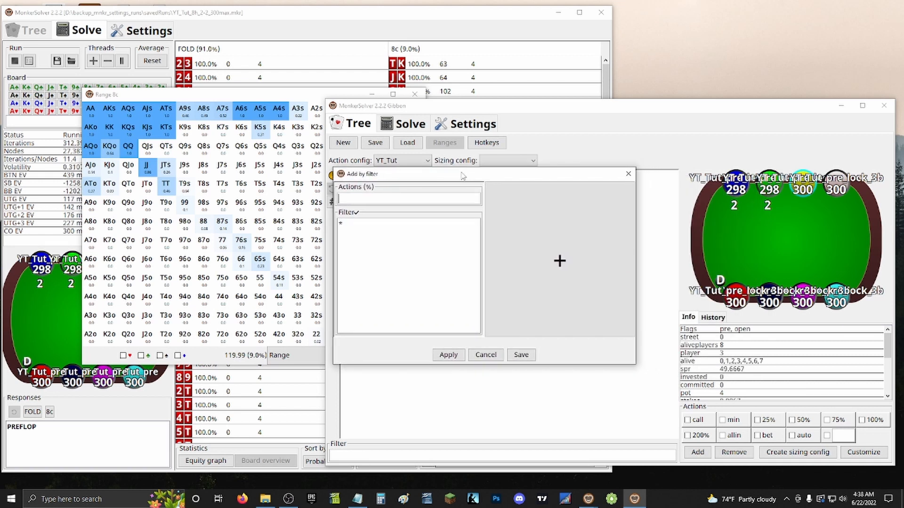
text(66%;100%)
double_click(340, 224)
text(street=flop:!)
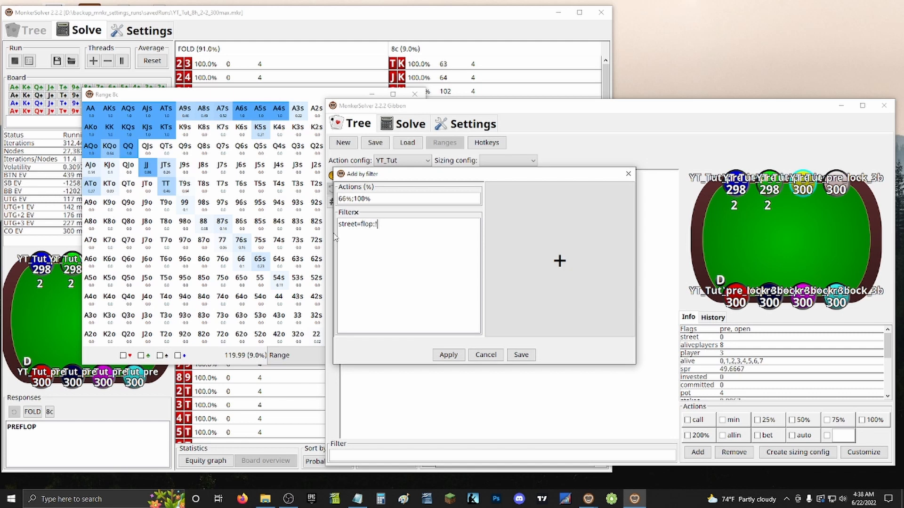
text(donk)
Add two more filter blocks and copy the actions 66%;100% into both.
click(560, 261)
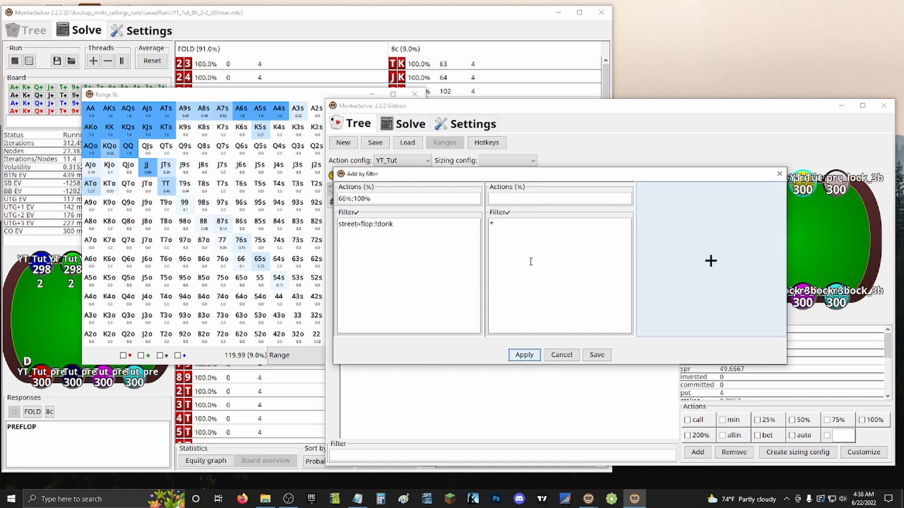
click(655, 247)
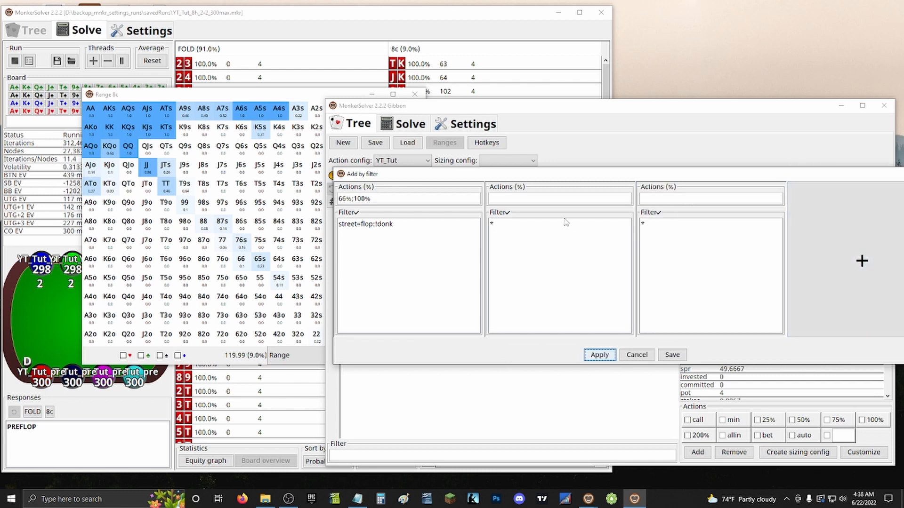
drag(393, 202, 323, 202)
key(ctrl+c)
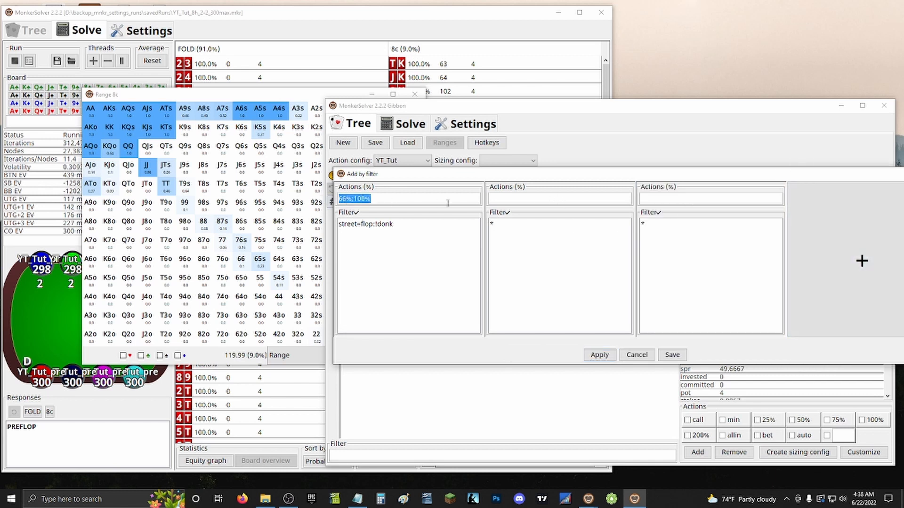
click(497, 199)
key(ctrl+v)
click(654, 199)
key(ctrl+v)
Replace the default * in the second and third filter blocks with a copy of street=flop:!donk.
drag(502, 224, 490, 224)
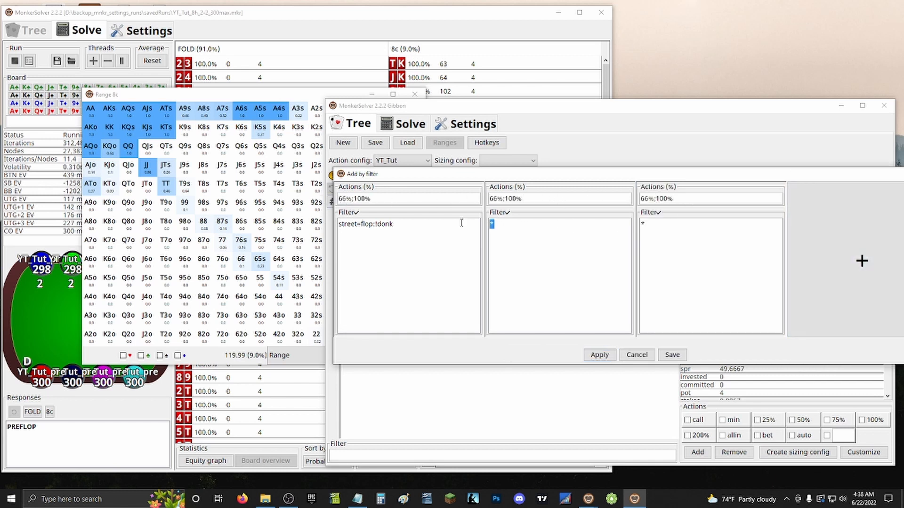
drag(399, 224, 307, 230)
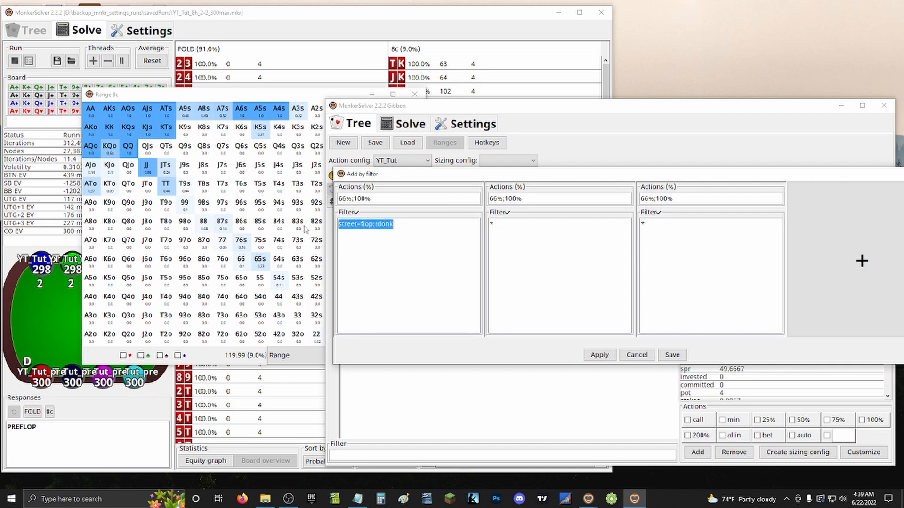
key(ctrl+c)
drag(501, 225, 468, 227)
key(ctrl+v)
drag(657, 225, 640, 224)
key(ctrl+v)
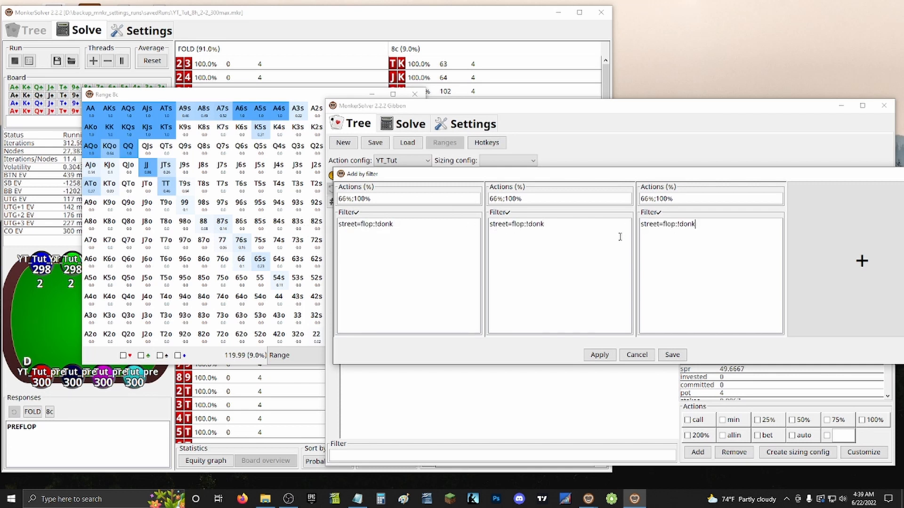
Change the second block's filter to street=turn:!donk:flopbets>0.
click(513, 225)
key(Delete)
key(Delete)
key(Delete)
key(Delete)
text(turn)
click(547, 229)
text(:flopbets>0)
Change the third block's filter to street=river:!donk:flopbets>0:turnbets>0.
click(700, 225)
text(:flopbets>0)
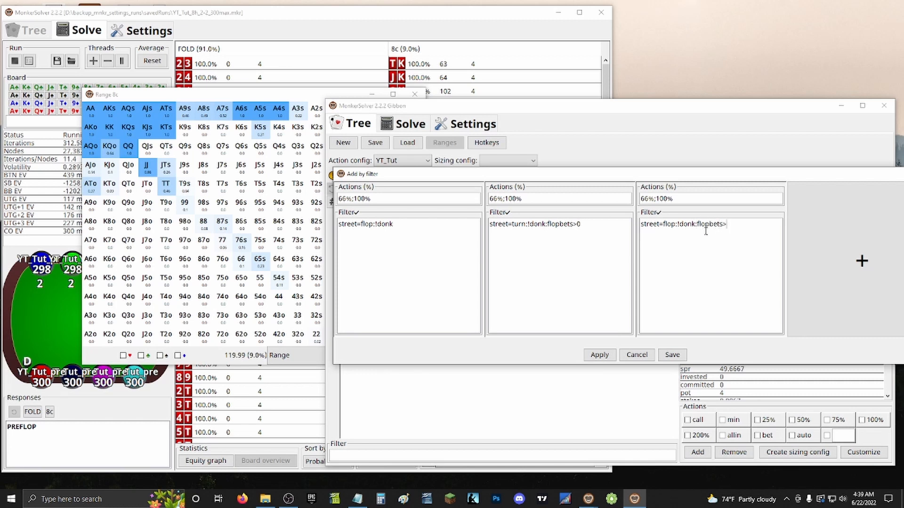
text(:turnbets)
key(BackSpace)
text(>0)
key(Delete)
key(Delete)
key(Delete)
key(Delete)
text(river)
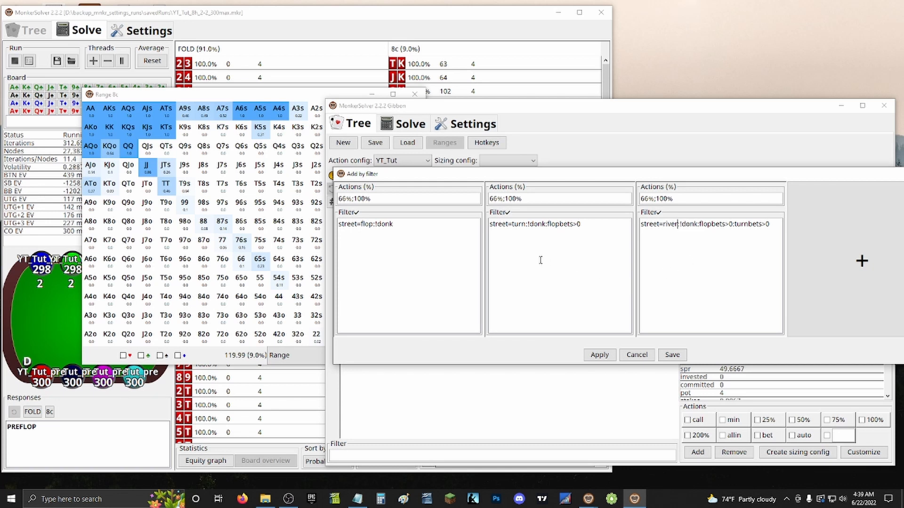
Save the filter set as YT_triple_barrel and apply it to the tree.
click(672, 356)
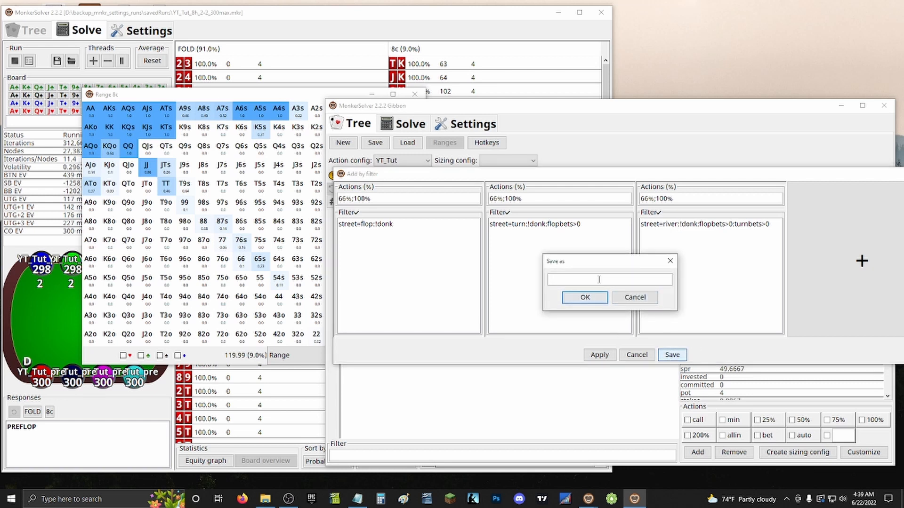
text(triple_barrel)
key(BackSpace)
key(BackSpace)
key(BackSpace)
key(BackSpace)
key(BackSpace)
key(BackSpace)
key(BackSpace)
key(BackSpace)
key(BackSpace)
key(BackSpace)
key(BackSpace)
key(BackSpace)
key(BackSpace)
text(YT_triple_barrel)
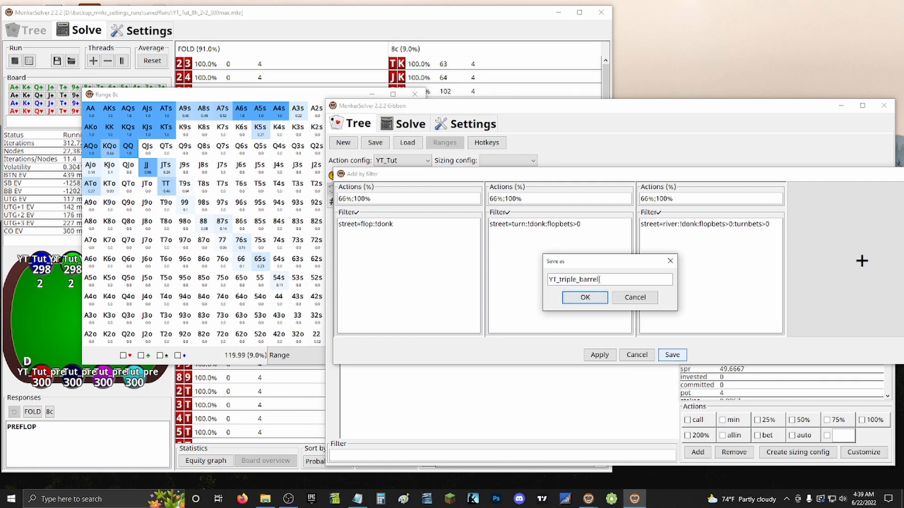
key(Return)
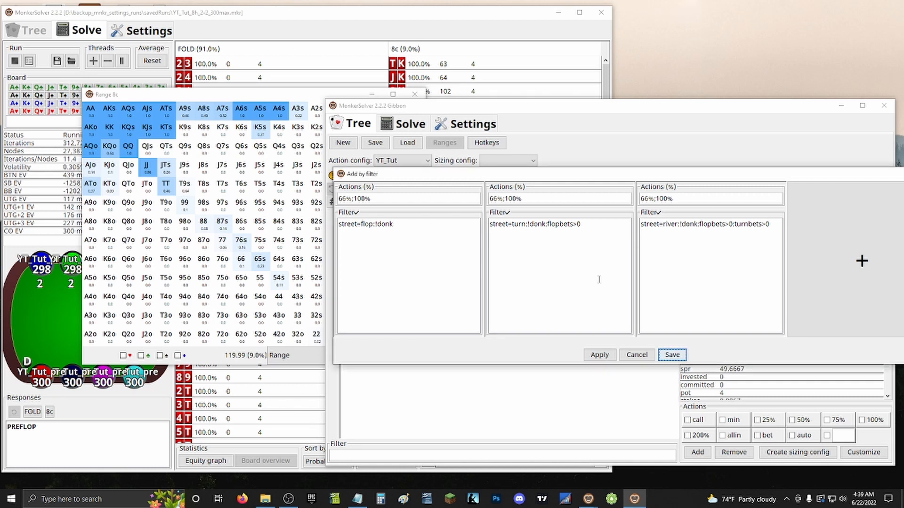
click(598, 357)
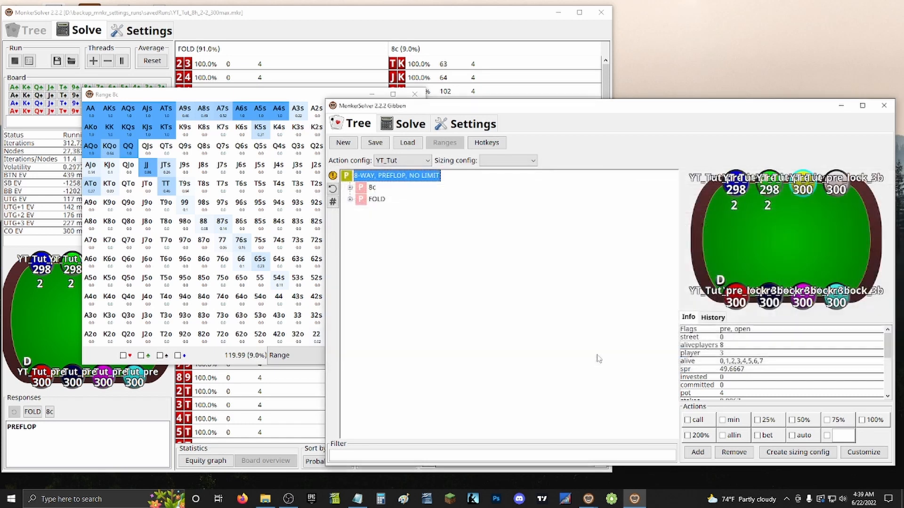
Examine the 3-bet nodes after the first player's 8c open and successive calls, and collapse the branch again.
click(350, 188)
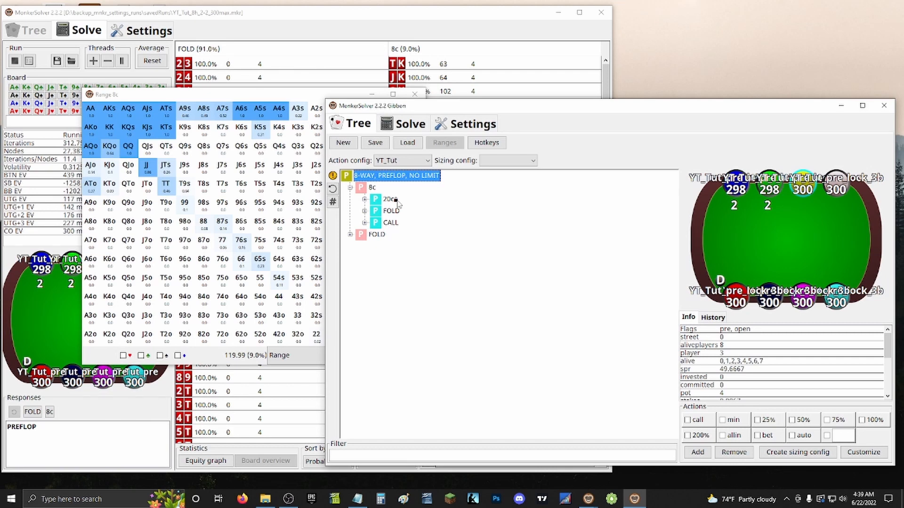
click(365, 223)
click(379, 258)
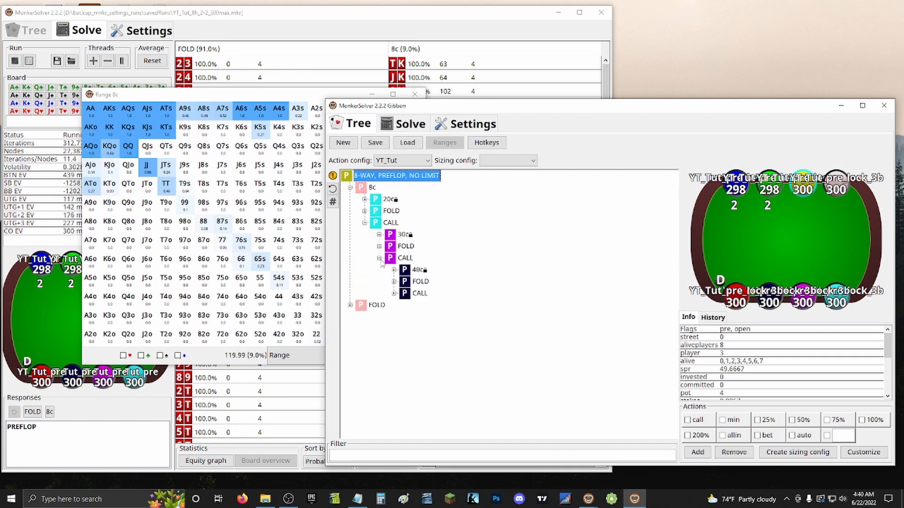
click(379, 259)
click(365, 223)
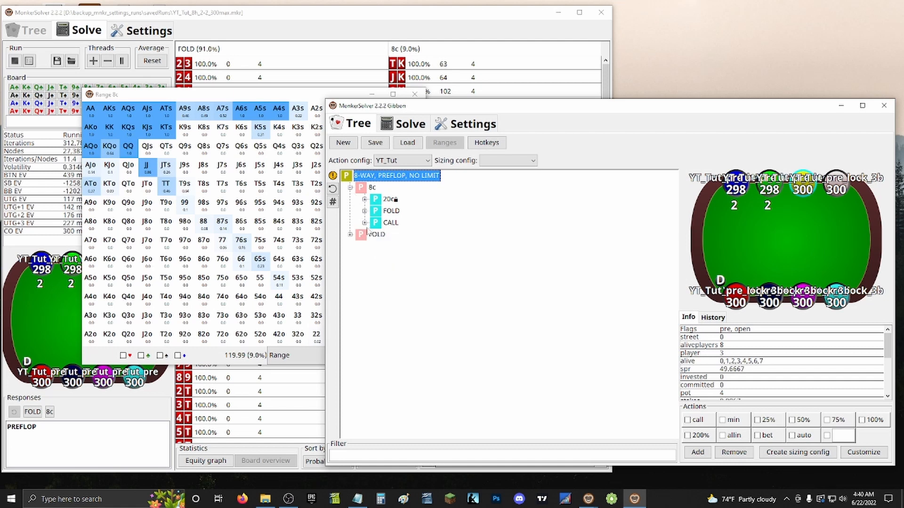
click(350, 188)
Follow the folds to the cutoff's 8c open and the big blind's call, checking the 3-bet locks and flop actions.
click(351, 199)
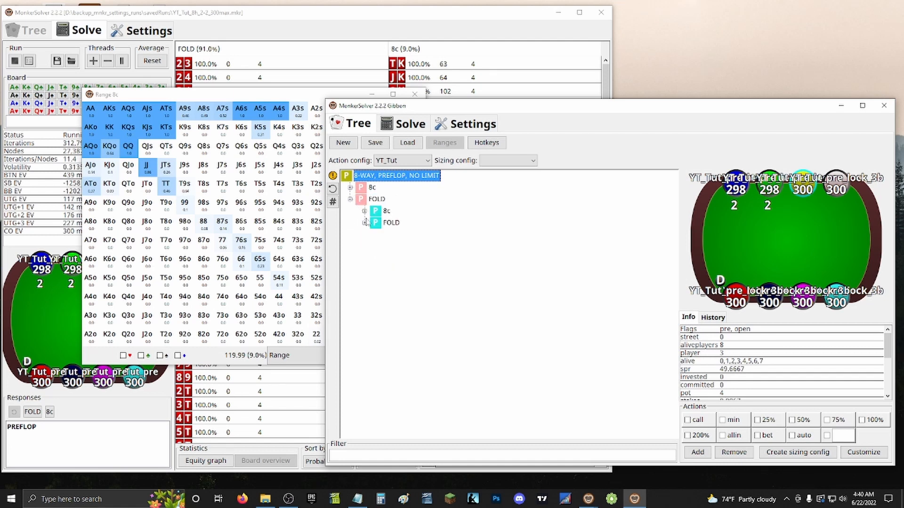
click(364, 223)
click(379, 246)
click(394, 270)
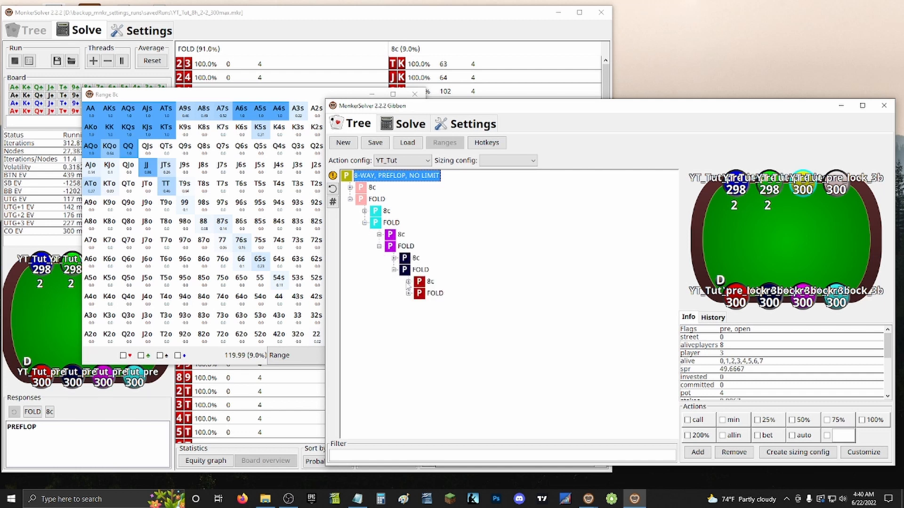
click(408, 282)
click(423, 305)
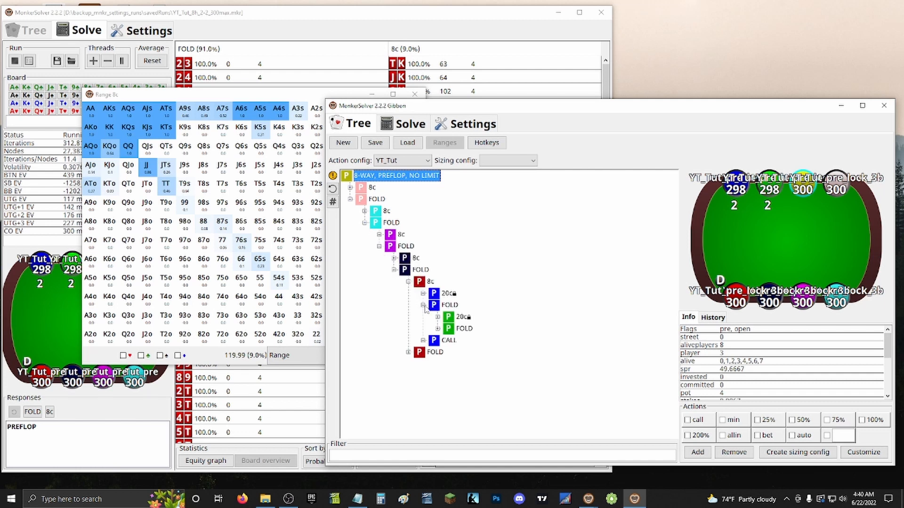
click(438, 329)
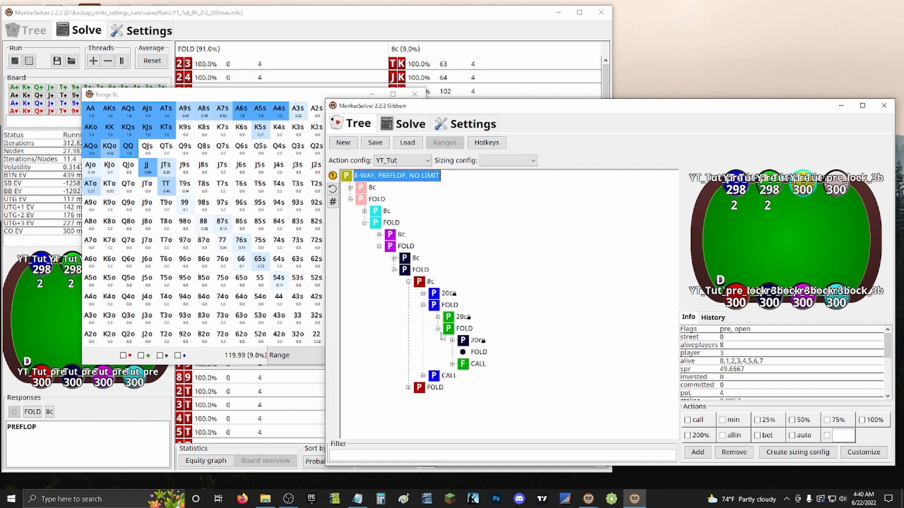
click(464, 366)
click(451, 364)
click(467, 376)
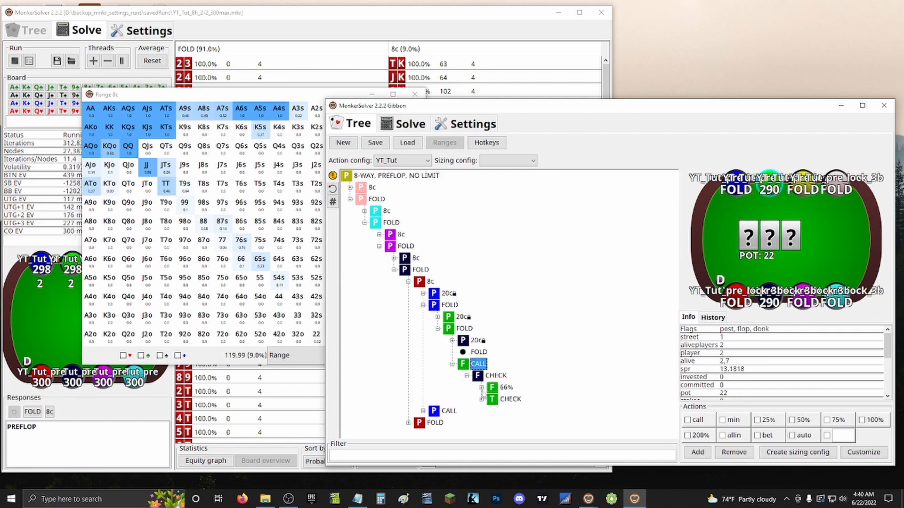
Follow the cutoff's 66% bets and the big blind's calls through flop, turn and river to check the triple-barrel line.
click(496, 377)
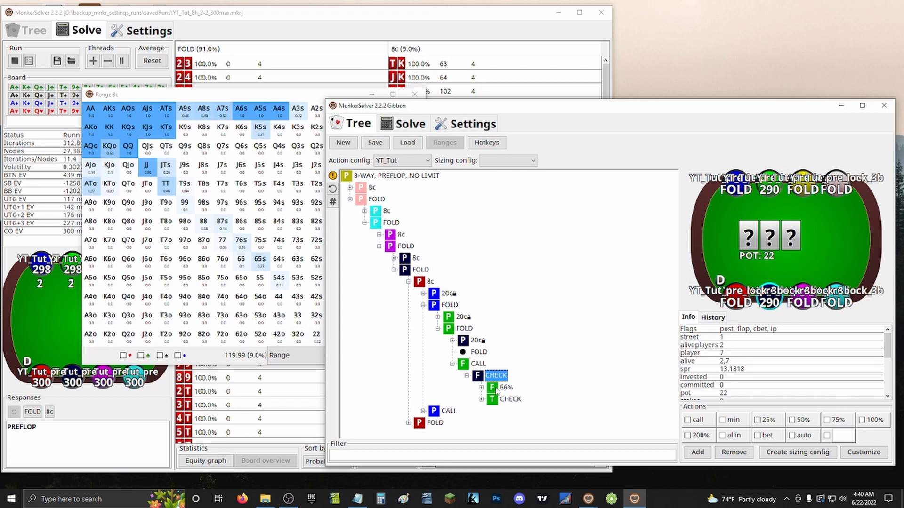
click(498, 390)
click(482, 388)
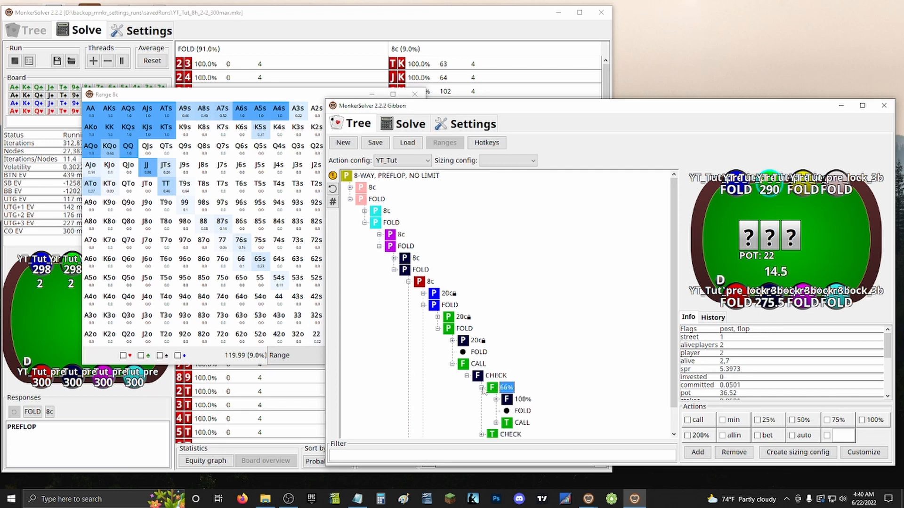
click(496, 422)
scroll(504, 409, down, 1)
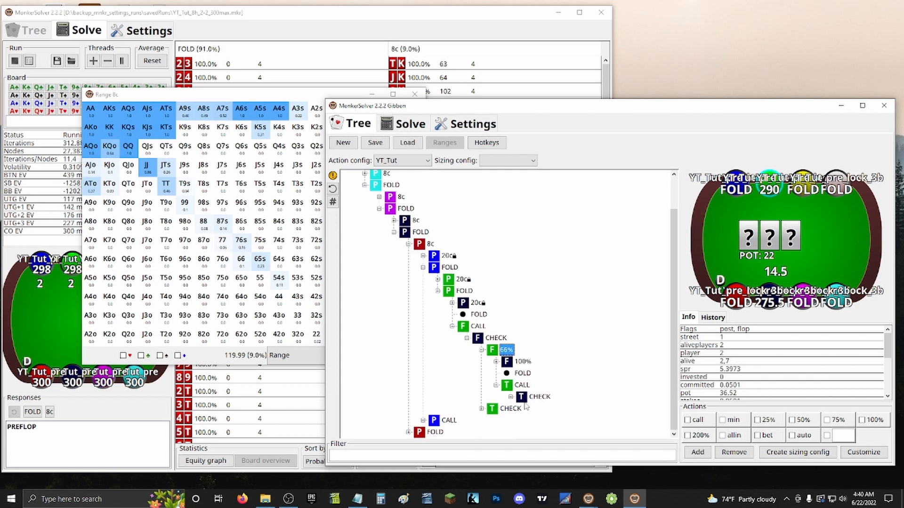
click(511, 397)
click(526, 409)
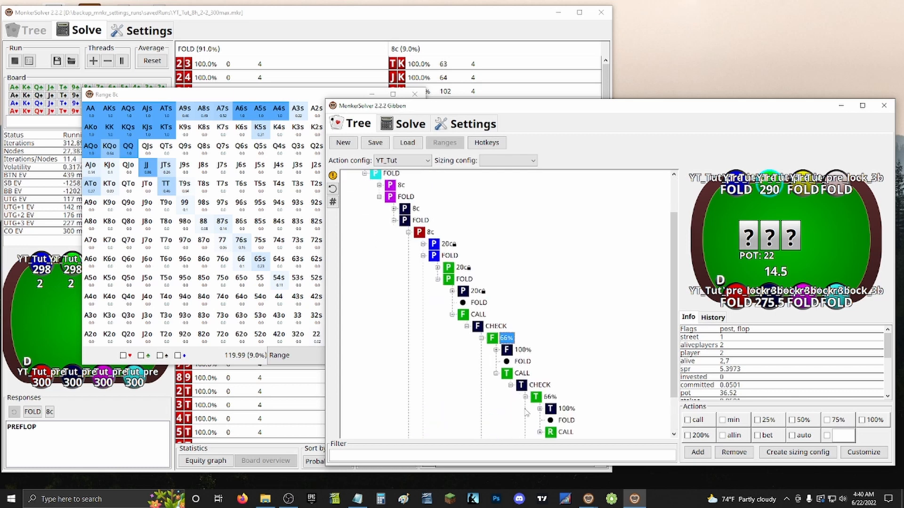
click(540, 432)
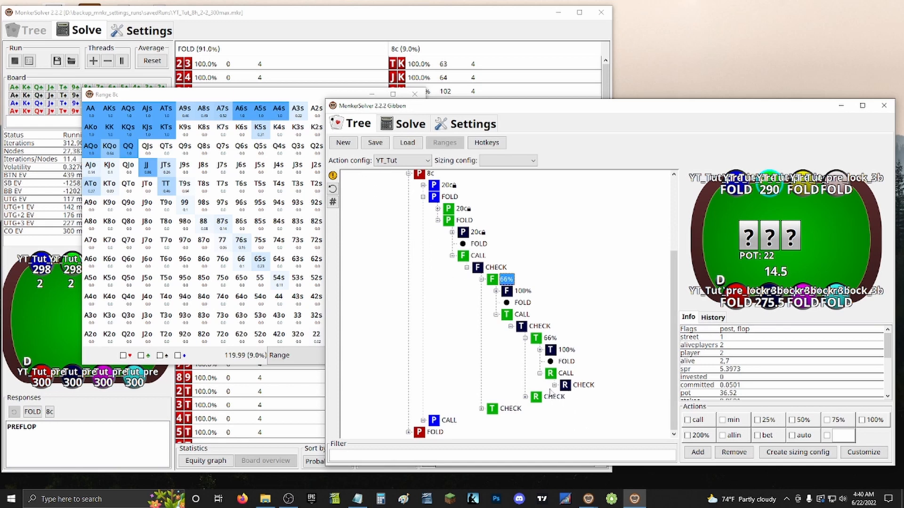
click(555, 385)
click(569, 397)
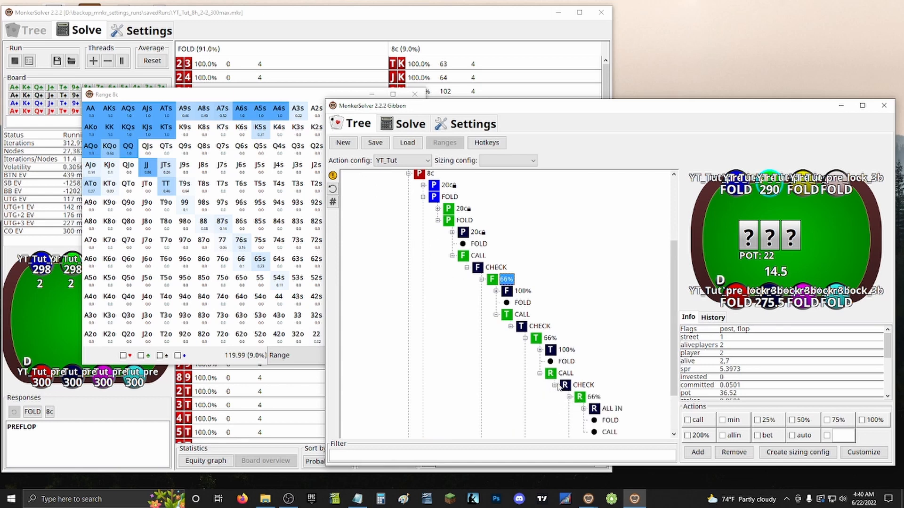
scroll(522, 320, up, 1)
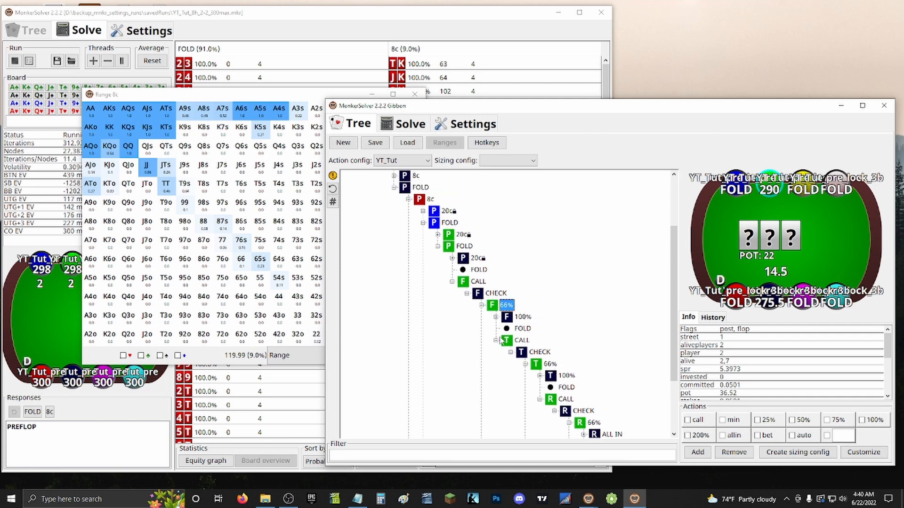
Examine the line where the flop 66% bet is called and the turn checks through, down to the river check actions.
click(495, 341)
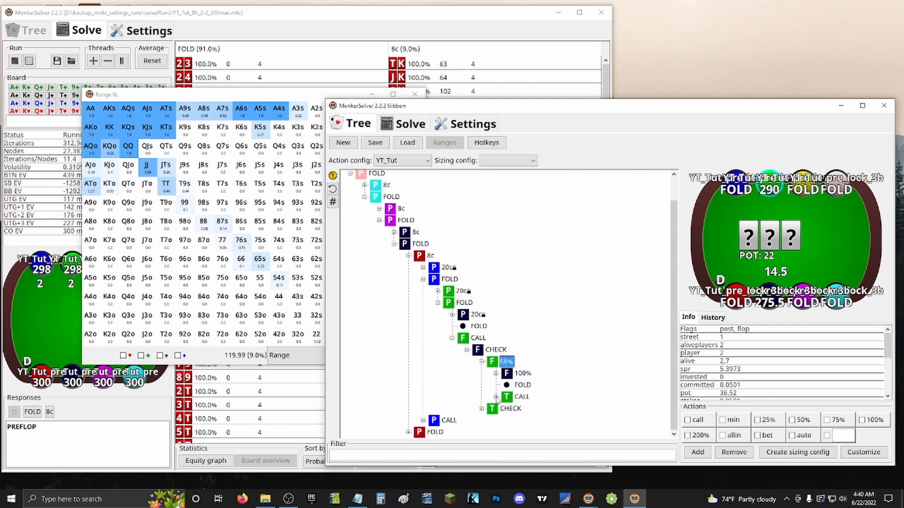
click(492, 349)
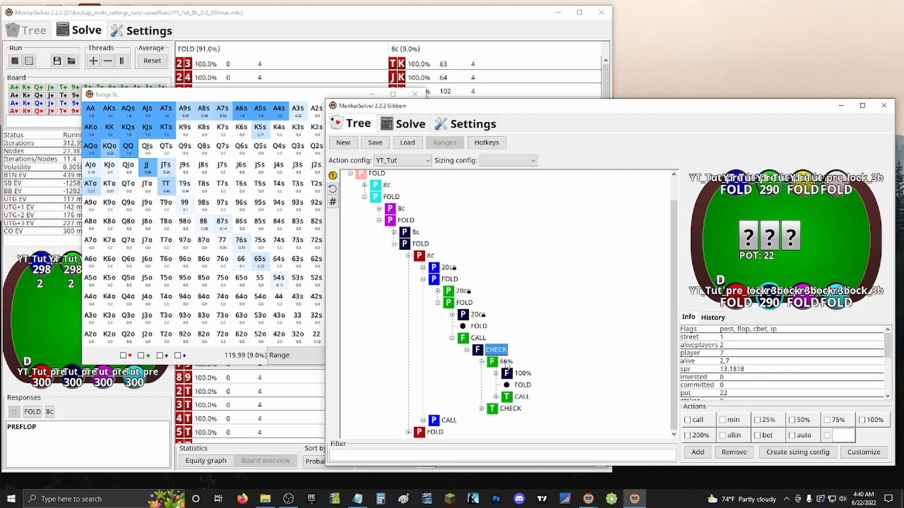
click(506, 361)
click(496, 396)
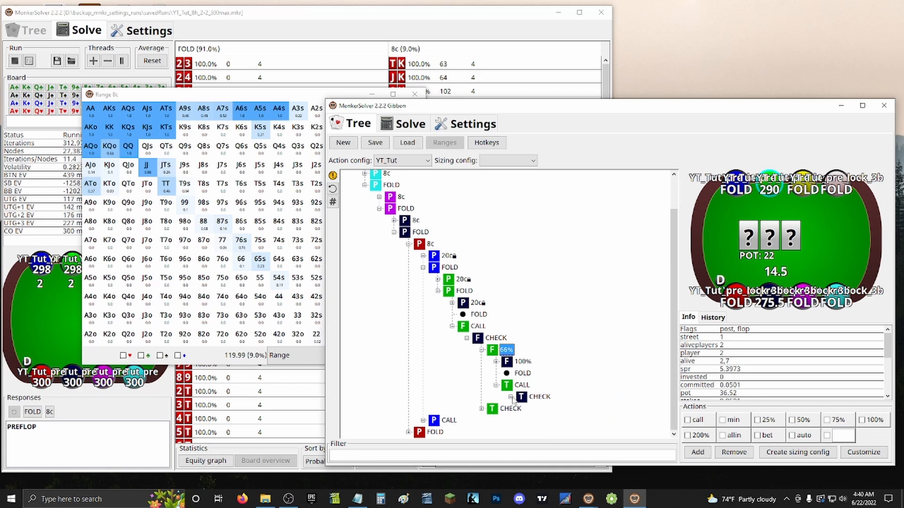
click(525, 315)
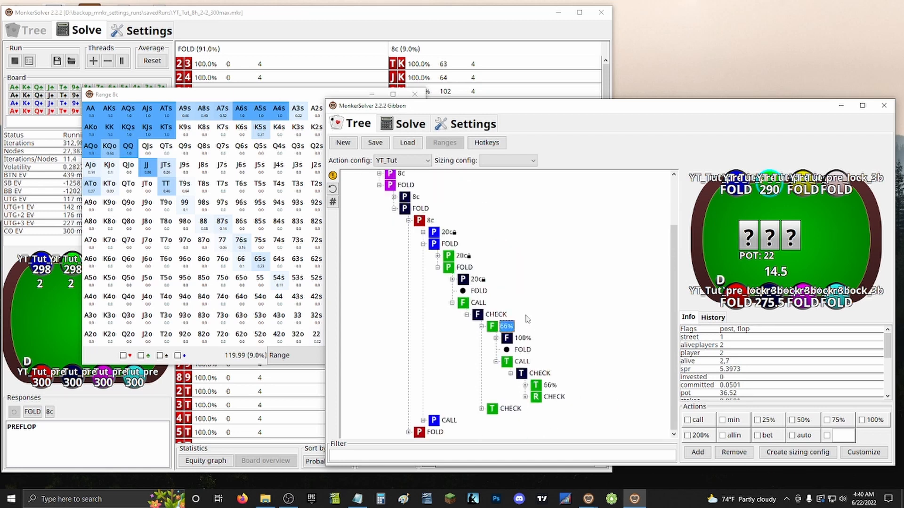
click(526, 397)
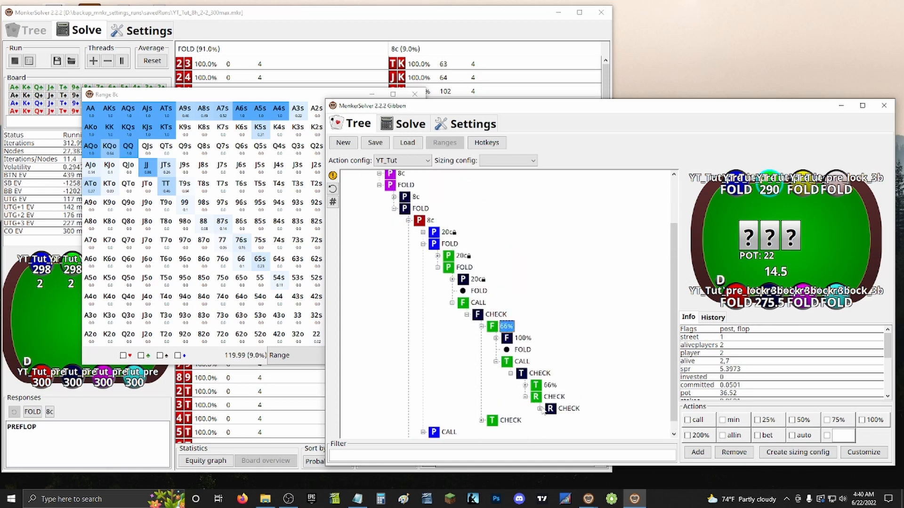
click(539, 408)
scroll(595, 387, down, 1)
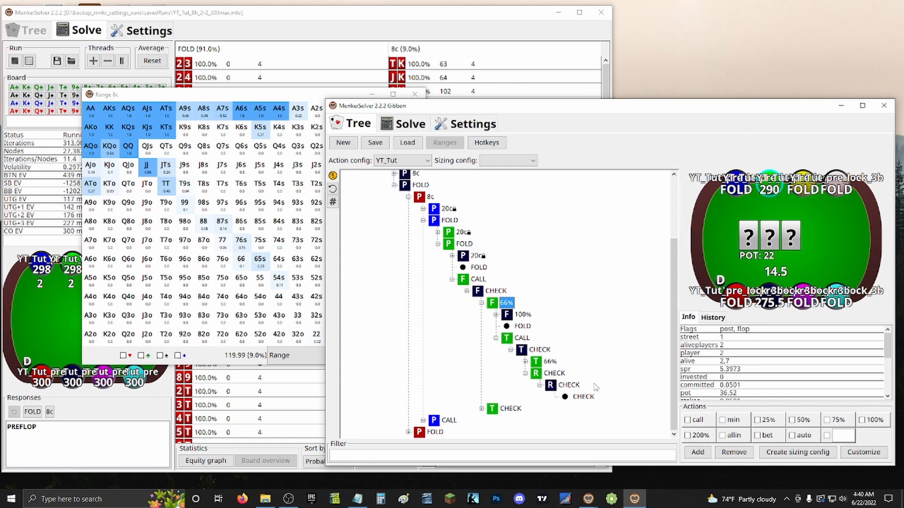
Start a custom add filter for the whole tree with actions 50%,150%;100% and filter street=turn:flopbets=0.
scroll(451, 196, up, 3)
right_click(415, 177)
mouse_move(445, 185)
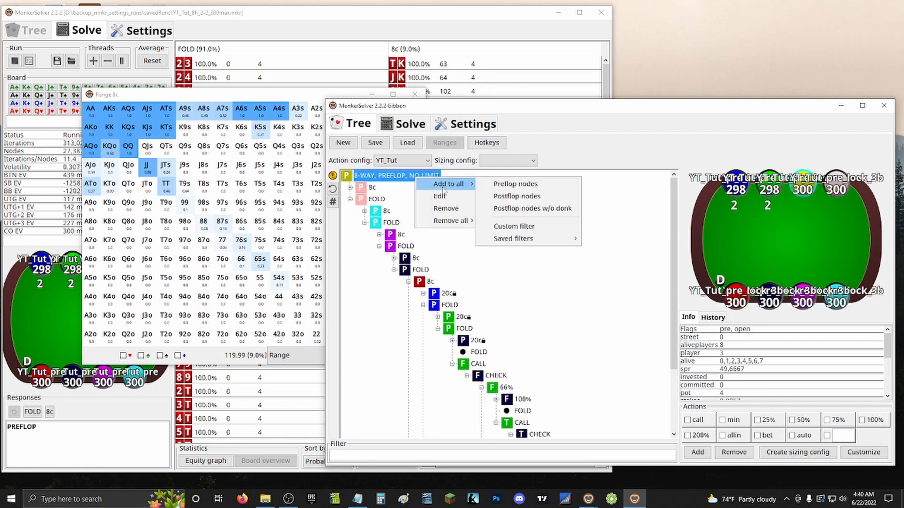
click(514, 226)
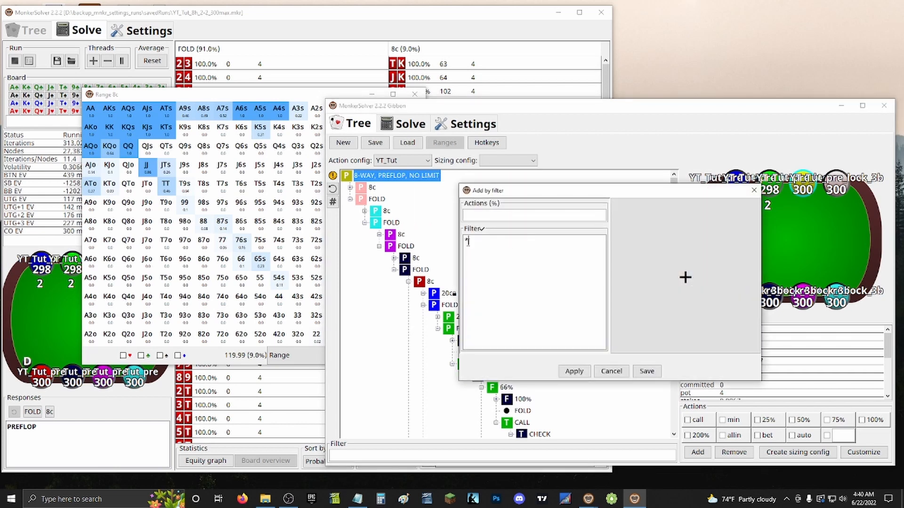
click(512, 214)
text(50%,150%;100%)
key(Tab)
text(street=turn:)
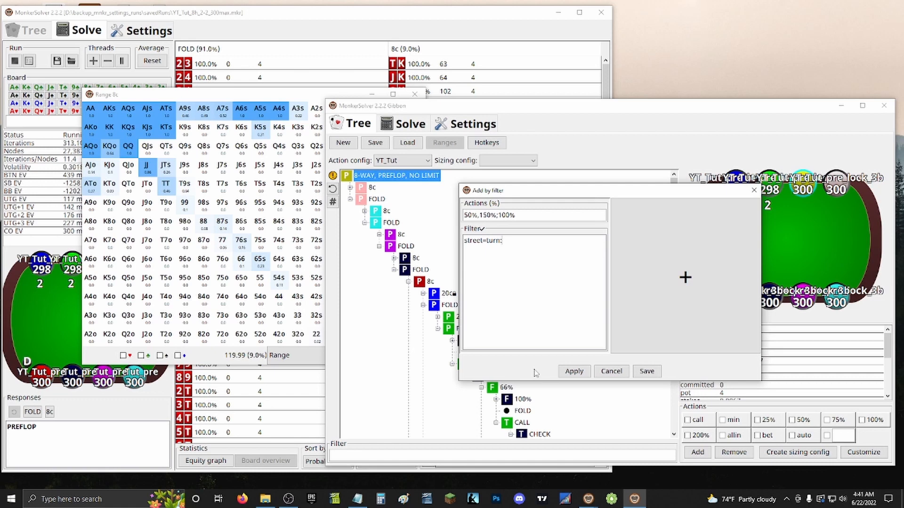
text(flopbets=0)
Add a second filter block with actions 50%,150%;100% and filter street=river:turnbets=0.
click(678, 313)
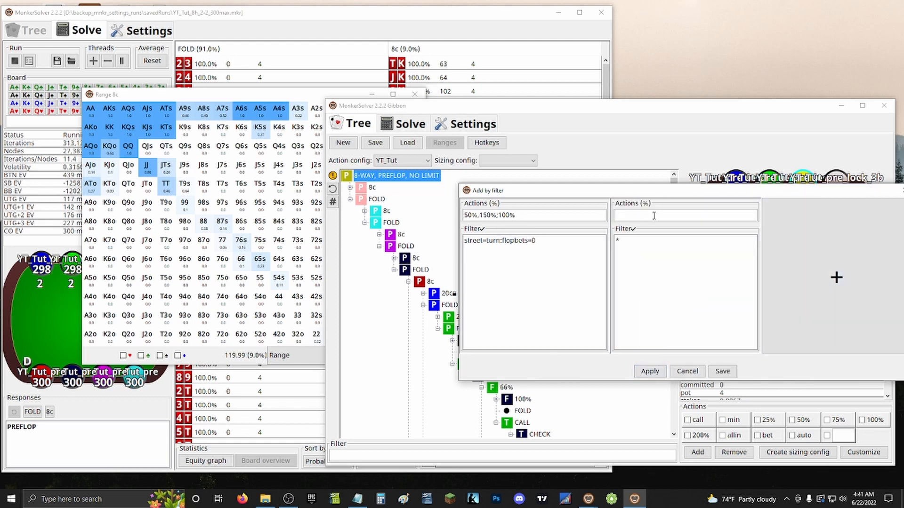
text(50%,150%;100%)
click(620, 240)
key(BackSpace)
text(street=river)
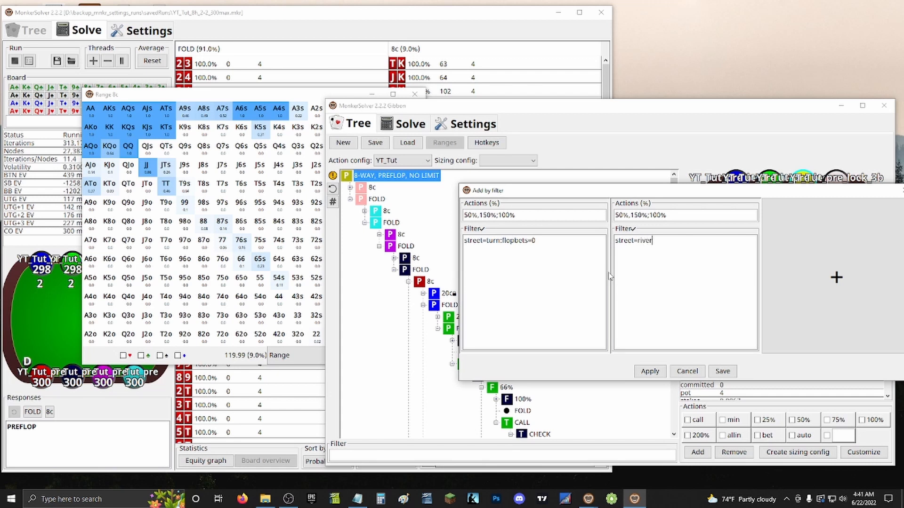
text(:turnbets=0)
Save the filter set as YT_probes and apply it to the tree.
click(723, 372)
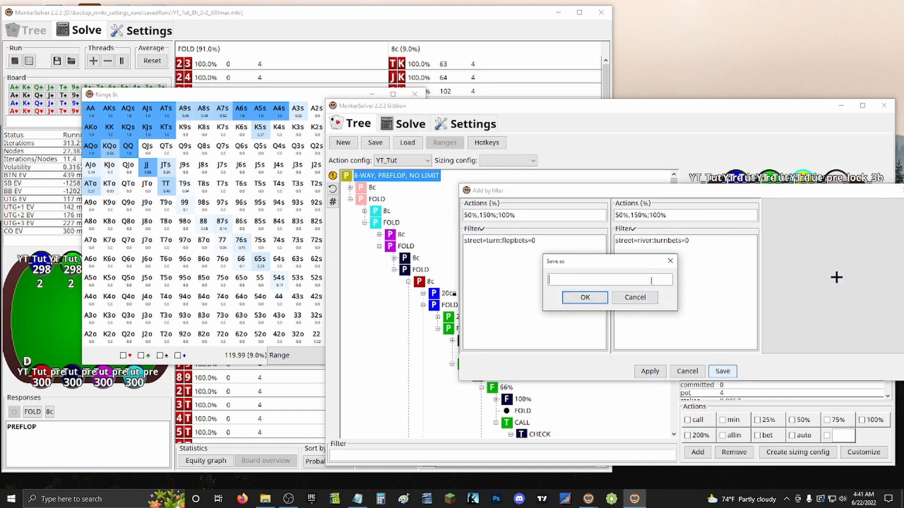
text(YT_probes)
click(589, 296)
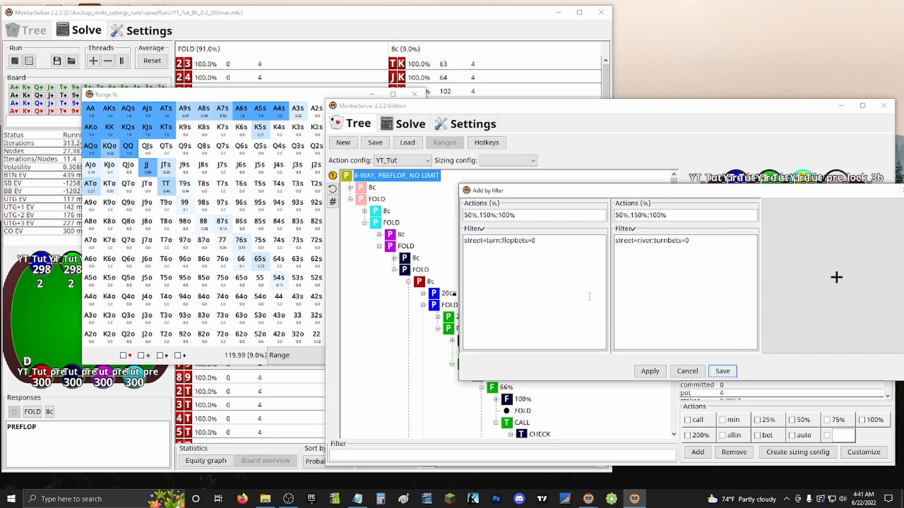
click(648, 373)
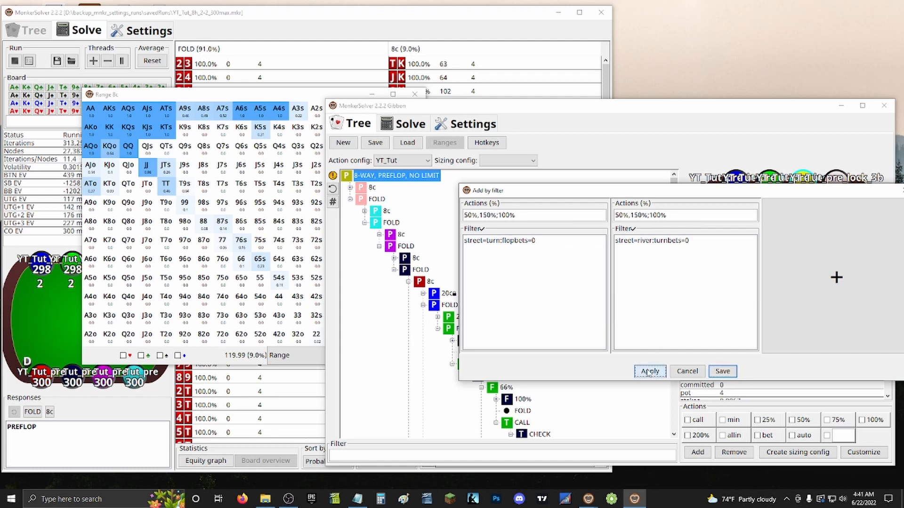
Trace the called flop bet and checked-through turn to the big blind's river probe sizes.
scroll(497, 309, down, 4)
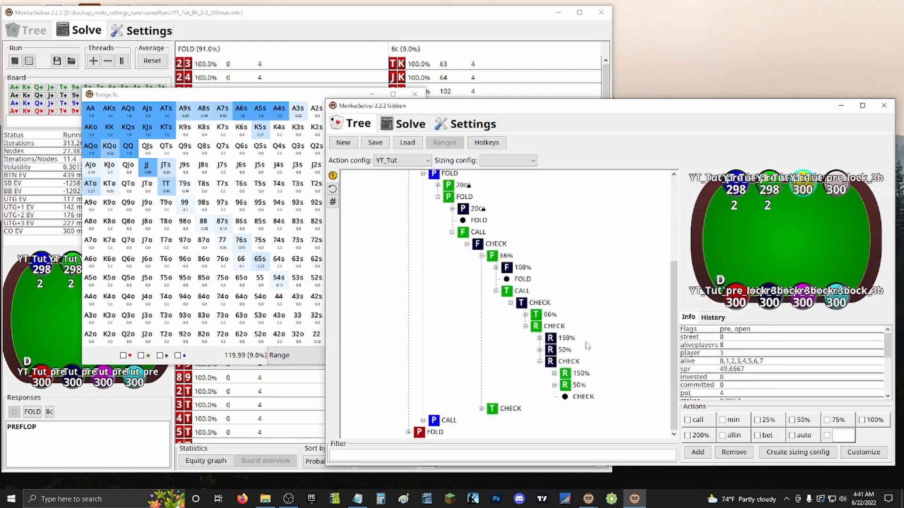
click(548, 326)
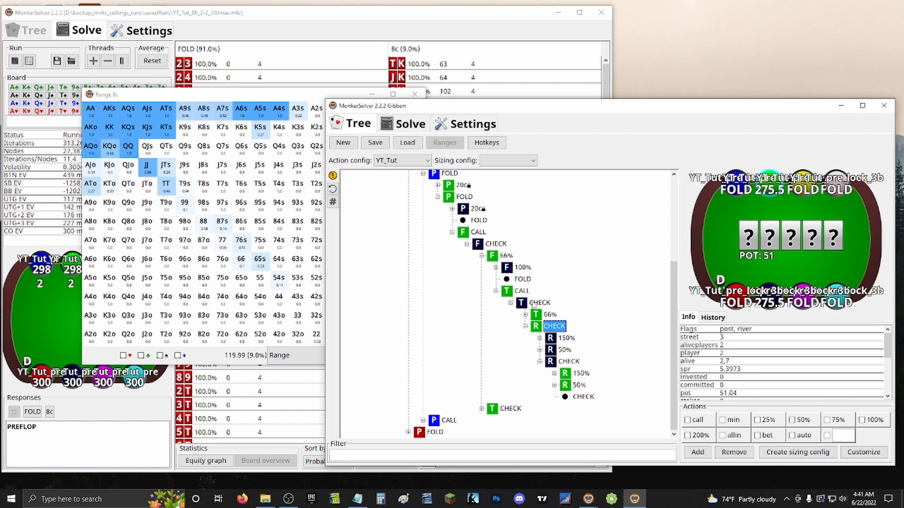
click(498, 246)
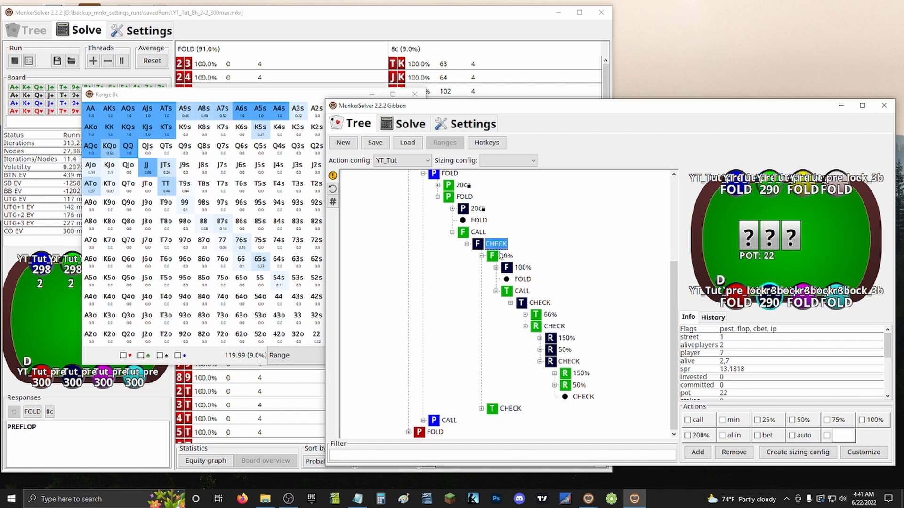
click(501, 256)
click(520, 292)
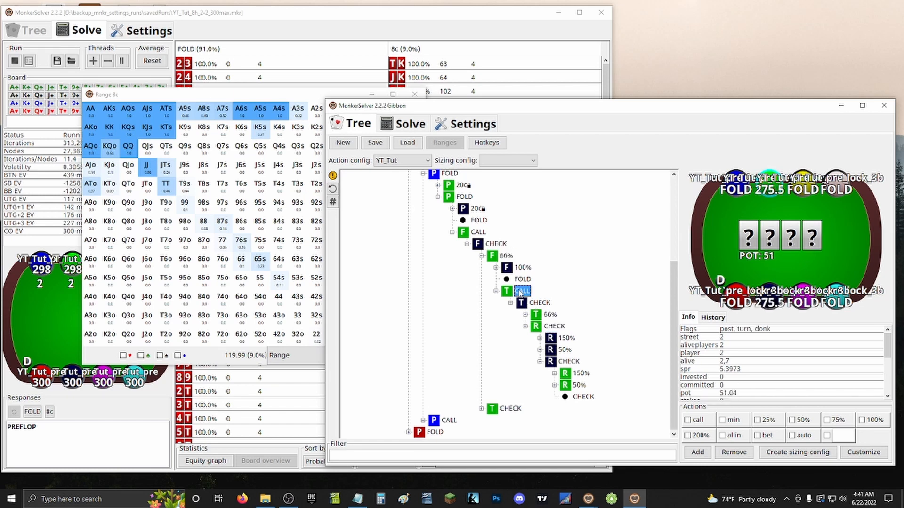
click(545, 306)
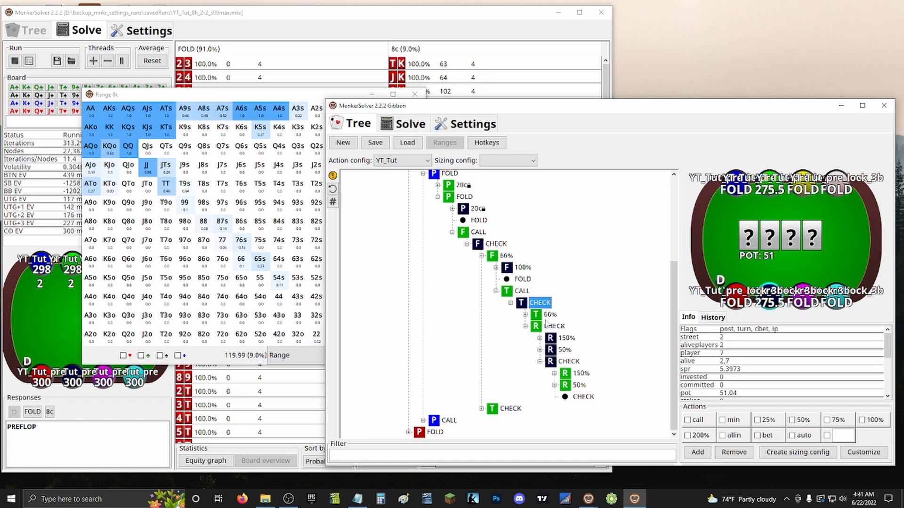
click(550, 326)
click(564, 339)
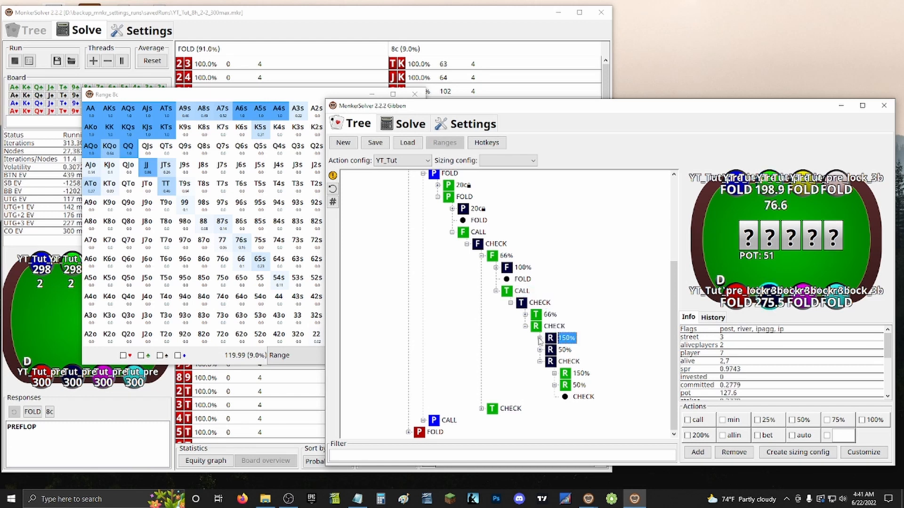
Examine the responses to the 150% and 50% river probes, including the 100% raise, and collapse them again.
click(540, 338)
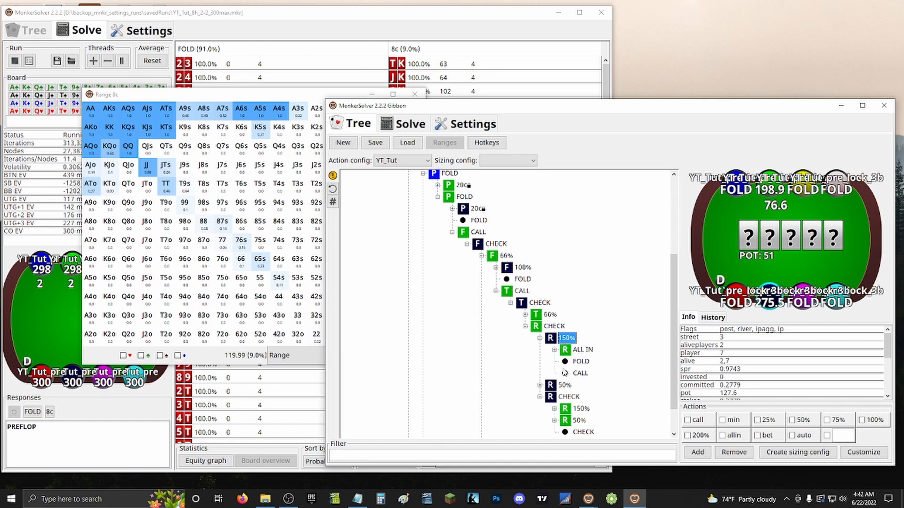
scroll(565, 370, down, 1)
click(540, 350)
click(549, 350)
click(565, 362)
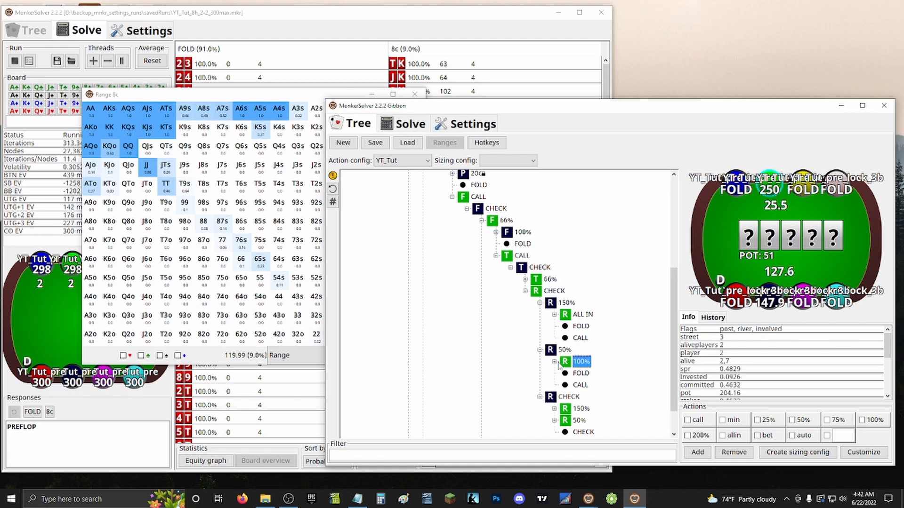
click(555, 362)
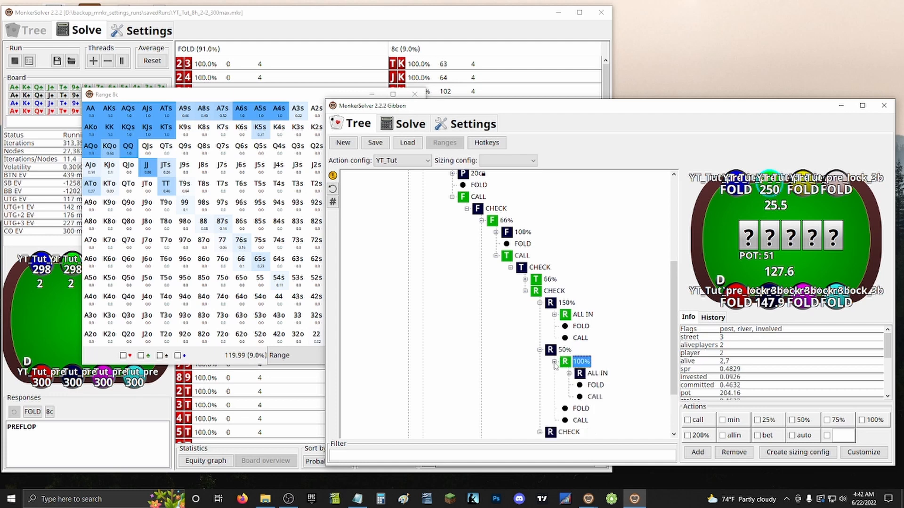
click(554, 362)
click(540, 350)
click(540, 303)
Collapse the expanded postflop and preflop nodes back up to the cutoff's 8c open.
scroll(541, 305, up, 1)
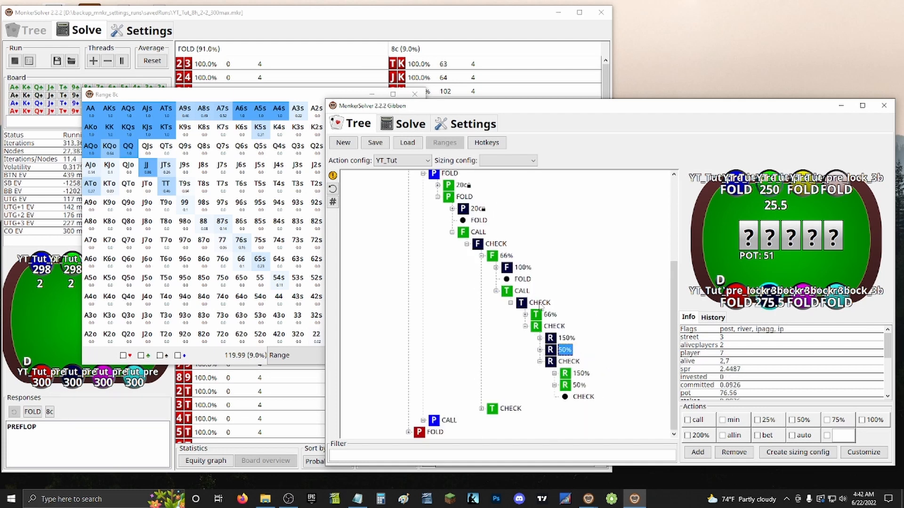
click(525, 326)
click(510, 373)
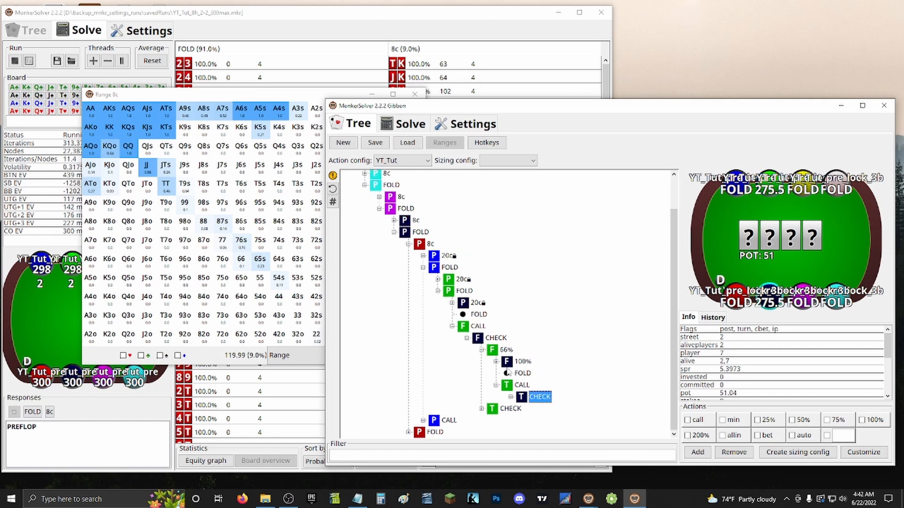
click(495, 385)
click(481, 361)
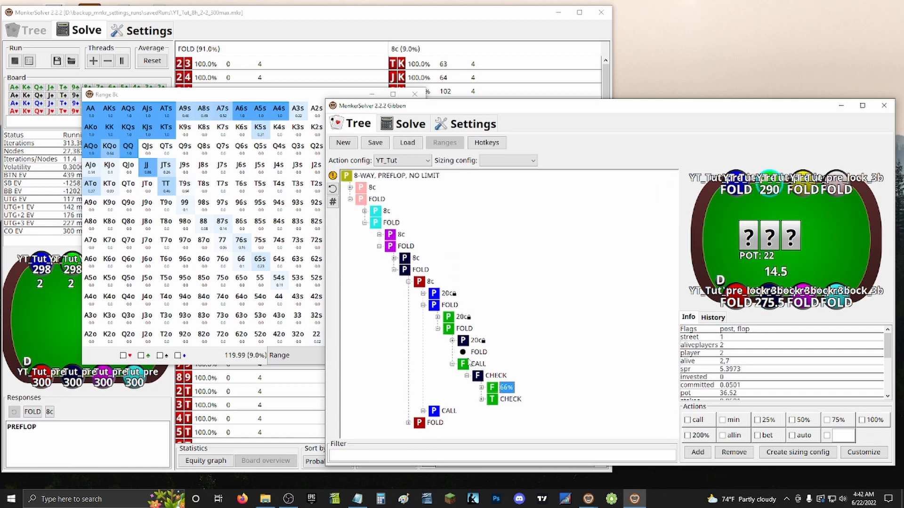
click(466, 375)
click(451, 364)
click(437, 329)
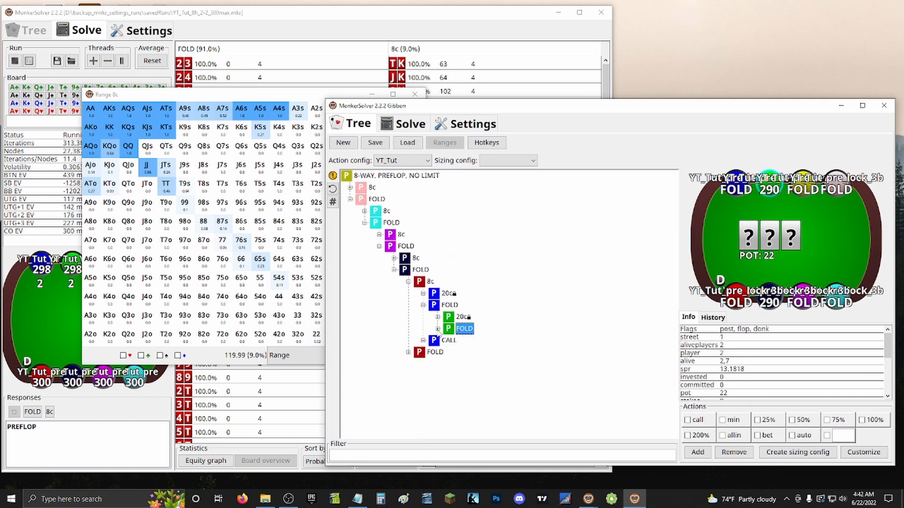
click(423, 305)
click(408, 282)
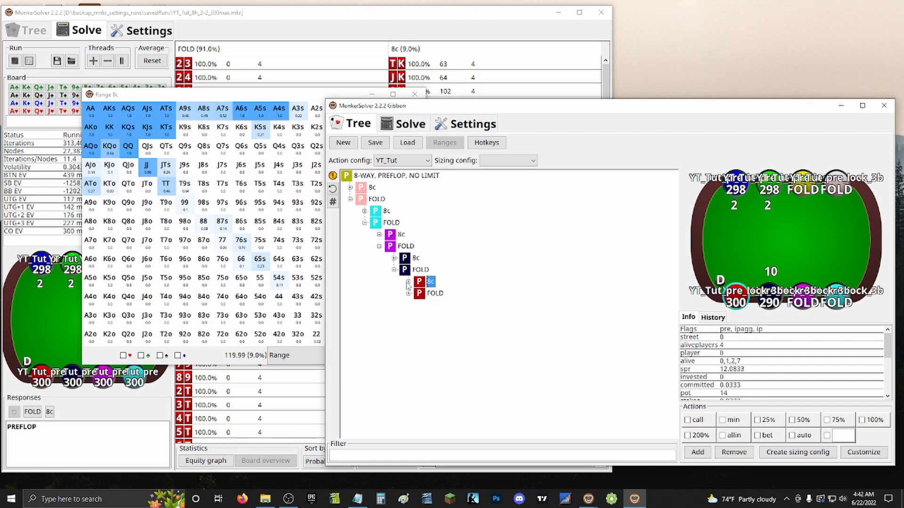
Collapse the remaining nested preflop FOLD branches up to the second player's fold.
click(394, 269)
click(379, 246)
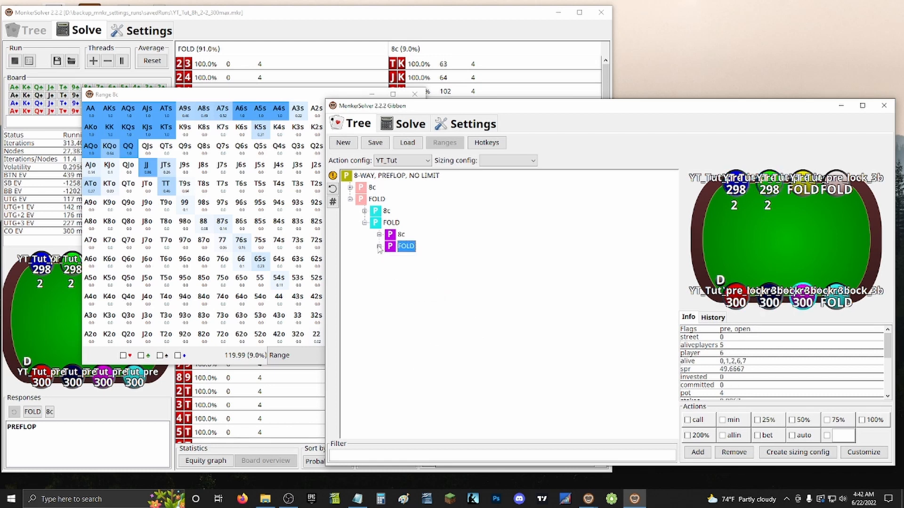
click(364, 223)
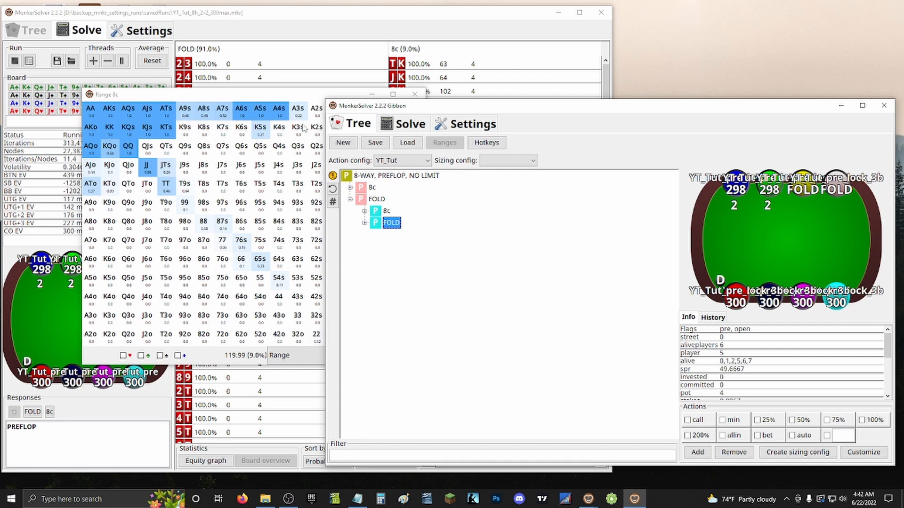
Close the 8c range window and check the iteration and node statistics of the running solve.
click(300, 96)
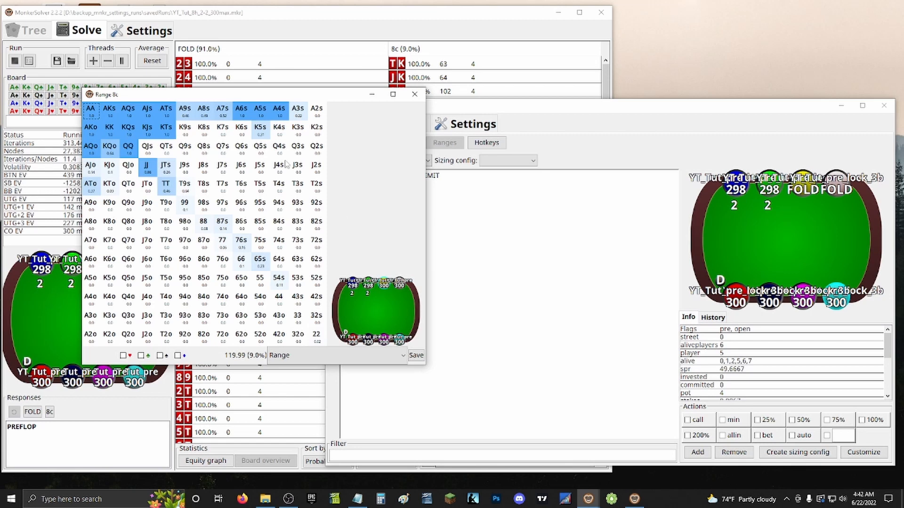
click(415, 94)
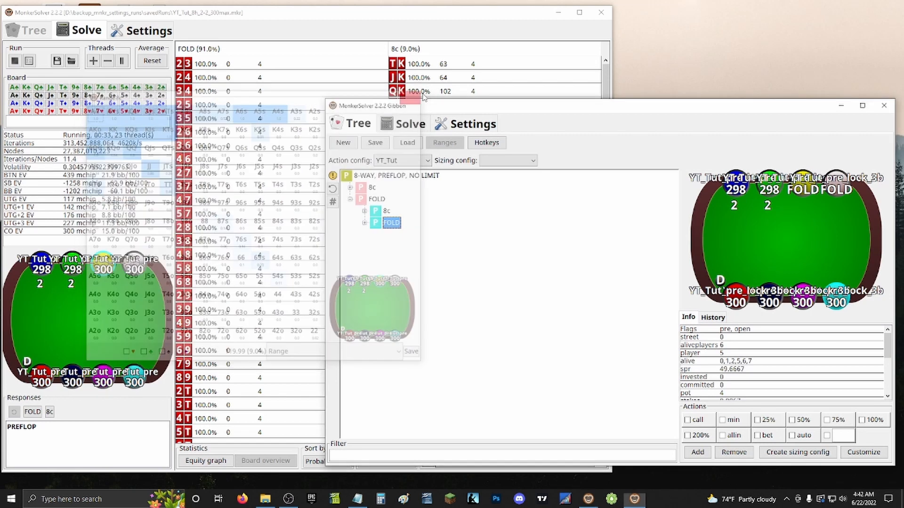
click(109, 308)
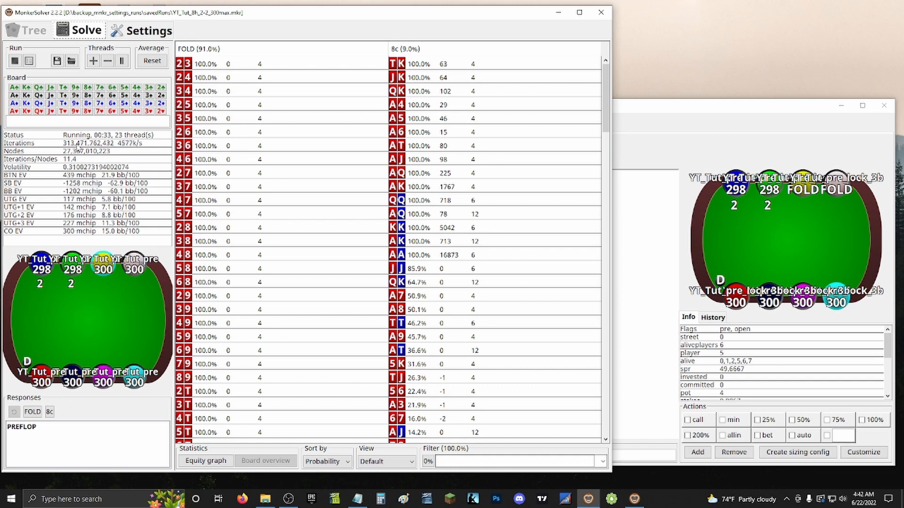
Reduce the new tree's memory needs with Medium turn texture, the Very compact (Experimental) algorithm and Small river texture.
click(742, 139)
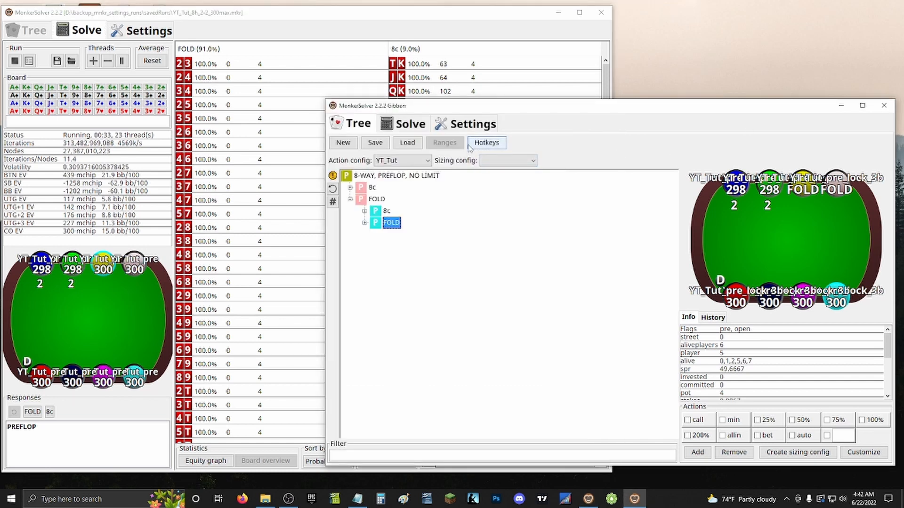
click(470, 124)
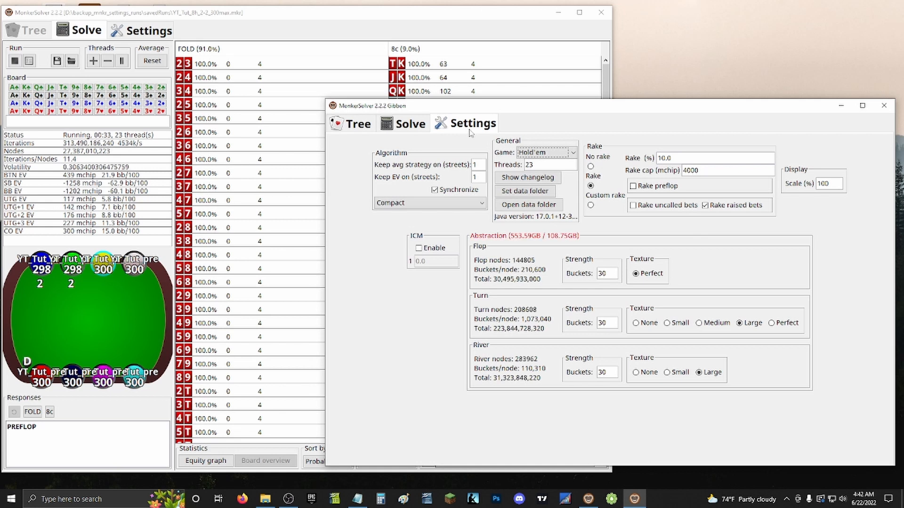
click(700, 323)
click(471, 205)
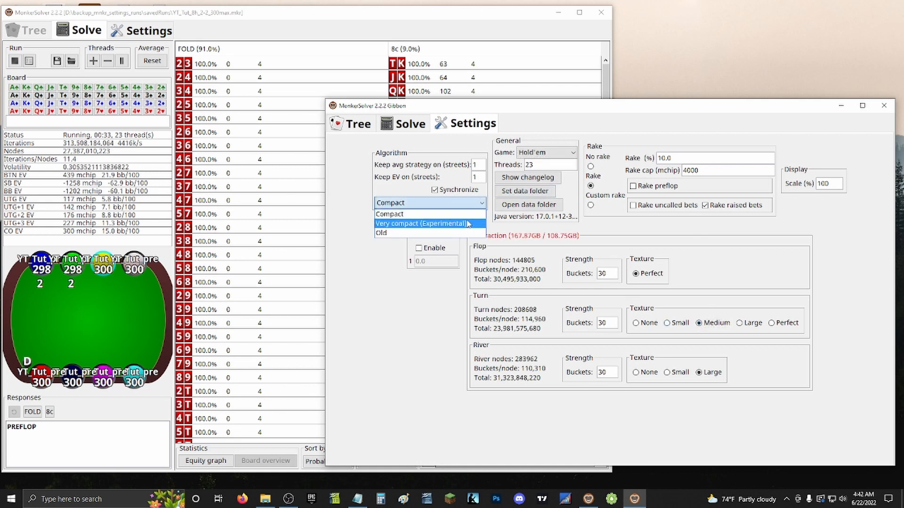
click(468, 223)
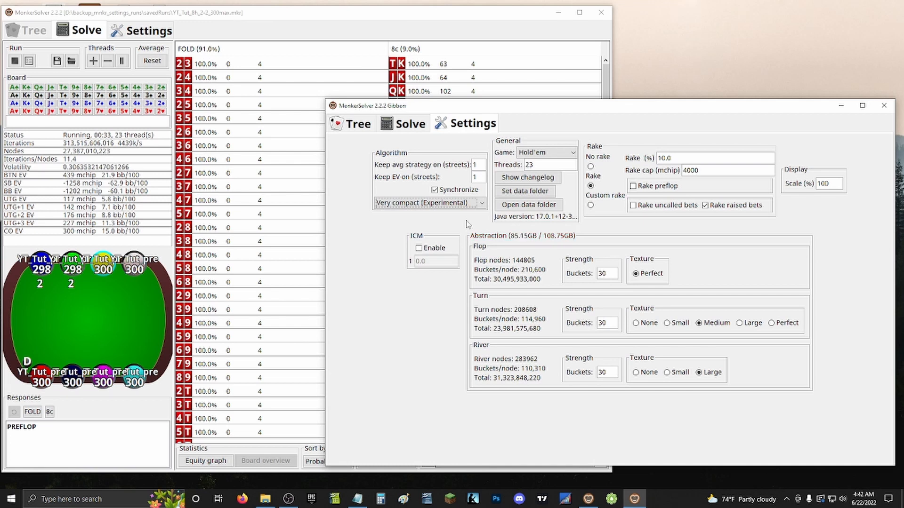
click(678, 373)
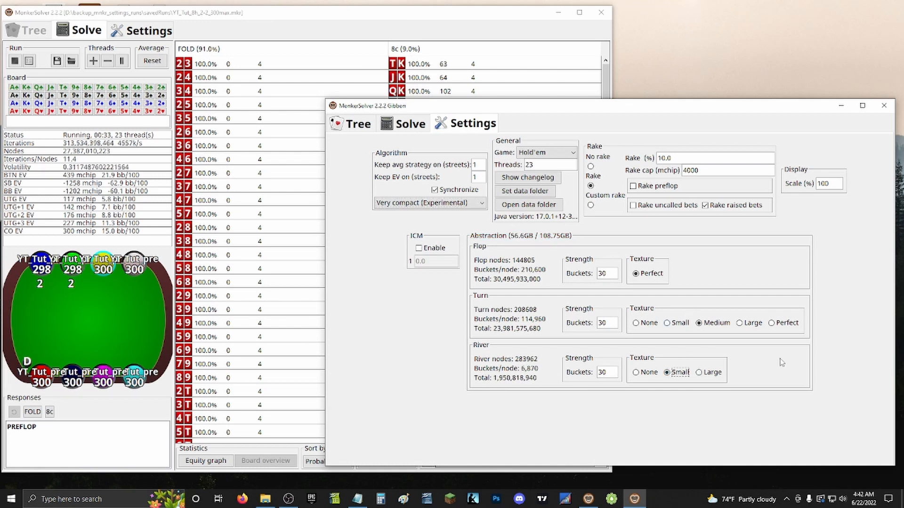
Enable rake on uncalled bets and preflop with Not single-raised off, and minimise the new tree's window from its Solve view.
click(667, 205)
click(670, 187)
click(748, 187)
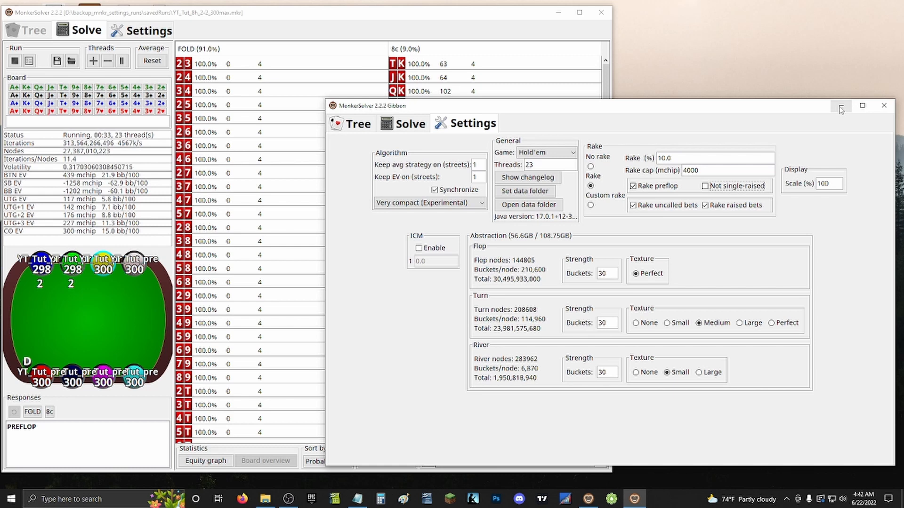
click(401, 124)
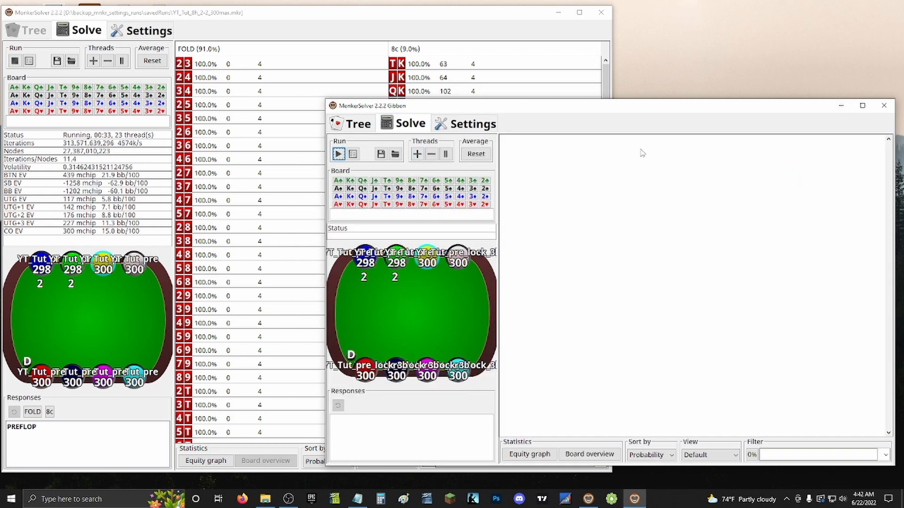
click(841, 106)
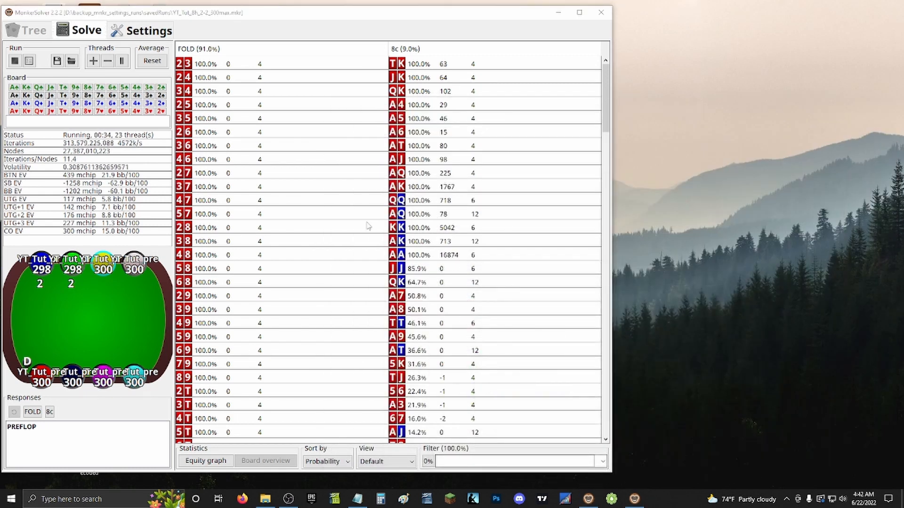
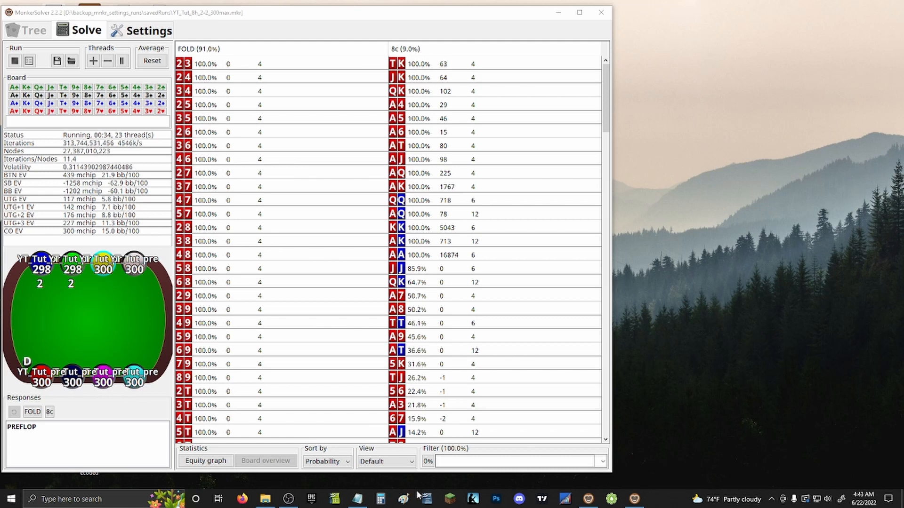
Switch to Paint and sketch a tall rectangular column headed "Preflop" at the left of the canvas.
click(404, 498)
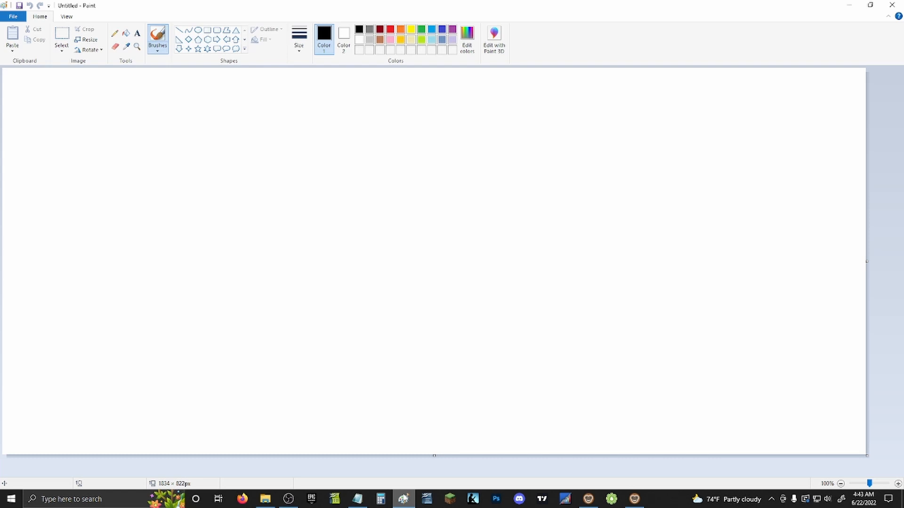
mouse_move(107, 113)
mouse_down()
mouse_move(105, 149)
mouse_move(105, 133)
mouse_move(180, 124)
mouse_up()
drag(91, 157, 204, 145)
drag(208, 143, 199, 415)
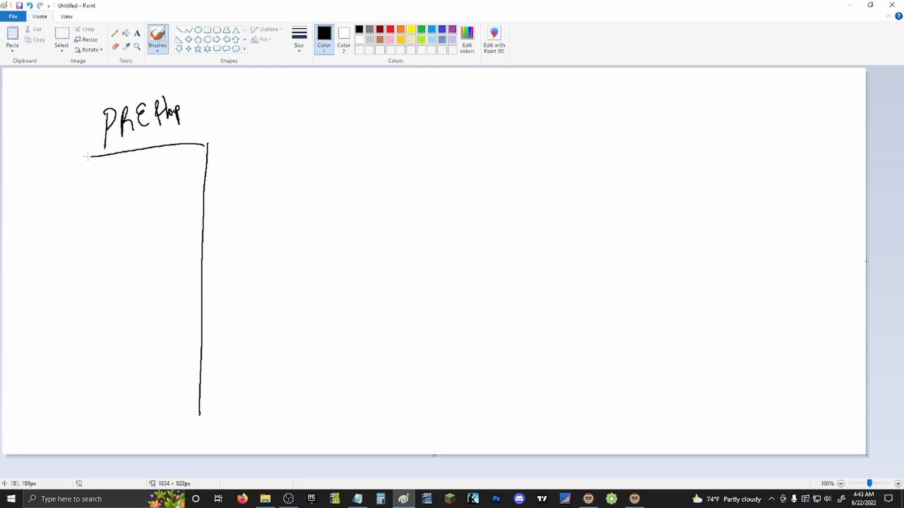
mouse_move(87, 157)
mouse_down()
mouse_move(83, 334)
mouse_move(113, 443)
mouse_up()
drag(202, 429, 200, 411)
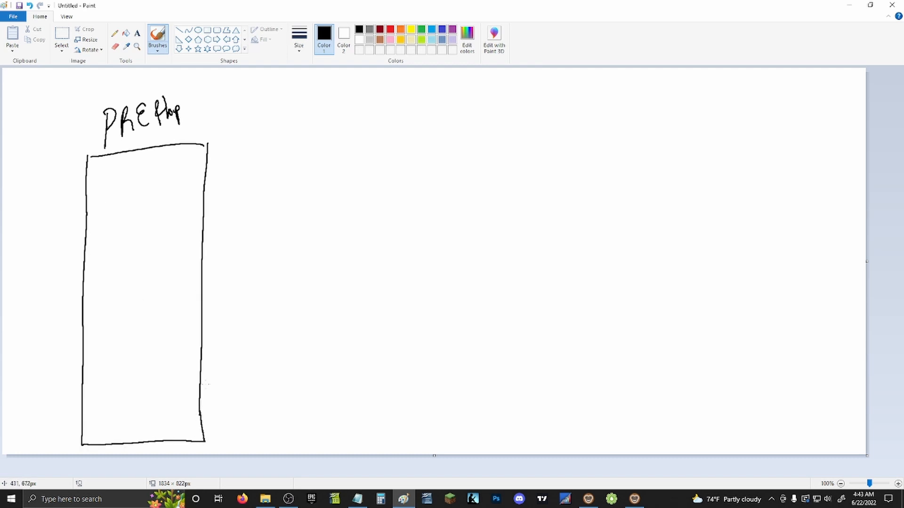
Sketch a second tall column headed "Flop" beside the Preflop column.
mouse_move(289, 94)
mouse_down()
mouse_move(290, 125)
mouse_move(298, 93)
mouse_up()
mouse_move(289, 108)
mouse_down()
mouse_move(301, 103)
mouse_move(304, 116)
mouse_up()
drag(313, 100, 319, 101)
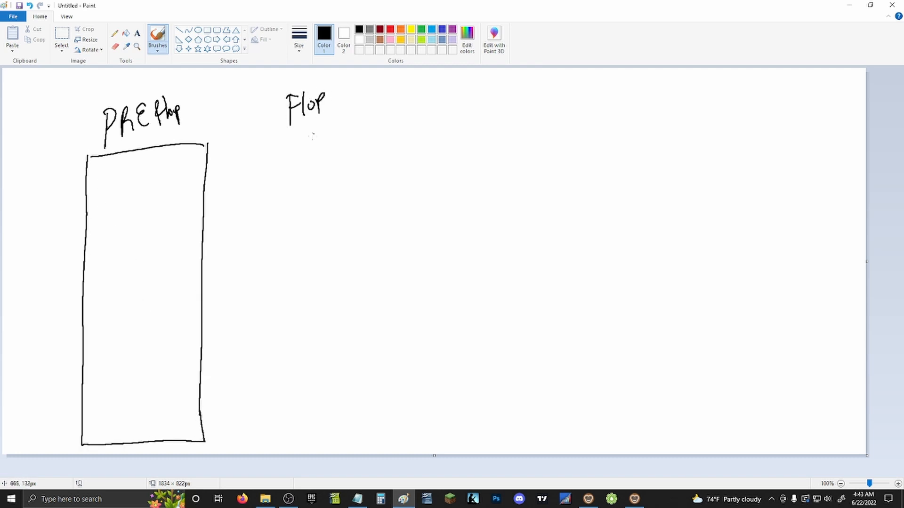
mouse_move(256, 140)
mouse_down()
mouse_move(366, 128)
mouse_move(359, 417)
mouse_move(257, 419)
mouse_move(255, 182)
mouse_move(257, 422)
mouse_up()
Sketch a third column headed "Turn" beside the Flop column.
mouse_move(438, 92)
mouse_down()
mouse_move(437, 110)
mouse_move(456, 85)
mouse_up()
drag(451, 96, 460, 105)
mouse_move(463, 105)
mouse_down()
mouse_move(468, 95)
mouse_move(479, 101)
mouse_up()
mouse_move(414, 119)
mouse_down()
mouse_move(506, 113)
mouse_move(488, 385)
mouse_up()
mouse_move(408, 120)
mouse_down()
mouse_move(403, 369)
mouse_move(464, 390)
mouse_move(497, 387)
mouse_up()
Sketch a fourth column headed "River" beside the Turn column.
drag(572, 82, 609, 79)
mouse_move(569, 100)
mouse_down()
mouse_move(648, 99)
mouse_move(632, 334)
mouse_up()
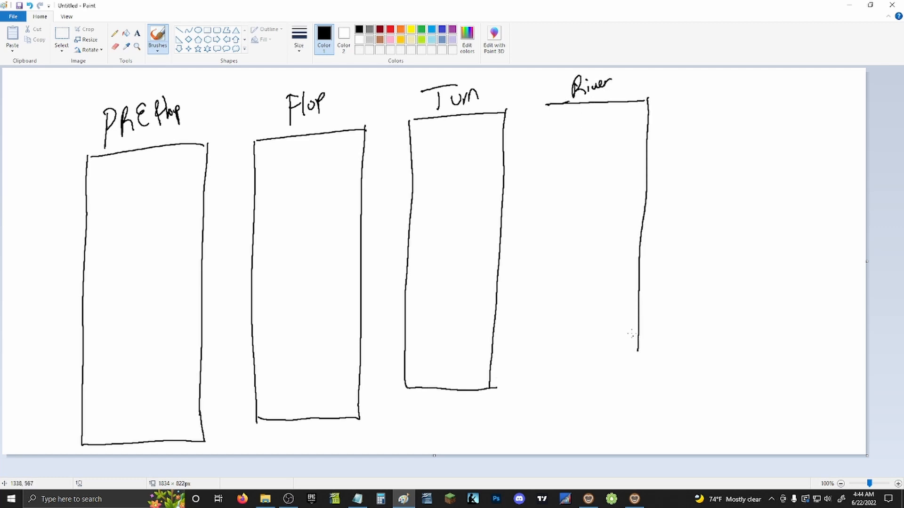
mouse_move(544, 109)
mouse_down()
mouse_move(539, 343)
mouse_move(579, 352)
mouse_move(541, 359)
mouse_move(540, 346)
mouse_up()
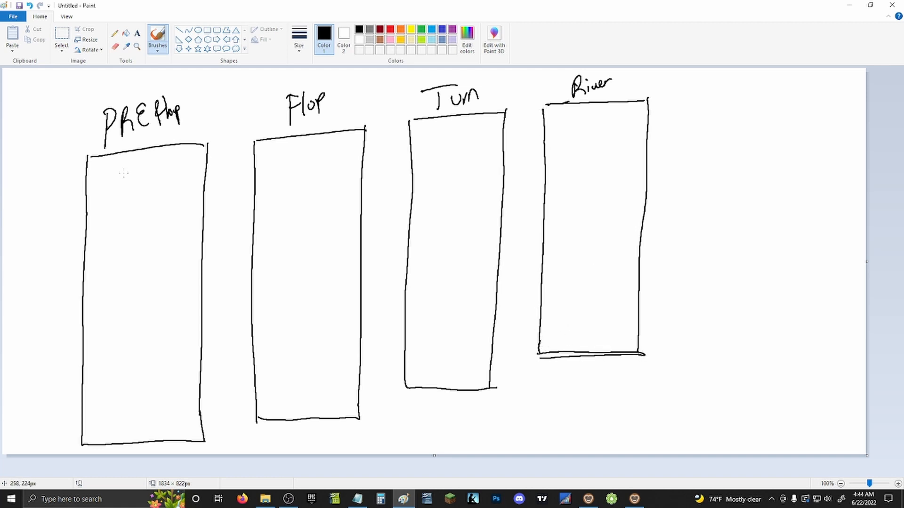
Write "EP RFI" with the abbreviation "ER" beside the Preflop column and draw a box labelled "ER" inside that column.
mouse_move(18, 154)
mouse_down()
mouse_move(23, 162)
mouse_move(47, 125)
mouse_move(40, 159)
mouse_move(50, 170)
mouse_move(47, 147)
mouse_move(63, 143)
mouse_move(31, 168)
mouse_up()
drag(38, 162, 37, 167)
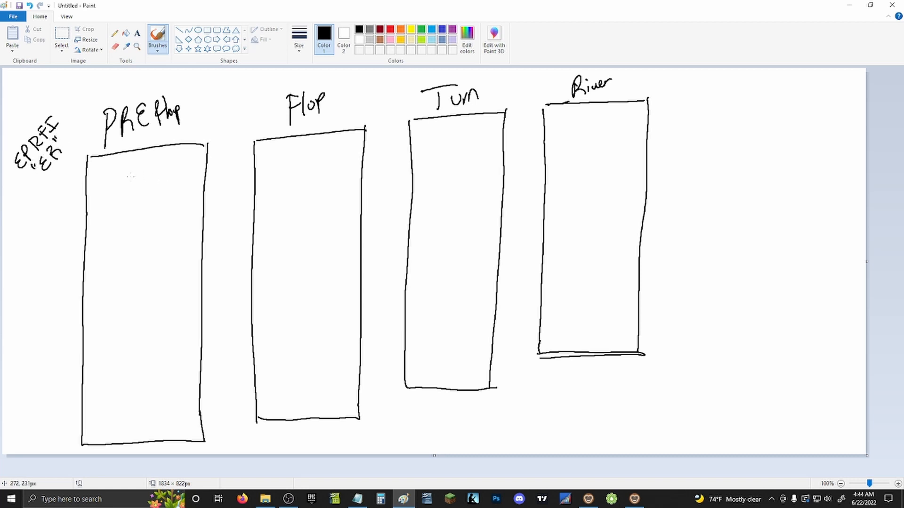
mouse_move(130, 175)
mouse_down()
mouse_move(126, 191)
mouse_move(147, 189)
mouse_move(108, 209)
mouse_up()
mouse_move(106, 168)
mouse_down()
mouse_move(157, 162)
mouse_move(151, 210)
mouse_move(106, 212)
mouse_up()
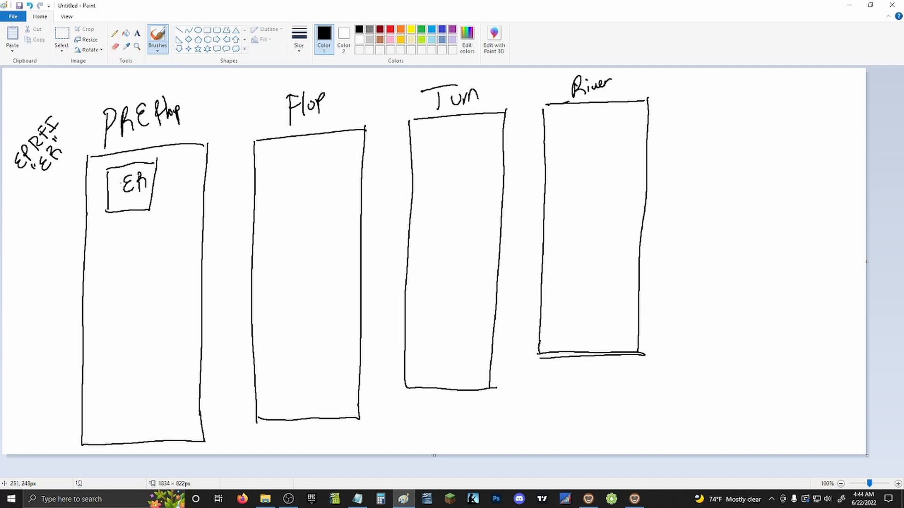
Scribble out "EP" and the "E" in the side note and write "UTG" and "U" instead.
drag(19, 150, 21, 165)
mouse_move(5, 137)
mouse_down()
mouse_move(10, 146)
mouse_move(14, 125)
mouse_up()
drag(23, 122, 24, 126)
mouse_move(37, 157)
mouse_down()
mouse_move(48, 166)
mouse_move(32, 178)
mouse_up()
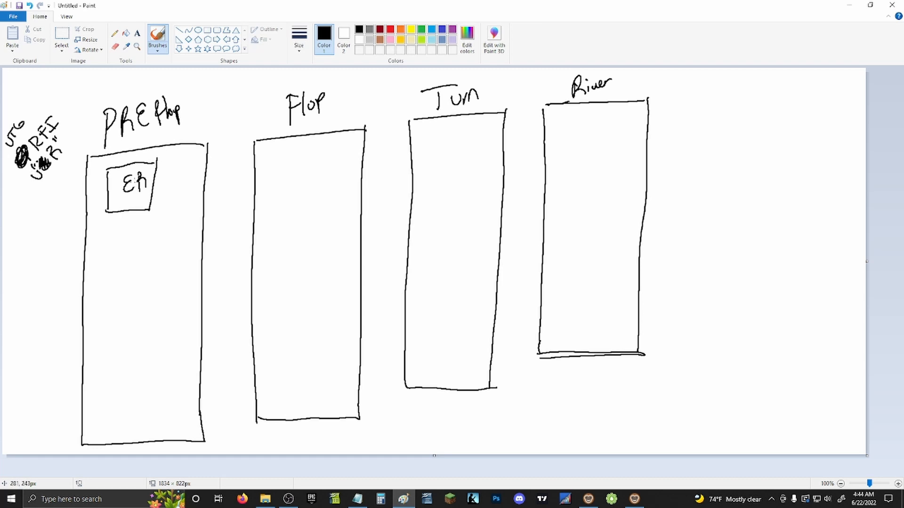
Erase the "E" in the Preflop box and redraw it with the brush as "U" so the label reads "UR".
mouse_move(134, 182)
mouse_down()
mouse_move(123, 190)
mouse_move(132, 191)
mouse_move(119, 181)
mouse_move(134, 189)
mouse_move(128, 180)
mouse_up()
click(114, 46)
click(115, 33)
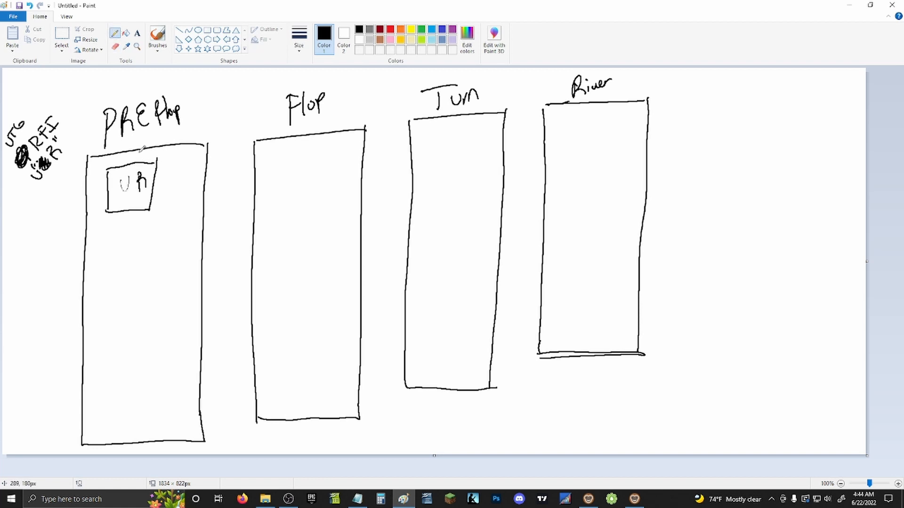
click(165, 34)
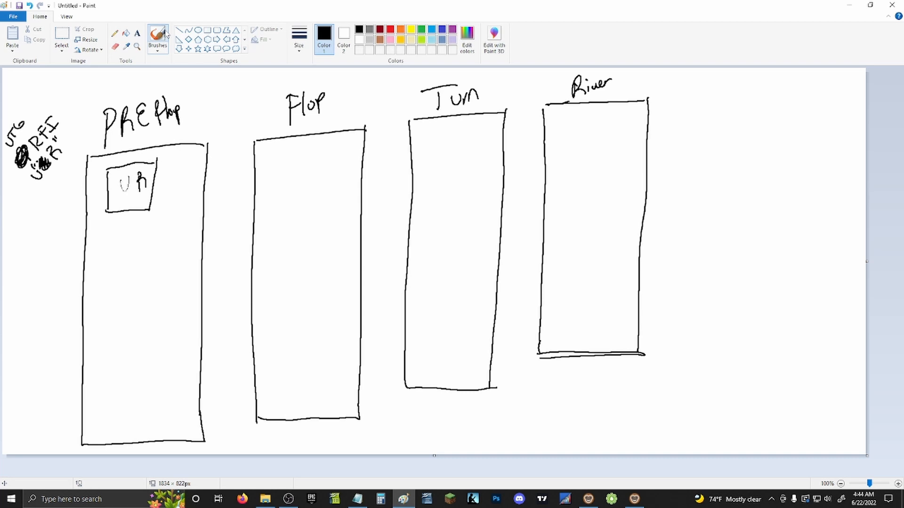
mouse_move(120, 179)
mouse_down()
mouse_move(124, 192)
mouse_move(127, 179)
mouse_up()
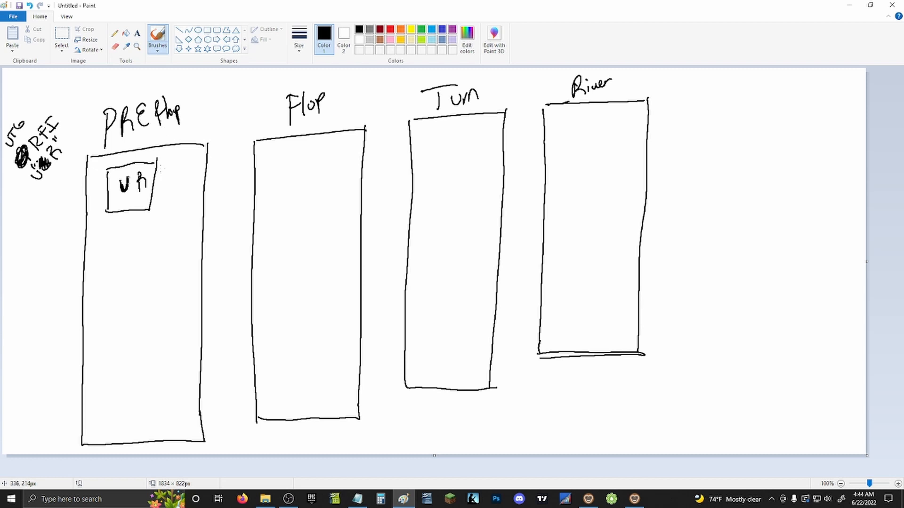
Draw dot-ended branches from the UR box: two short ones within Preflop and one each to the Flop, Turn and River columns.
drag(157, 163, 178, 161)
drag(155, 174, 184, 168)
drag(164, 183, 187, 183)
drag(186, 182, 283, 171)
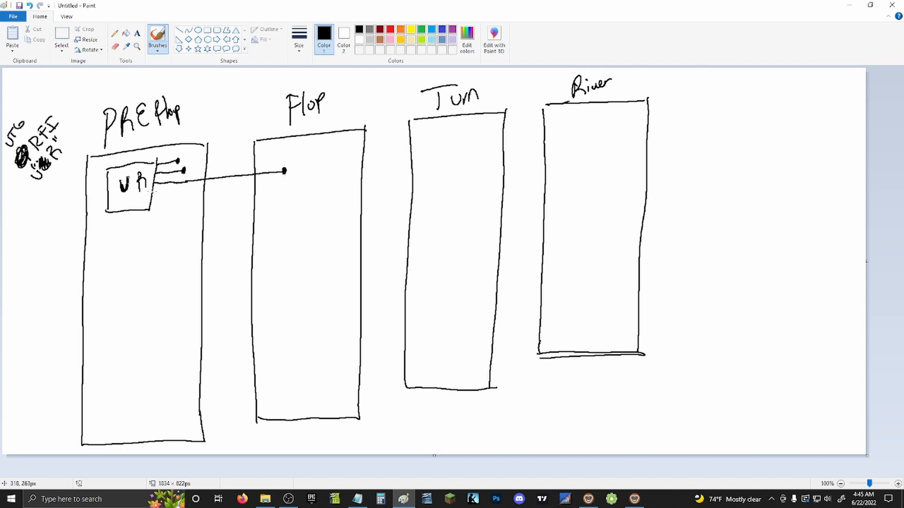
drag(152, 192, 436, 169)
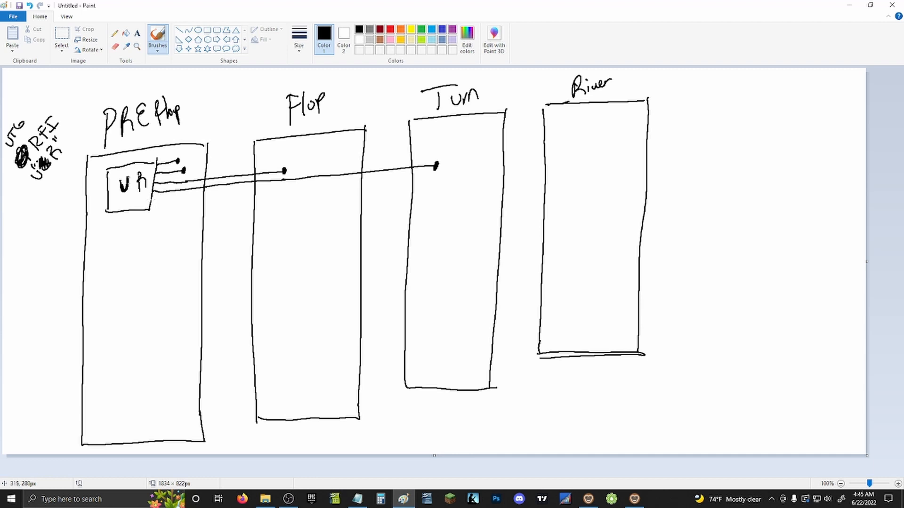
drag(151, 200, 181, 198)
drag(181, 200, 559, 185)
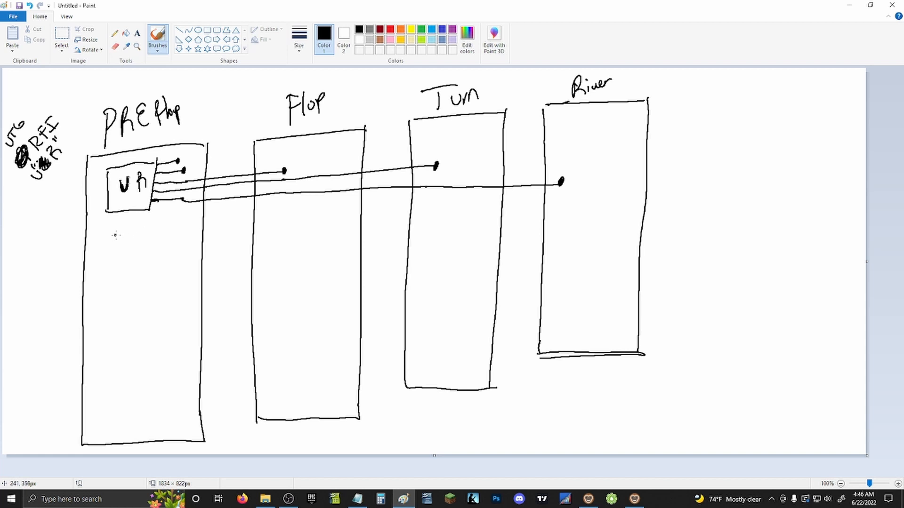
Draw three small boxes below UR, with an arrow to the first and branches from it into Preflop, Flop and Turn.
mouse_move(108, 230)
mouse_down()
mouse_move(114, 256)
mouse_move(140, 245)
mouse_move(139, 263)
mouse_move(116, 292)
mouse_move(116, 325)
mouse_up()
mouse_move(112, 302)
mouse_down()
mouse_move(141, 302)
mouse_move(133, 329)
mouse_up()
drag(112, 327, 134, 330)
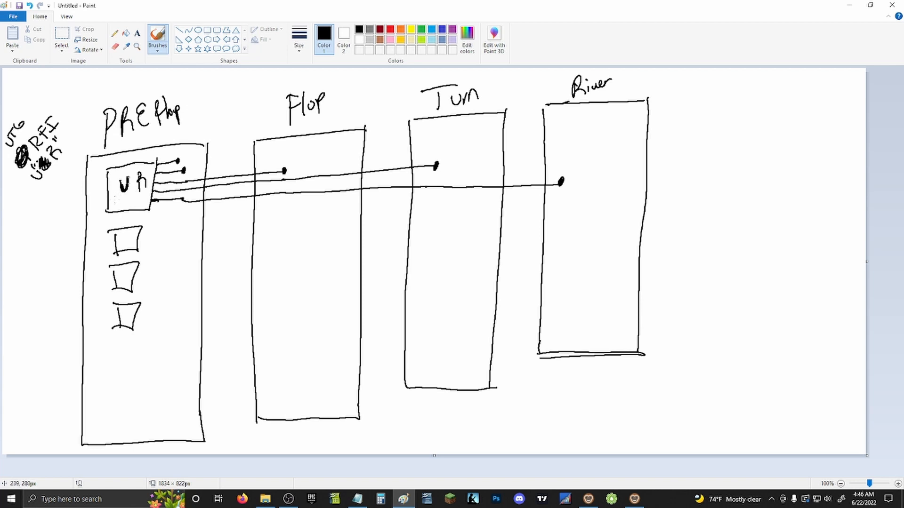
mouse_move(115, 201)
mouse_down()
mouse_move(107, 230)
mouse_move(116, 236)
mouse_move(106, 241)
mouse_move(163, 227)
mouse_up()
mouse_move(137, 239)
mouse_down()
mouse_move(239, 241)
mouse_move(278, 236)
mouse_move(170, 242)
mouse_move(306, 225)
mouse_move(439, 232)
mouse_up()
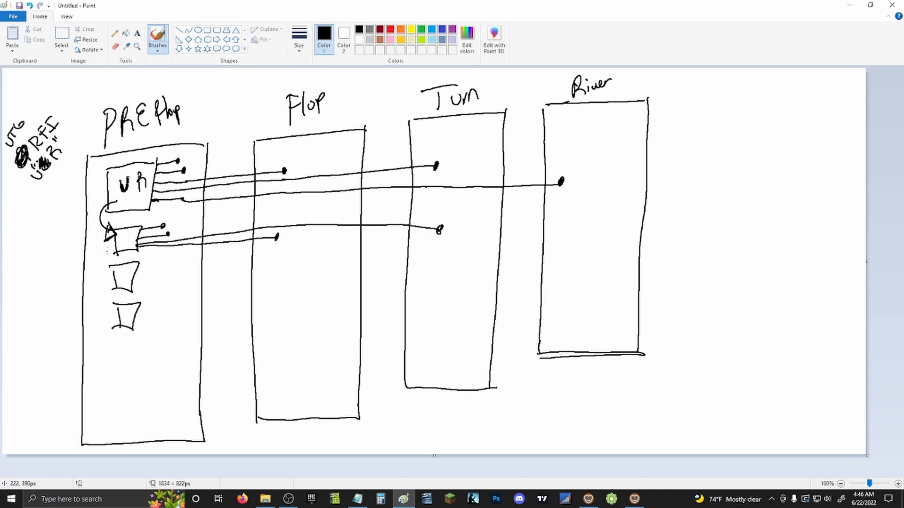
Connect the second, third and fourth Preflop boxes with arrows and add three more small boxes beneath them.
mouse_move(114, 239)
mouse_down()
mouse_move(98, 262)
mouse_move(103, 292)
mouse_move(116, 289)
mouse_move(107, 328)
mouse_move(121, 309)
mouse_up()
drag(115, 342, 118, 358)
drag(113, 343, 124, 416)
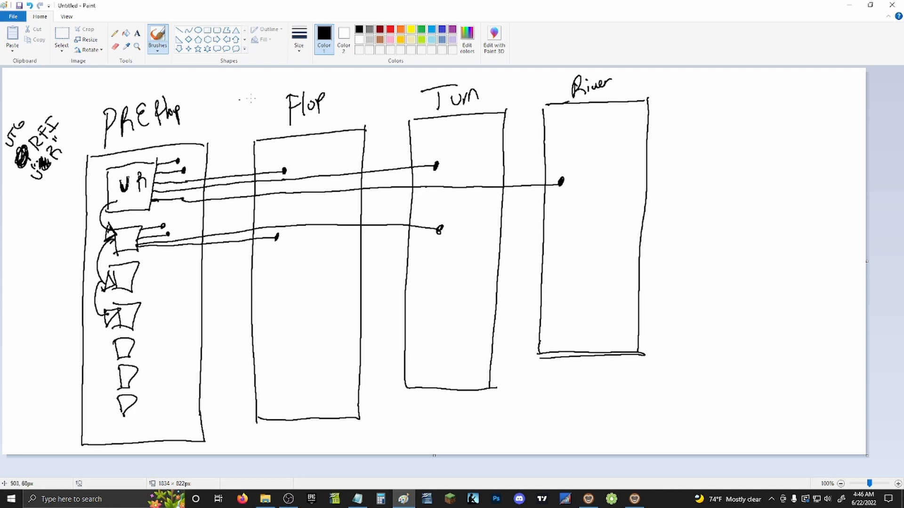
Write "11 I/N" to the right of the River column.
drag(700, 107, 696, 135)
mouse_move(706, 103)
mouse_down()
mouse_move(706, 131)
mouse_move(732, 124)
mouse_up()
drag(723, 112, 744, 107)
drag(721, 127, 747, 121)
mouse_move(756, 95)
mouse_down()
mouse_move(753, 138)
mouse_move(773, 107)
mouse_up()
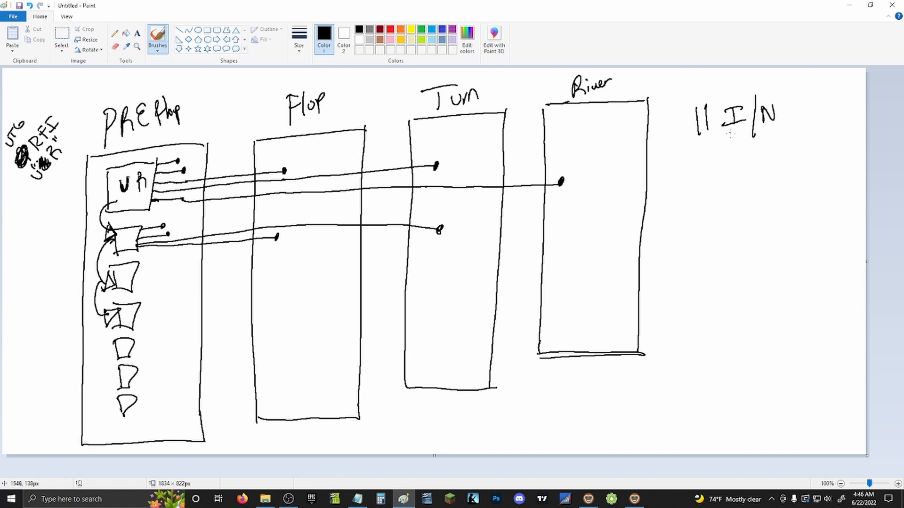
Draw a chain of curved arrows from "11 I/N" through the branch ends in River, Turn, Flop and Preflop.
mouse_move(707, 146)
mouse_down()
mouse_move(578, 193)
mouse_move(596, 193)
mouse_move(445, 160)
mouse_move(456, 159)
mouse_move(460, 209)
mouse_move(450, 204)
mouse_move(463, 214)
mouse_up()
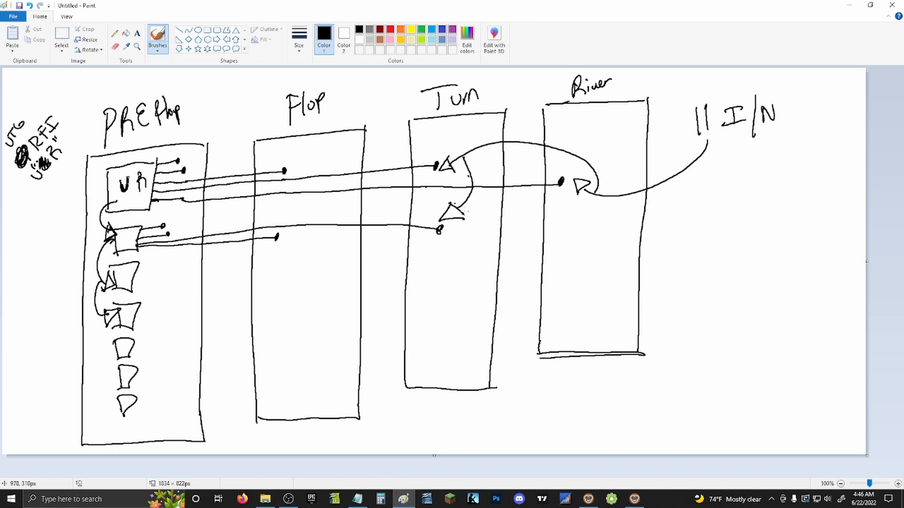
mouse_move(456, 153)
mouse_down()
mouse_move(395, 137)
mouse_move(293, 171)
mouse_move(301, 158)
mouse_move(310, 173)
mouse_move(305, 155)
mouse_move(280, 232)
mouse_move(282, 222)
mouse_up()
mouse_move(282, 222)
mouse_down()
mouse_move(290, 236)
mouse_move(274, 229)
mouse_move(266, 239)
mouse_move(294, 239)
mouse_up()
mouse_move(294, 239)
mouse_down()
mouse_move(263, 181)
mouse_move(207, 148)
mouse_move(187, 159)
mouse_move(207, 161)
mouse_move(200, 145)
mouse_up()
mouse_move(200, 145)
mouse_down()
mouse_move(209, 165)
mouse_move(164, 225)
mouse_move(185, 225)
mouse_move(188, 208)
mouse_up()
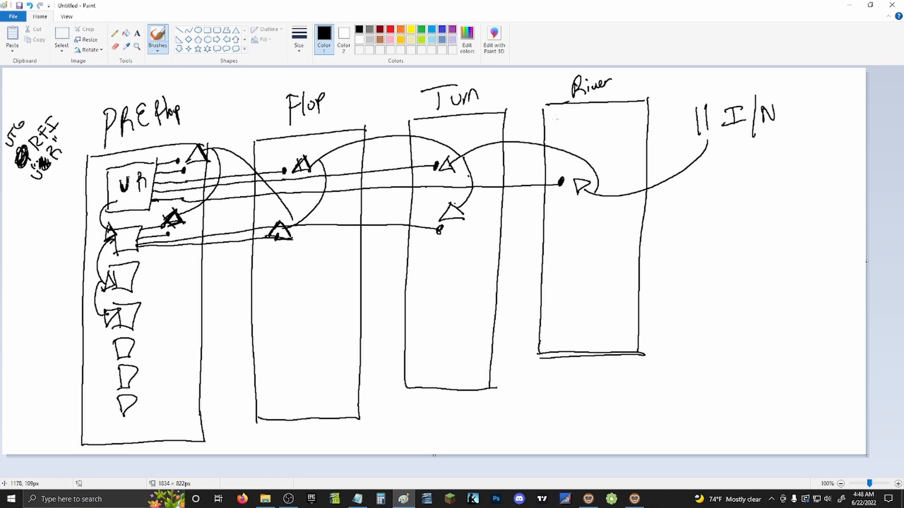
Draw arrowheads beside the River, Turn, Flop and Preflop column tops and thicken the lower outline of the Preflop column.
mouse_move(530, 99)
mouse_down()
mouse_move(547, 89)
mouse_move(530, 98)
mouse_move(548, 100)
mouse_up()
mouse_move(397, 115)
mouse_down()
mouse_move(413, 122)
mouse_move(416, 88)
mouse_up()
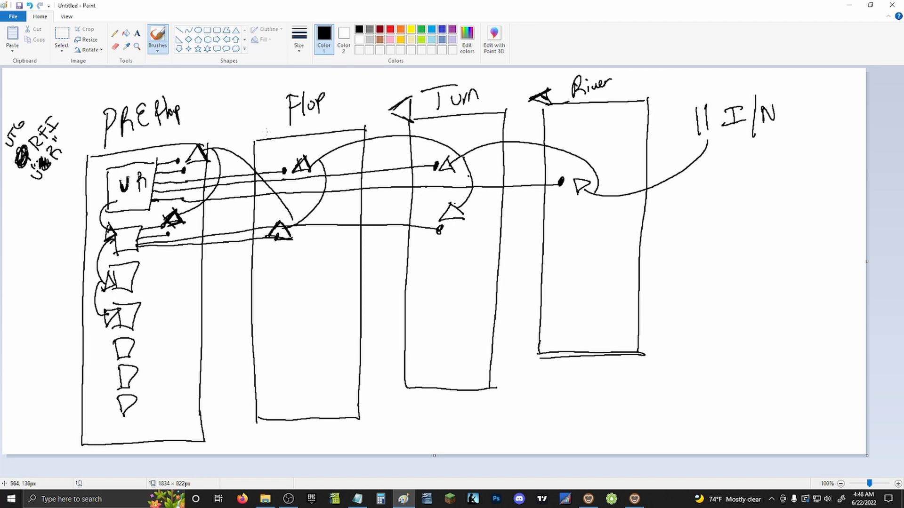
mouse_move(267, 132)
mouse_down()
mouse_move(246, 133)
mouse_move(264, 117)
mouse_up()
mouse_move(193, 125)
mouse_down()
mouse_move(201, 139)
mouse_move(216, 121)
mouse_move(190, 121)
mouse_move(212, 121)
mouse_up()
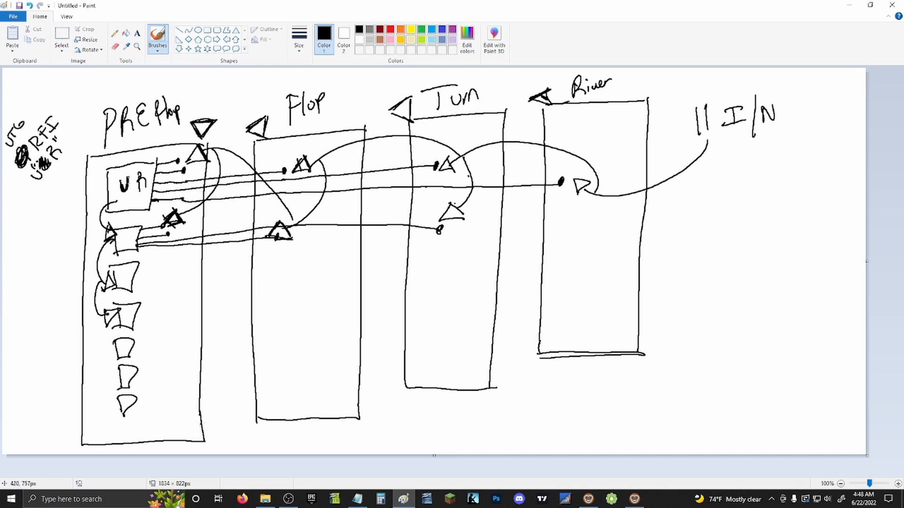
mouse_move(196, 388)
mouse_down()
mouse_move(202, 434)
mouse_move(191, 440)
mouse_move(82, 447)
mouse_move(80, 382)
mouse_move(85, 428)
mouse_up()
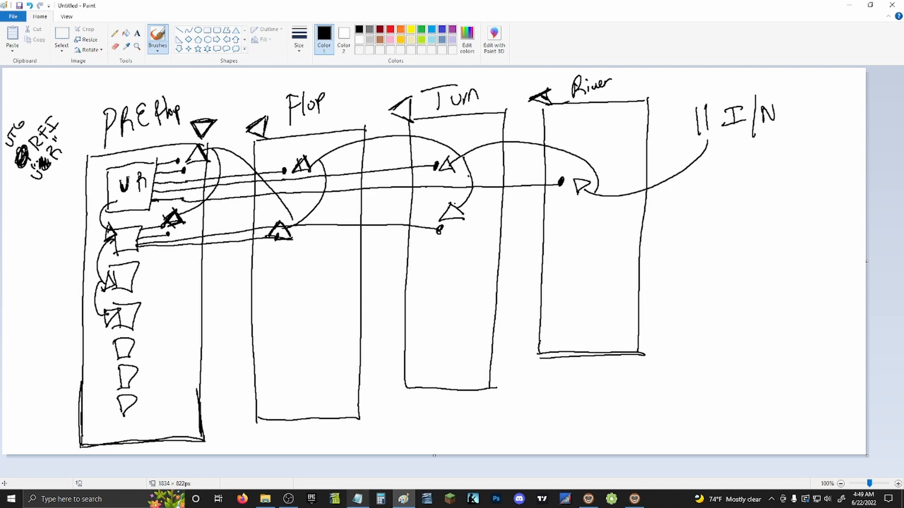
Review the street abstraction settings in MonkerSolver, and draw a small thick oval inside the River column in Paint.
click(588, 499)
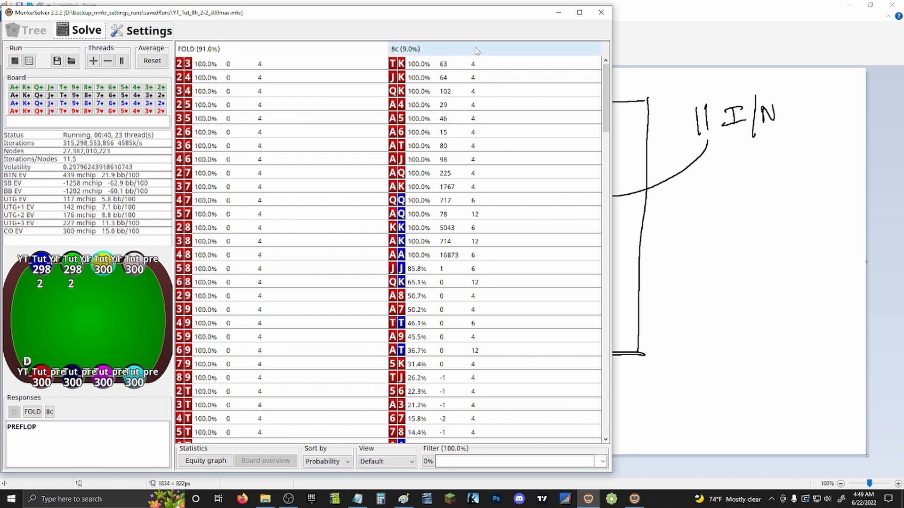
click(143, 32)
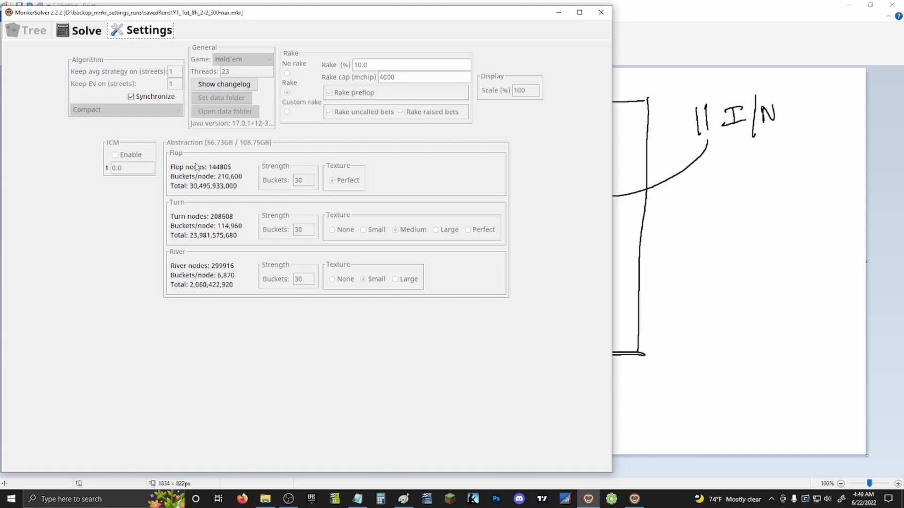
click(82, 31)
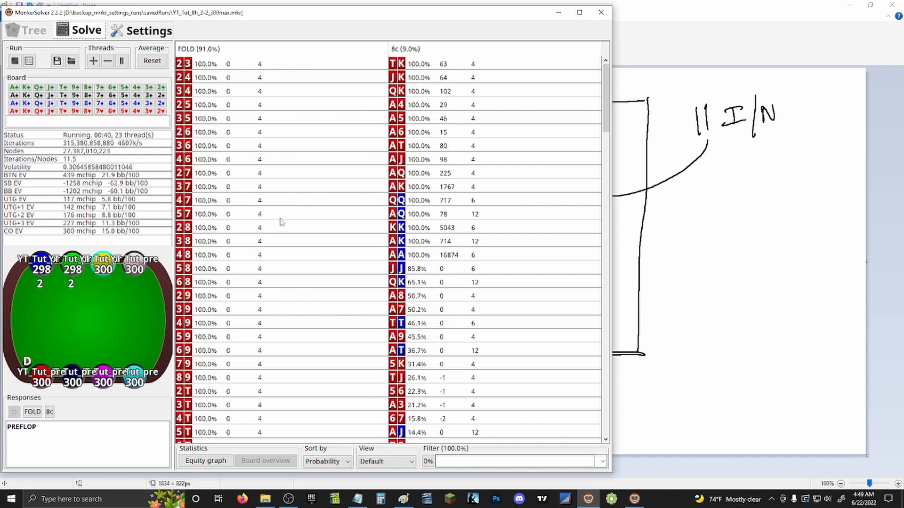
click(558, 12)
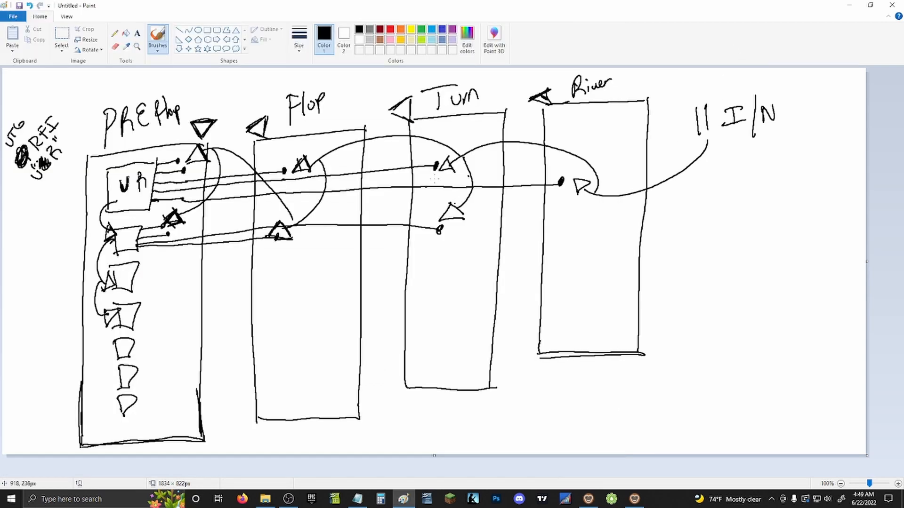
mouse_move(579, 266)
mouse_down()
mouse_move(575, 281)
mouse_move(590, 255)
mouse_move(573, 262)
mouse_up()
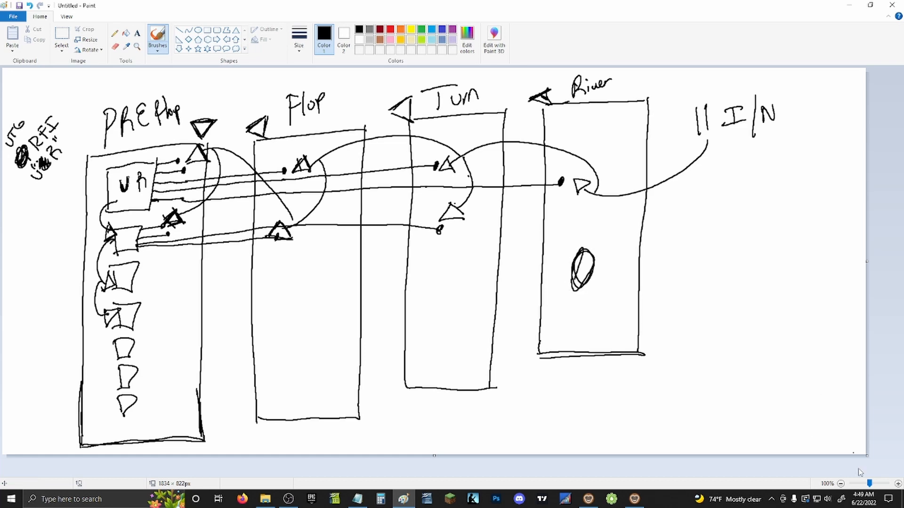
Switch to MonkerSolver and try to load only one street of the saved run YT_Tut_8h_2-2_300max.mkr.
click(588, 499)
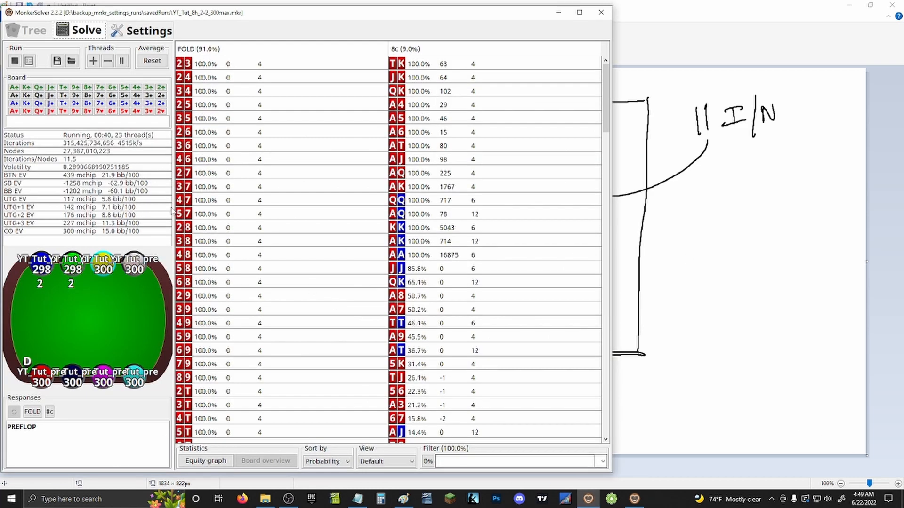
click(71, 60)
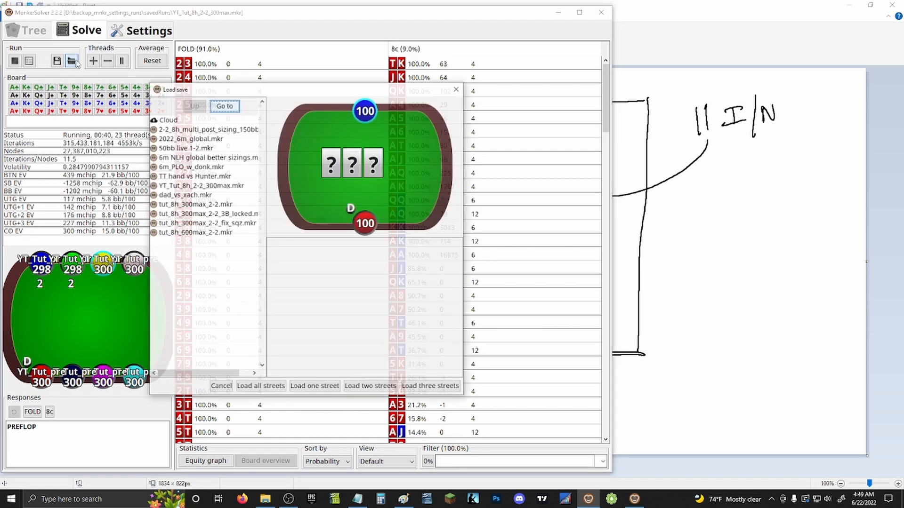
click(200, 186)
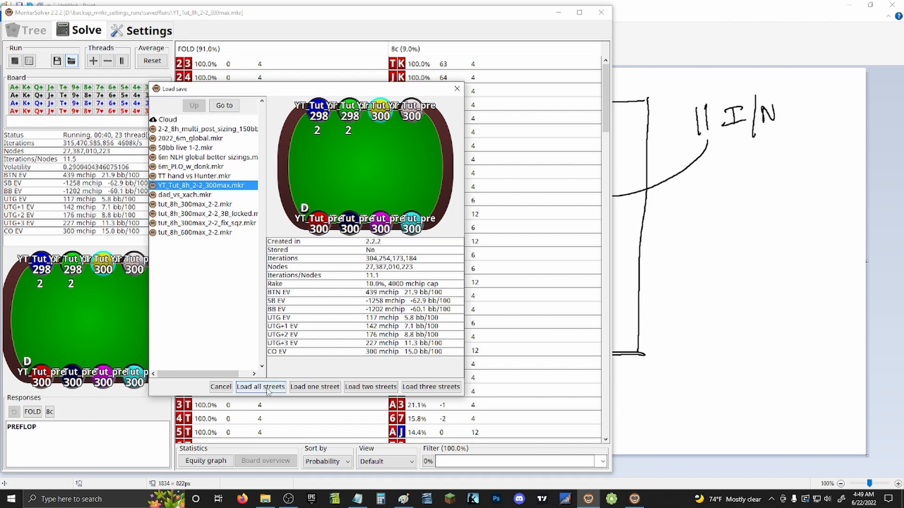
click(320, 388)
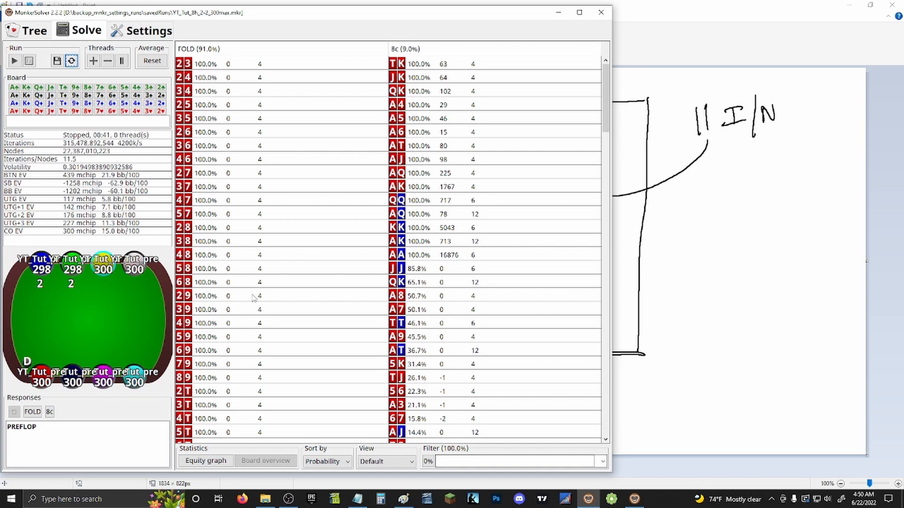
Back in Paint, cross out the Flop, Turn and River columns with a large X and draw a thick arrow at the Preflop title.
click(682, 256)
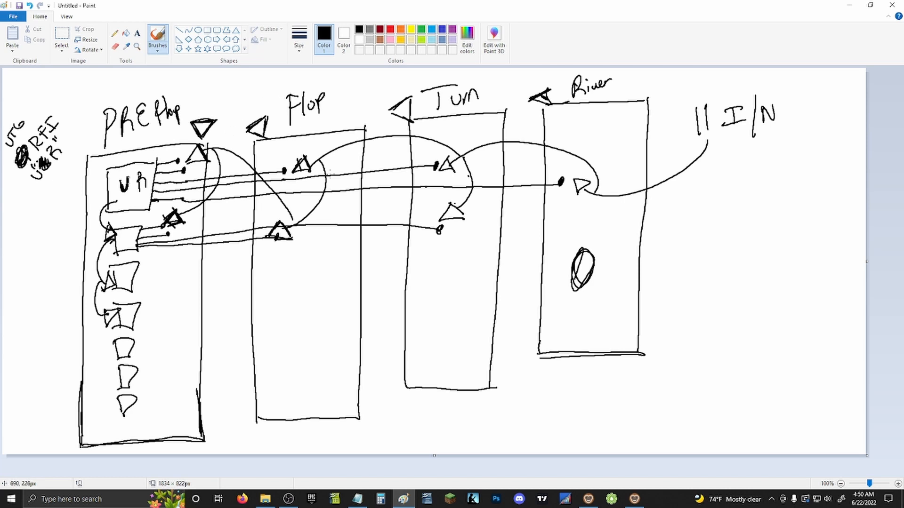
drag(283, 137, 596, 300)
drag(574, 118, 312, 367)
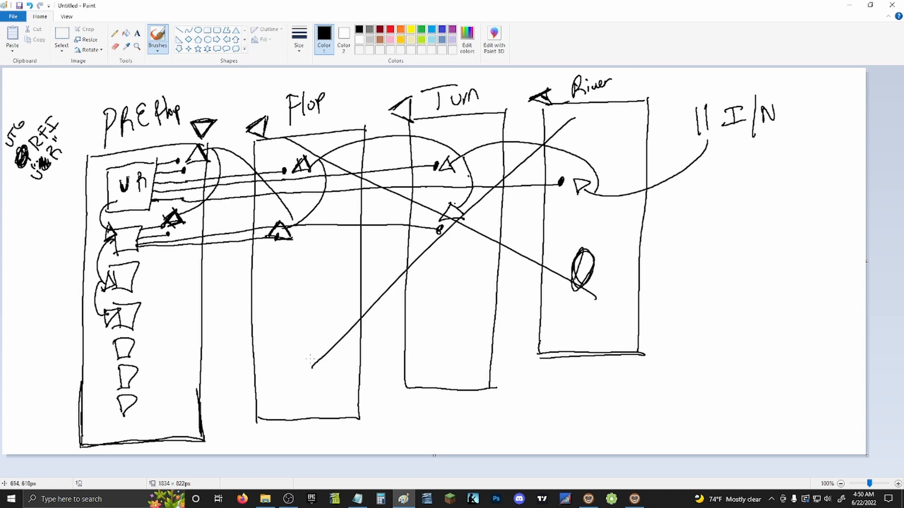
mouse_move(190, 90)
mouse_down()
mouse_move(202, 105)
mouse_move(209, 96)
mouse_move(180, 112)
mouse_move(205, 109)
mouse_move(200, 103)
mouse_move(226, 85)
mouse_up()
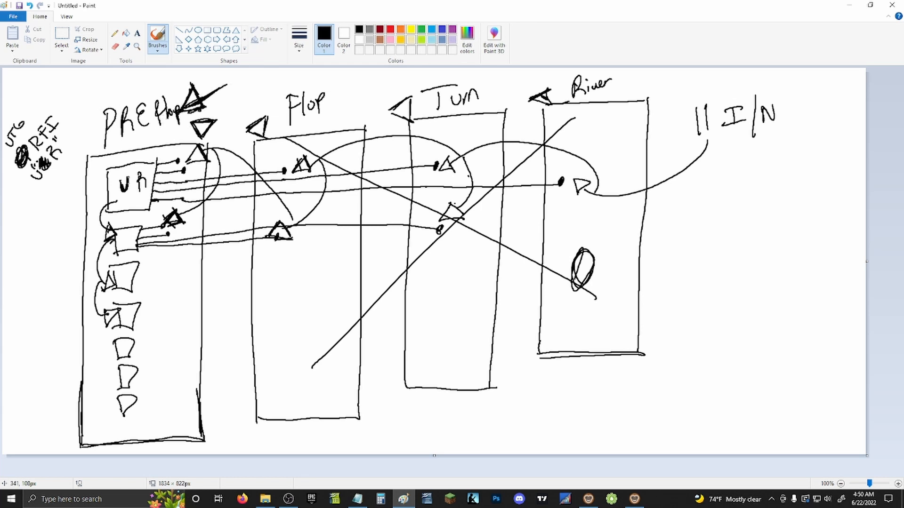
Write "50K I/N" beneath the "11 I/N" note.
mouse_move(727, 184)
mouse_down()
mouse_move(719, 205)
mouse_move(741, 183)
mouse_up()
mouse_move(747, 179)
mouse_down()
mouse_move(748, 190)
mouse_move(745, 175)
mouse_move(758, 183)
mouse_up()
mouse_move(772, 173)
mouse_down()
mouse_move(761, 188)
mouse_move(774, 161)
mouse_up()
drag(762, 181, 804, 156)
mouse_move(799, 157)
mouse_down()
mouse_move(800, 167)
mouse_move(813, 164)
mouse_up()
drag(816, 142, 812, 168)
mouse_move(818, 161)
mouse_down()
mouse_move(820, 145)
mouse_move(832, 140)
mouse_up()
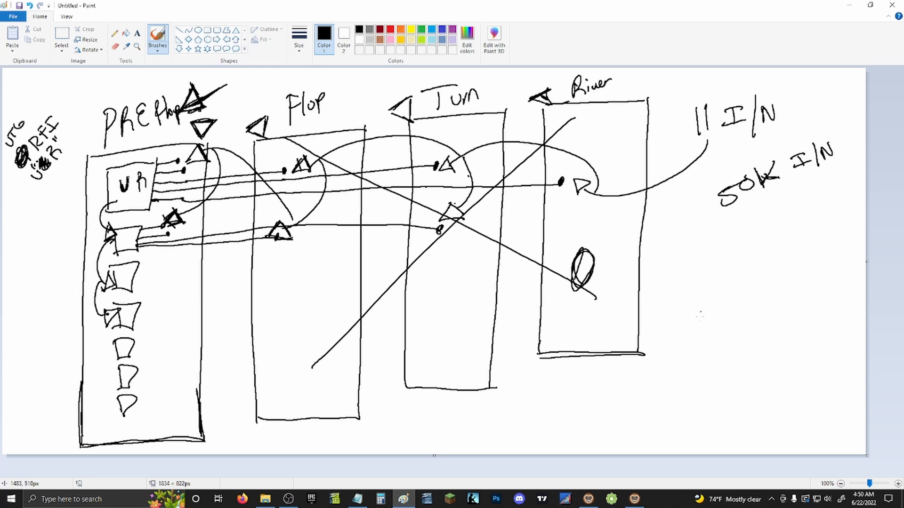
Draw a stack of four boxes narrowing upward beneath "50K I/N" and label the upper two "T" and "R".
mouse_move(671, 335)
mouse_down()
mouse_move(672, 398)
mouse_move(699, 335)
mouse_move(803, 334)
mouse_up()
mouse_move(797, 330)
mouse_down()
mouse_move(795, 377)
mouse_move(671, 397)
mouse_up()
mouse_move(687, 296)
mouse_down()
mouse_move(689, 331)
mouse_move(783, 287)
mouse_move(740, 327)
mouse_move(694, 328)
mouse_up()
drag(696, 258, 697, 288)
mouse_move(687, 259)
mouse_down()
mouse_move(762, 285)
mouse_move(696, 288)
mouse_up()
drag(700, 227, 704, 248)
mouse_move(696, 226)
mouse_down()
mouse_move(751, 225)
mouse_move(750, 246)
mouse_up()
mouse_move(749, 246)
mouse_down()
mouse_move(703, 248)
mouse_move(736, 241)
mouse_move(728, 278)
mouse_move(745, 264)
mouse_up()
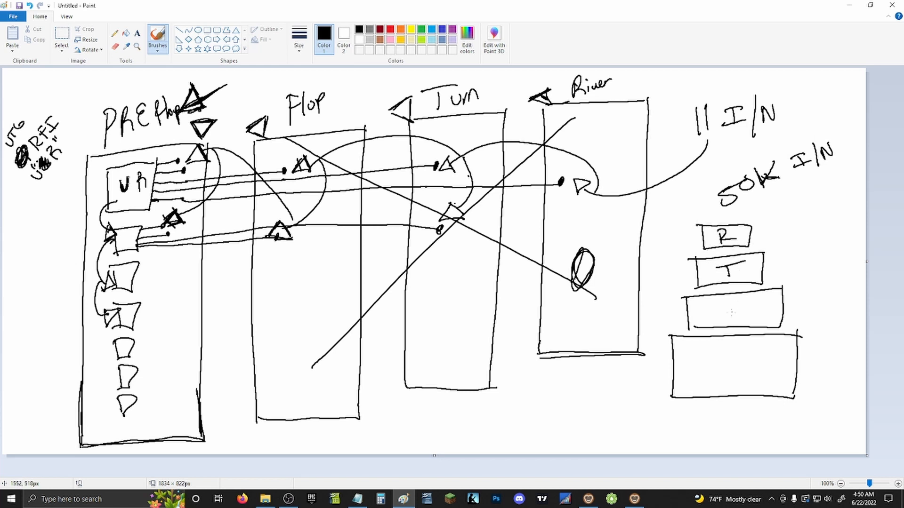
Label the lower two boxes of the stack "F" and "PRE".
drag(728, 304, 730, 318)
drag(725, 304, 740, 308)
drag(700, 356, 704, 377)
mouse_move(700, 357)
mouse_down()
mouse_move(701, 372)
mouse_move(719, 376)
mouse_up()
drag(718, 358, 732, 372)
drag(732, 365, 746, 371)
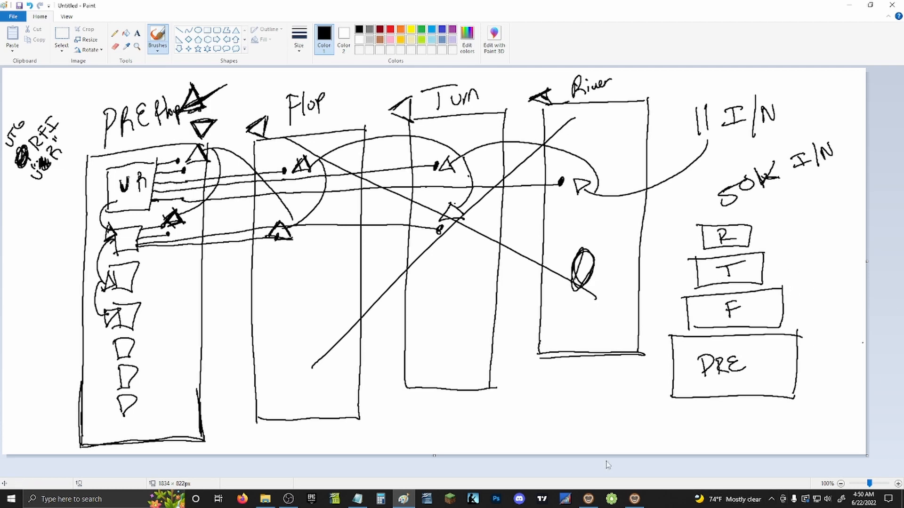
Check the flop, turn and river bucket and texture settings in MonkerSolver and return to the Paint drawing.
click(588, 499)
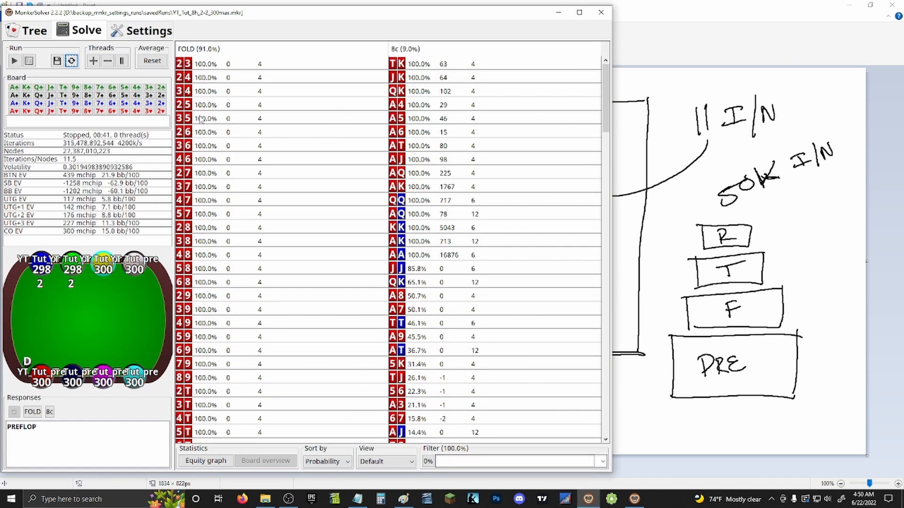
click(141, 30)
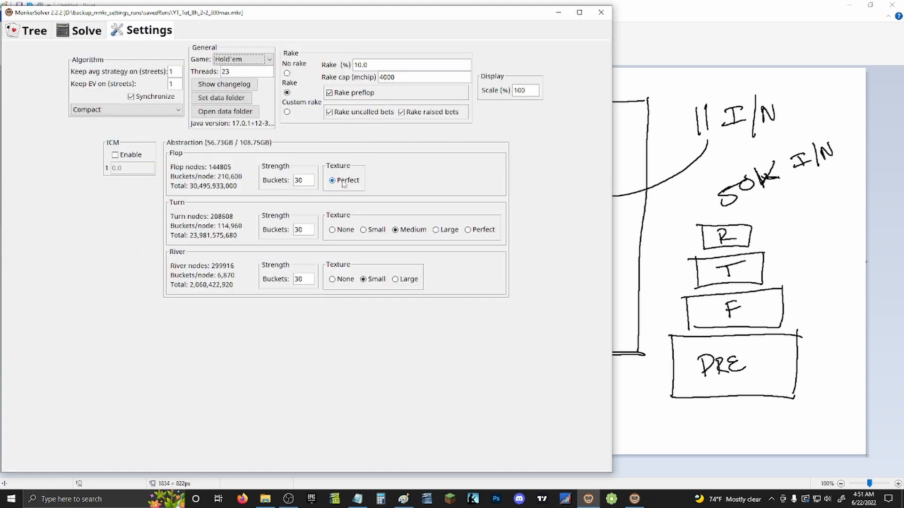
click(86, 31)
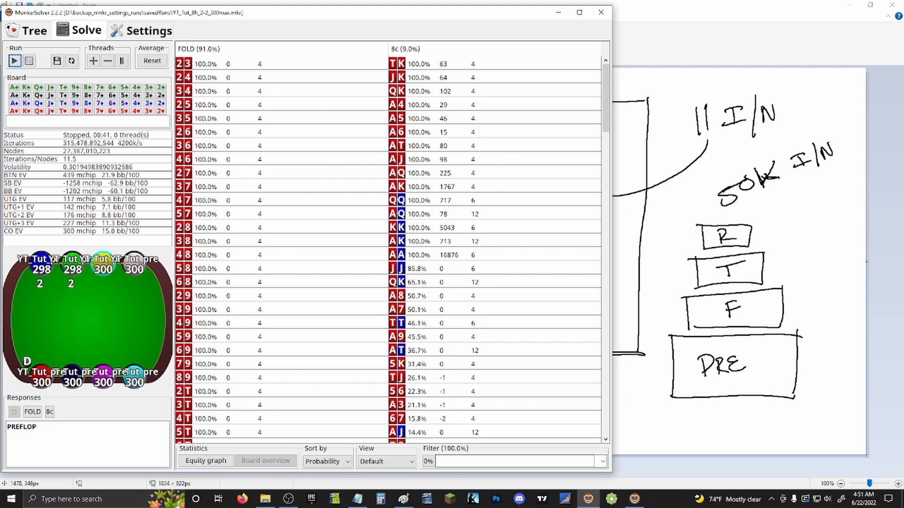
click(799, 297)
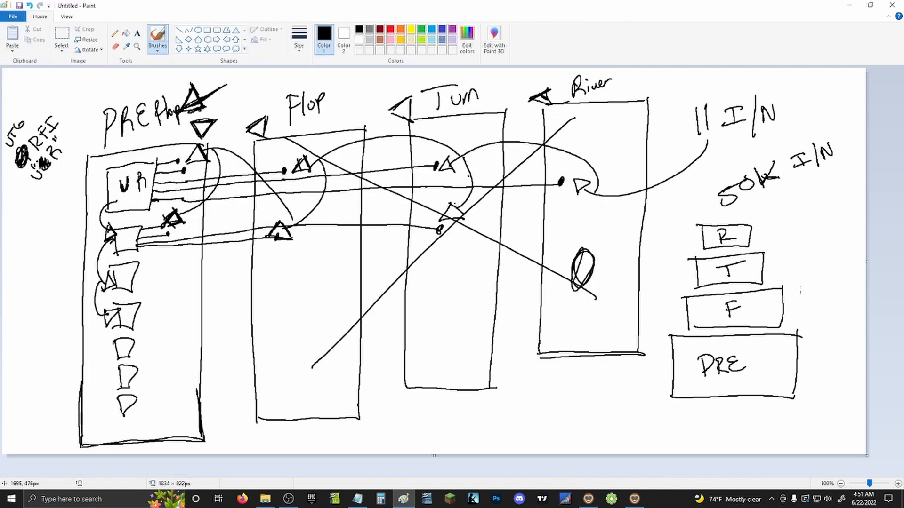
Draw a thick arrow into the F box, with curved arrows from it down to PRE and up through T to R.
mouse_move(798, 296)
mouse_down()
mouse_move(783, 309)
mouse_move(803, 316)
mouse_move(800, 293)
mouse_move(811, 304)
mouse_move(787, 308)
mouse_move(822, 301)
mouse_move(793, 311)
mouse_up()
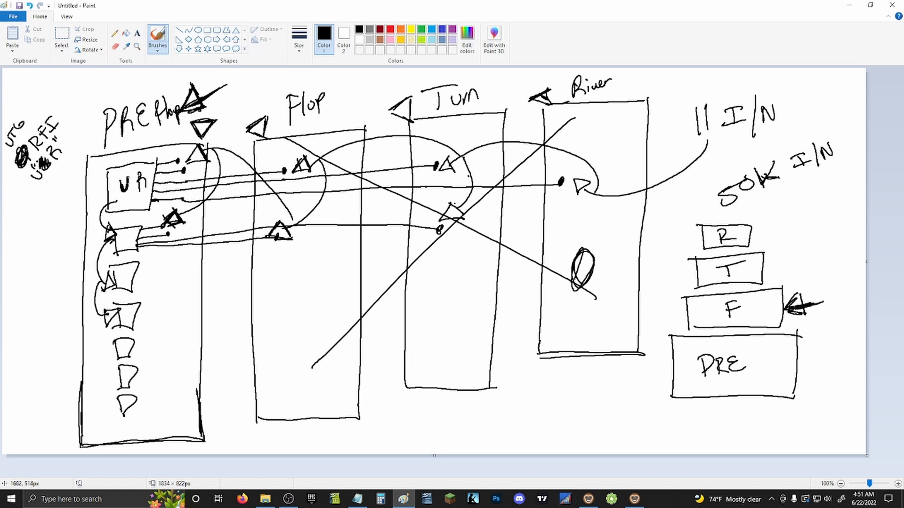
mouse_move(791, 304)
mouse_down()
mouse_move(785, 314)
mouse_move(803, 317)
mouse_up()
mouse_move(806, 307)
mouse_down()
mouse_move(816, 314)
mouse_move(800, 359)
mouse_move(814, 355)
mouse_move(805, 342)
mouse_move(815, 339)
mouse_move(810, 308)
mouse_move(815, 348)
mouse_up()
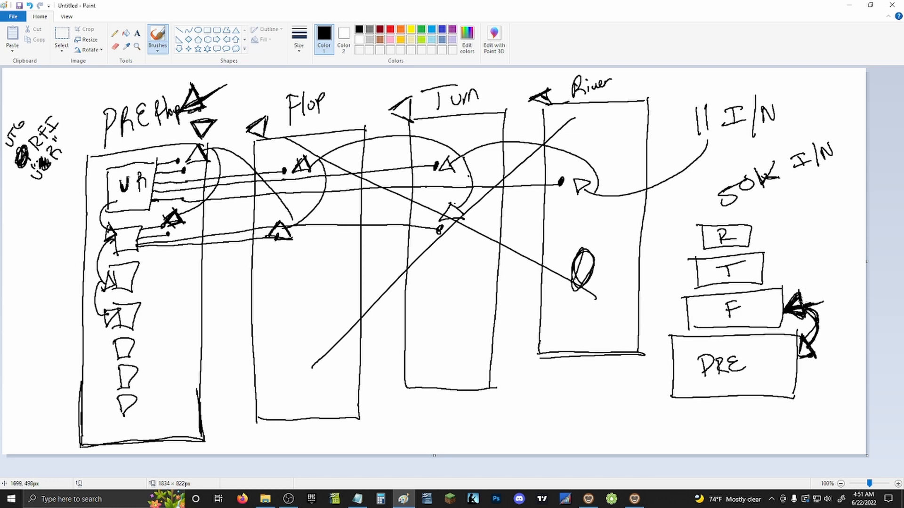
mouse_move(803, 304)
mouse_down()
mouse_move(808, 270)
mouse_move(807, 277)
mouse_move(791, 233)
mouse_move(798, 226)
mouse_up()
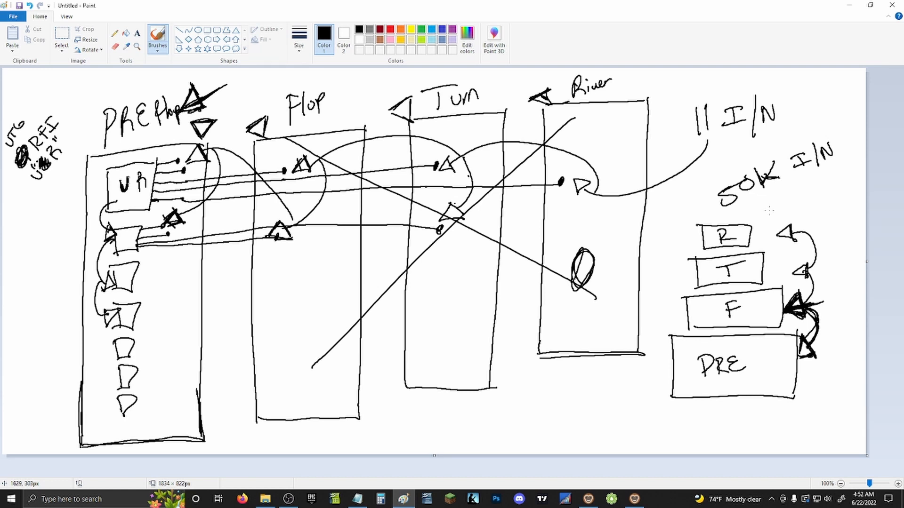
Write the note "1 Bil. UTG vs BB" beneath "50K I/N".
mouse_move(772, 203)
mouse_down()
mouse_move(768, 215)
mouse_move(813, 180)
mouse_up()
click(779, 196)
mouse_move(808, 182)
mouse_down()
mouse_move(828, 176)
mouse_move(836, 162)
mouse_move(843, 169)
mouse_up()
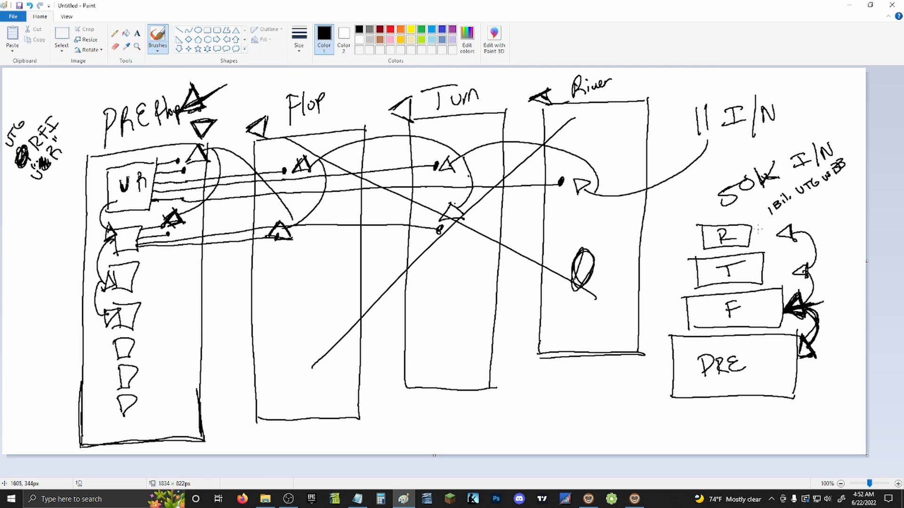
Mark a dot beside the R box and draw annotated arrows up the stack's other side from PRE through F and T to R.
drag(758, 229, 758, 230)
mouse_move(678, 347)
mouse_down()
mouse_move(672, 315)
mouse_move(682, 313)
mouse_up()
mouse_move(683, 313)
mouse_down()
mouse_move(690, 273)
mouse_move(678, 270)
mouse_up()
drag(676, 263, 672, 273)
drag(682, 266, 683, 269)
drag(659, 318, 669, 312)
mouse_move(664, 308)
mouse_down()
mouse_move(664, 323)
mouse_move(679, 305)
mouse_up()
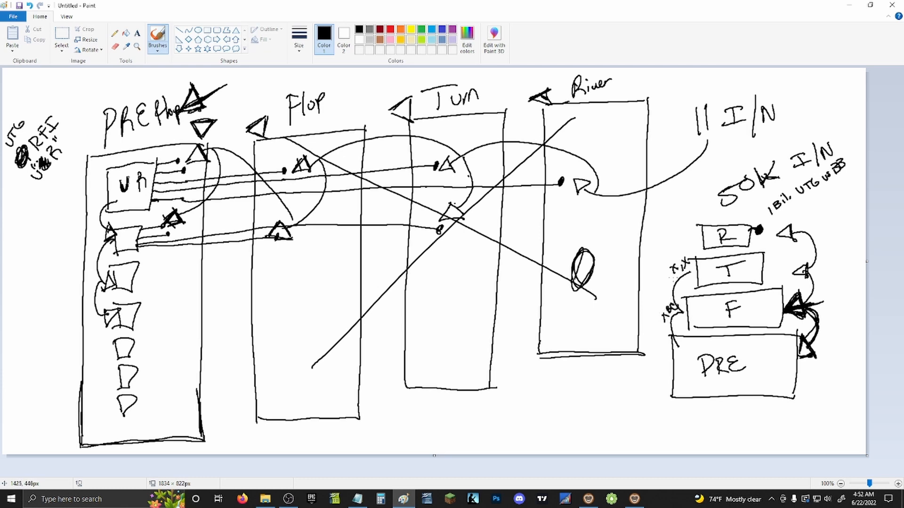
mouse_move(678, 272)
mouse_down()
mouse_move(685, 238)
mouse_move(703, 237)
mouse_move(691, 242)
mouse_move(689, 231)
mouse_move(691, 242)
mouse_up()
Enlarge the dot beside R and draw thick curved arrows from it down to the T box.
drag(761, 230, 757, 233)
drag(761, 228, 761, 230)
drag(766, 229, 779, 222)
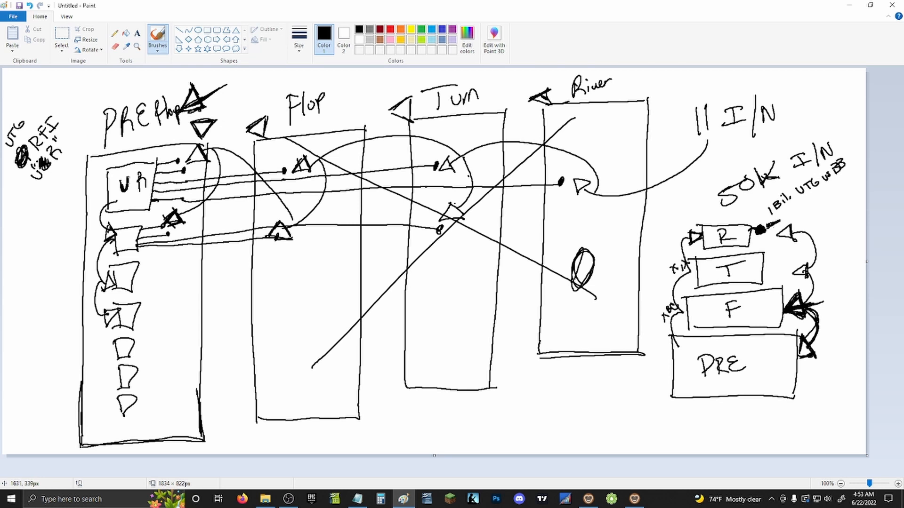
mouse_move(778, 221)
mouse_down()
mouse_move(773, 262)
mouse_move(767, 255)
mouse_move(775, 263)
mouse_move(773, 254)
mouse_up()
mouse_move(773, 229)
mouse_down()
mouse_move(772, 256)
mouse_move(760, 261)
mouse_move(747, 252)
mouse_move(754, 242)
mouse_move(749, 252)
mouse_move(772, 256)
mouse_up()
Draw check marks inside the F and PRE boxes of the stack.
drag(754, 302, 768, 290)
mouse_move(758, 355)
mouse_down()
mouse_move(773, 348)
mouse_move(776, 332)
mouse_move(757, 310)
mouse_move(769, 293)
mouse_move(762, 299)
mouse_up()
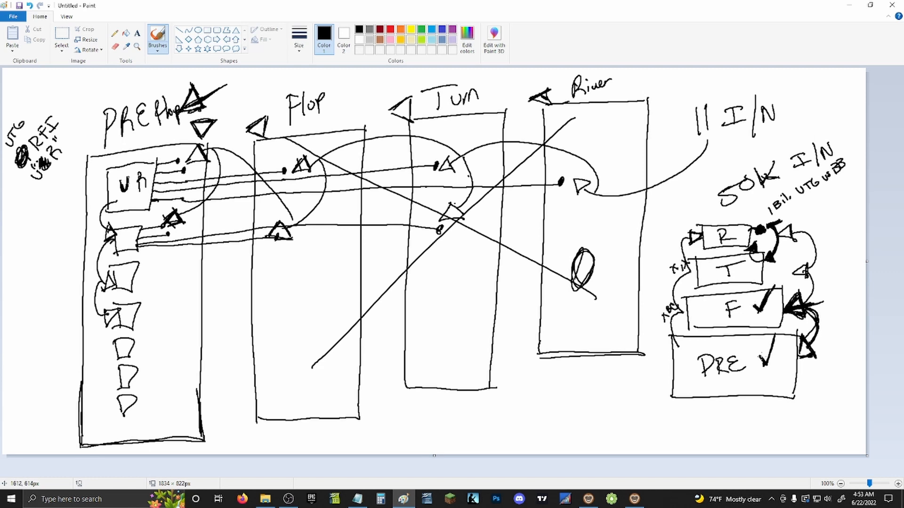
mouse_move(774, 338)
mouse_down()
mouse_move(760, 360)
mouse_move(775, 337)
mouse_up()
Switch to MonkerSolver and view the opening range grid for the 8c raise.
click(587, 498)
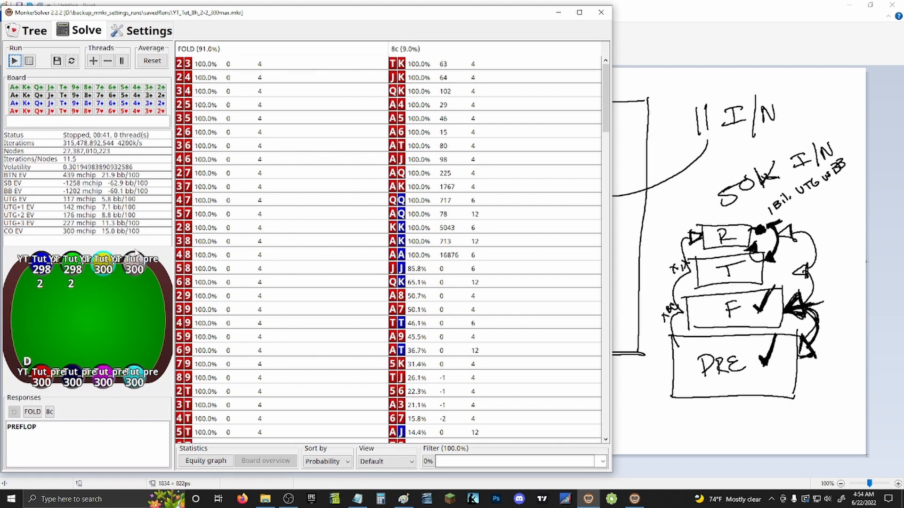
double_click(485, 56)
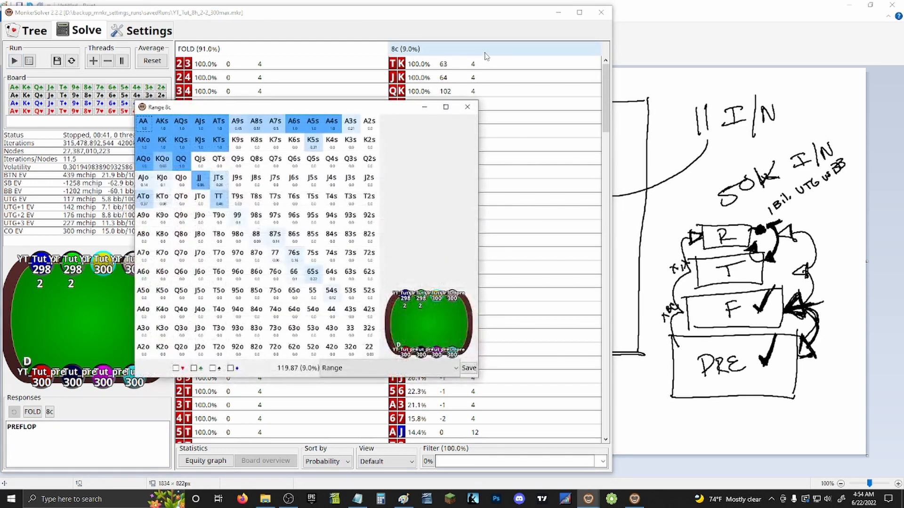
click(468, 108)
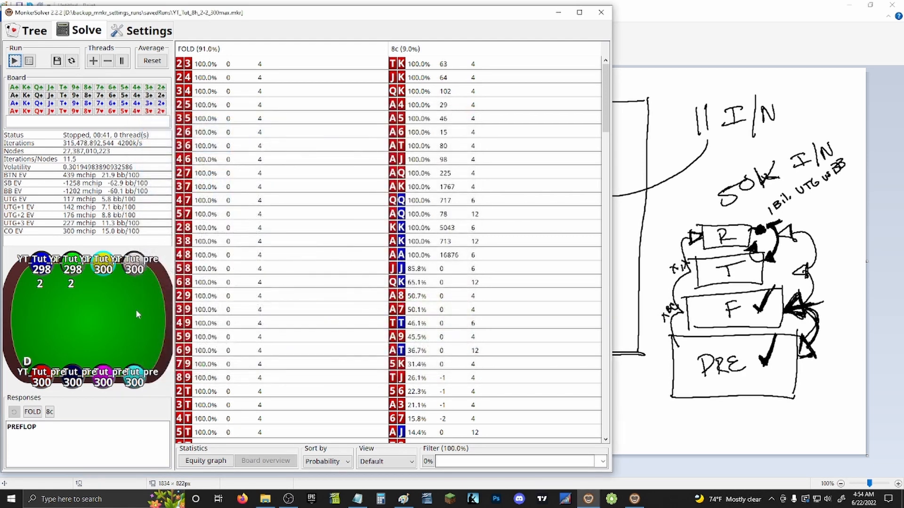
Follow the preflop line of an 8c raise, one call and folds from all six remaining players to reach the flop.
click(50, 412)
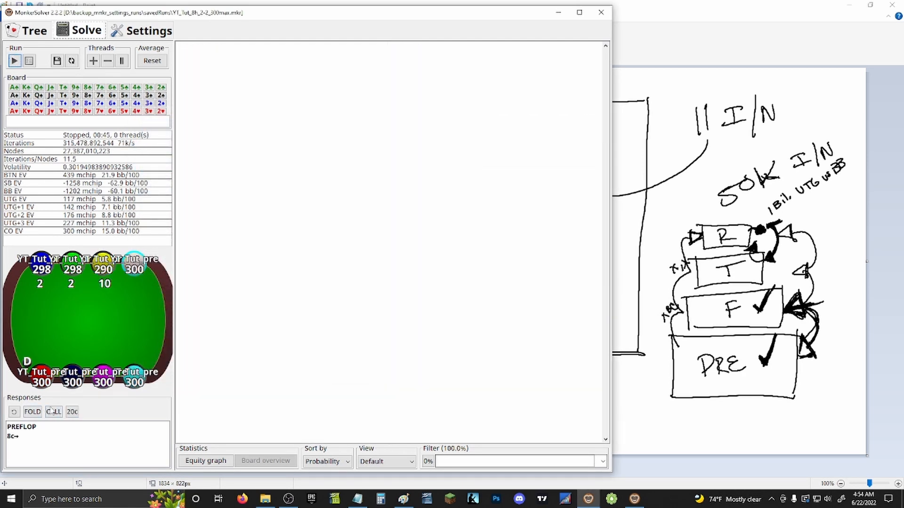
click(53, 412)
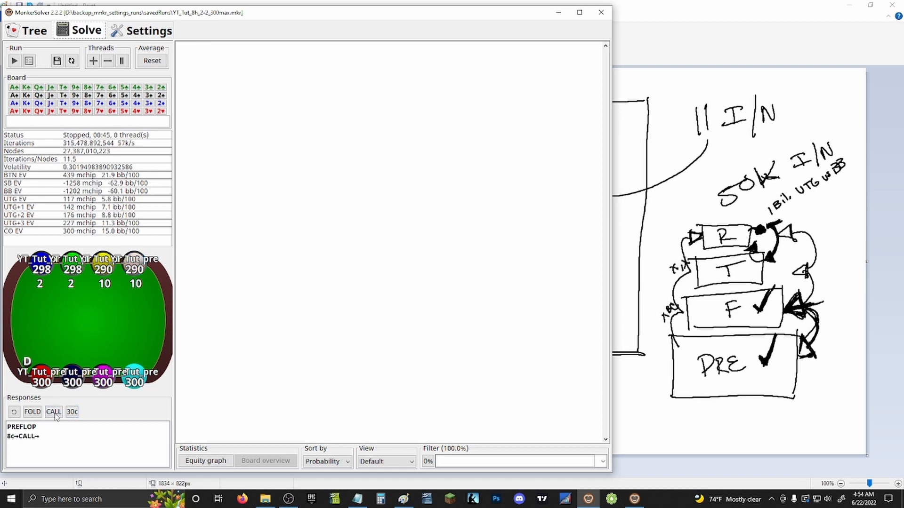
click(36, 412)
click(36, 412)
click(38, 413)
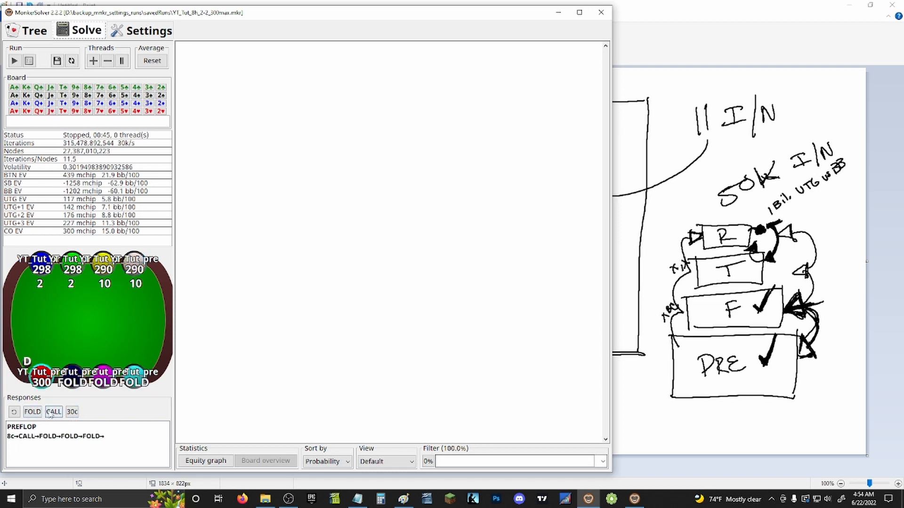
click(35, 413)
click(33, 414)
click(33, 415)
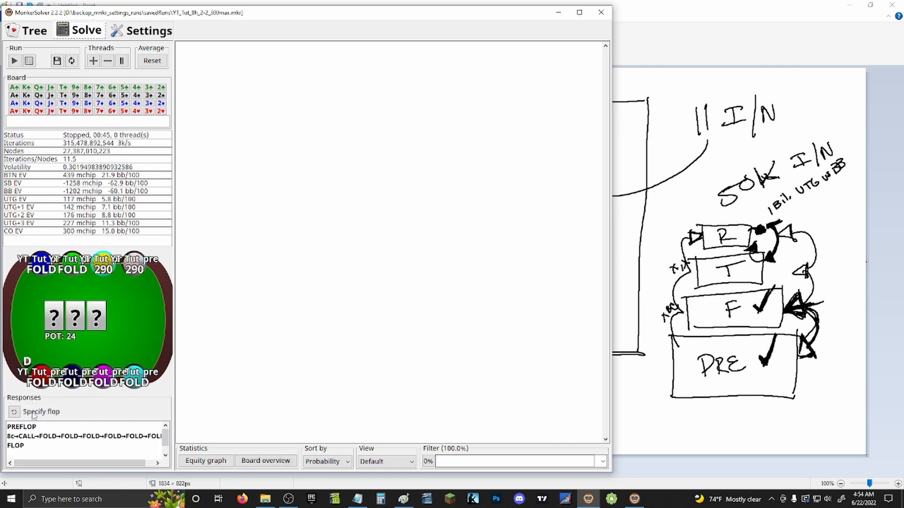
Specify the flop as Qs7s4c to view its available actions, and return to the start of the preflop tree.
click(38, 96)
click(100, 95)
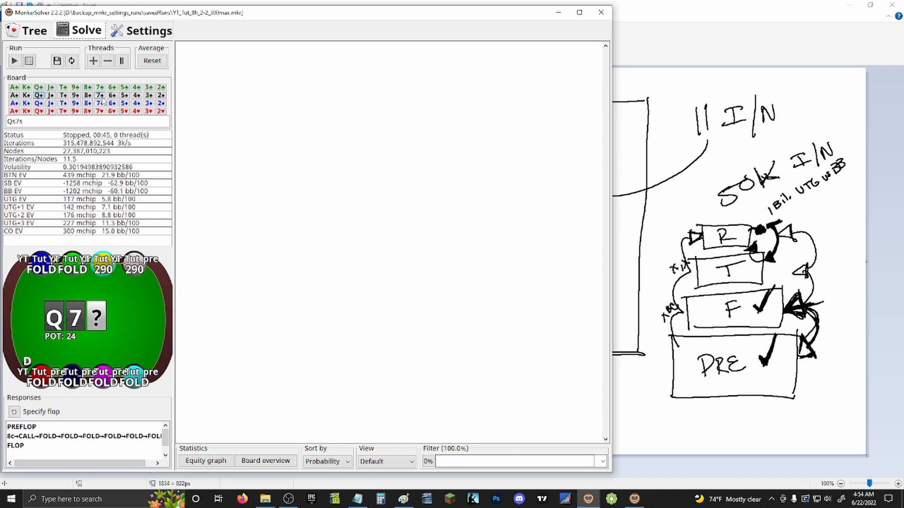
click(136, 88)
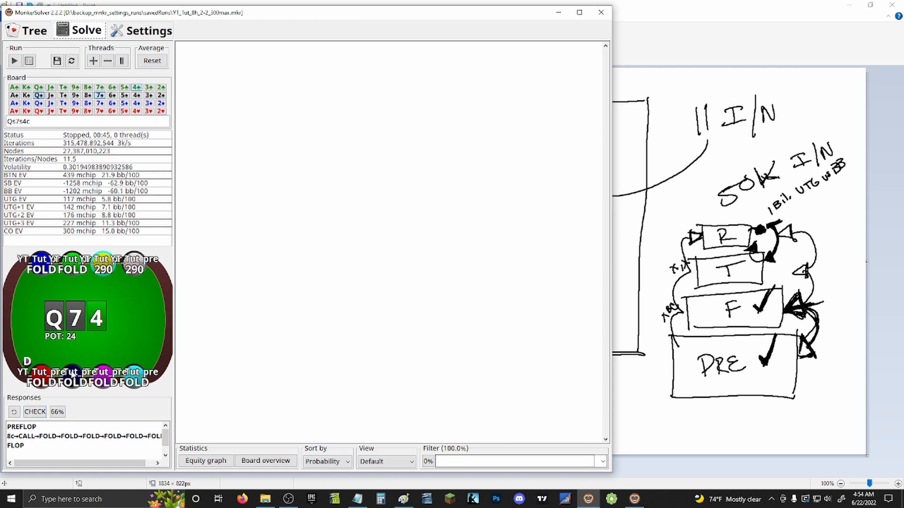
click(15, 413)
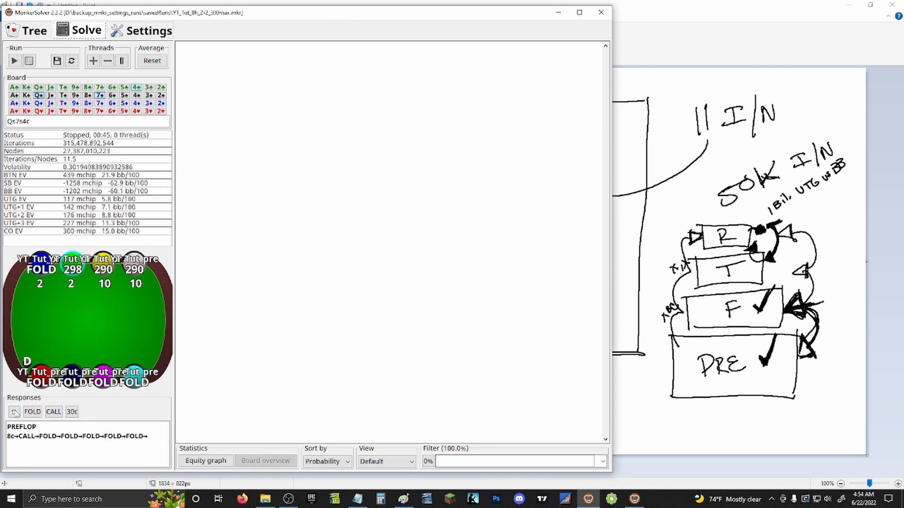
click(14, 412)
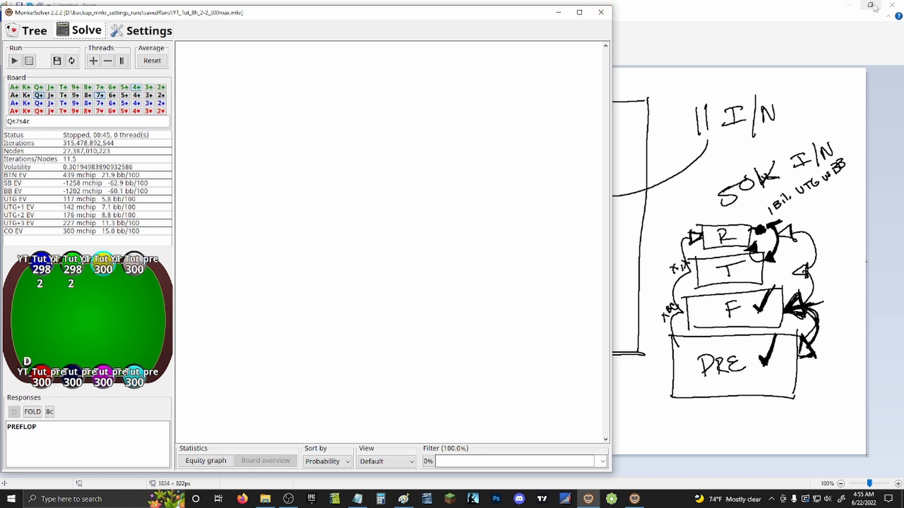
Close the Paint drawing without saving and the solved tree's MonkerSolver window, keeping the second MonkerSolver window open.
click(892, 4)
click(466, 250)
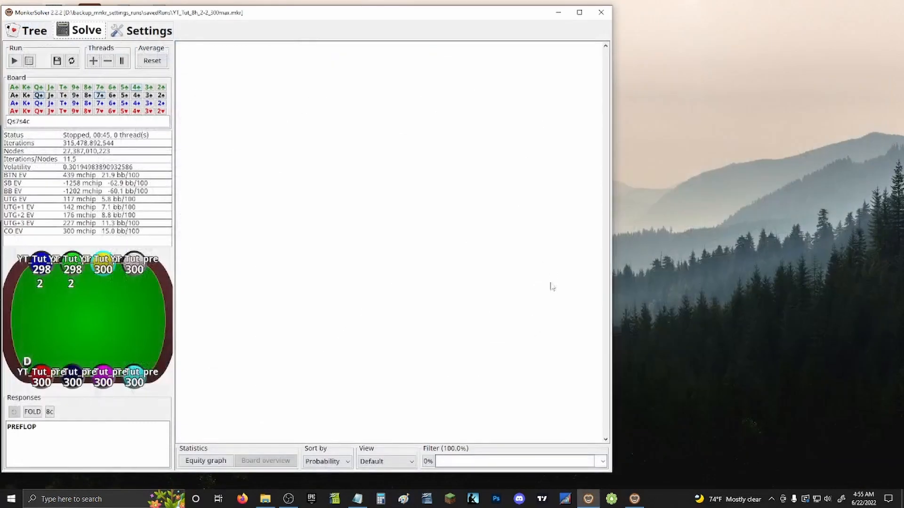
click(636, 500)
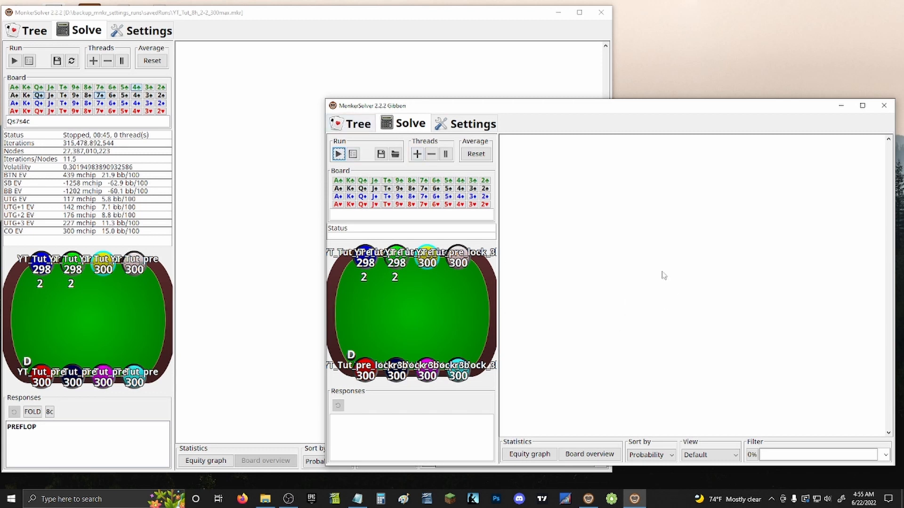
click(238, 237)
click(601, 13)
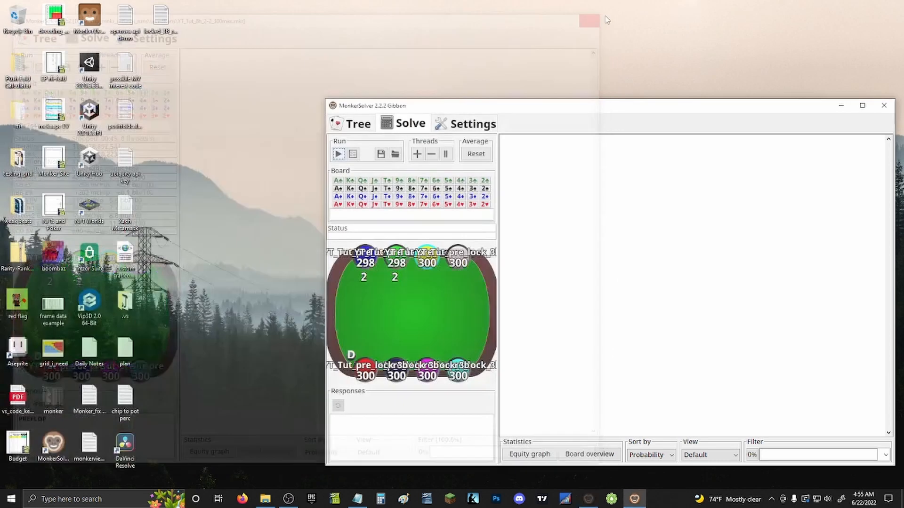
Start a new run on the loaded preflop lock tree, and move its window to the desktop's upper-left corner and make it taller.
click(338, 154)
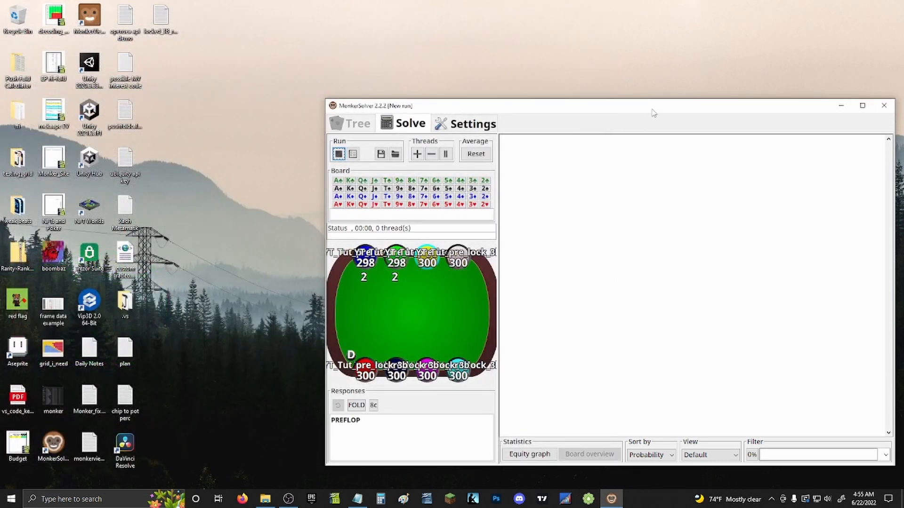
drag(652, 109, 328, 15)
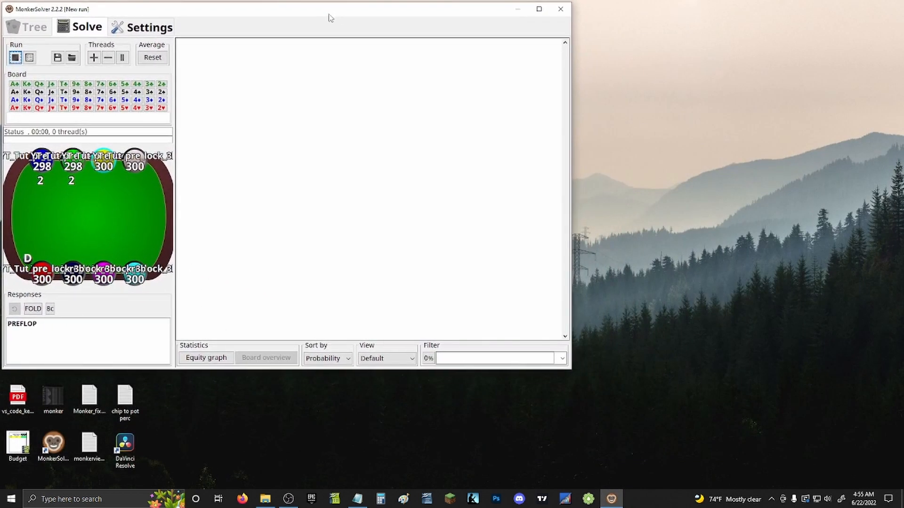
drag(391, 372, 394, 456)
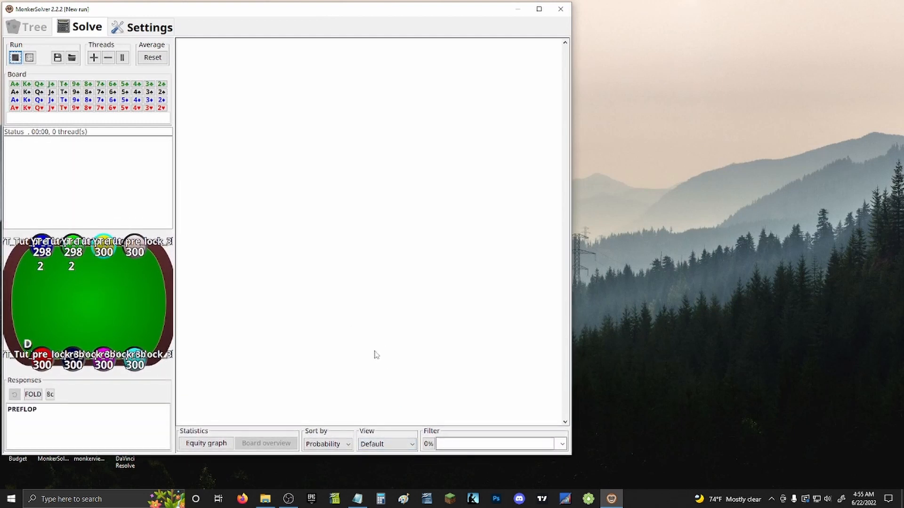